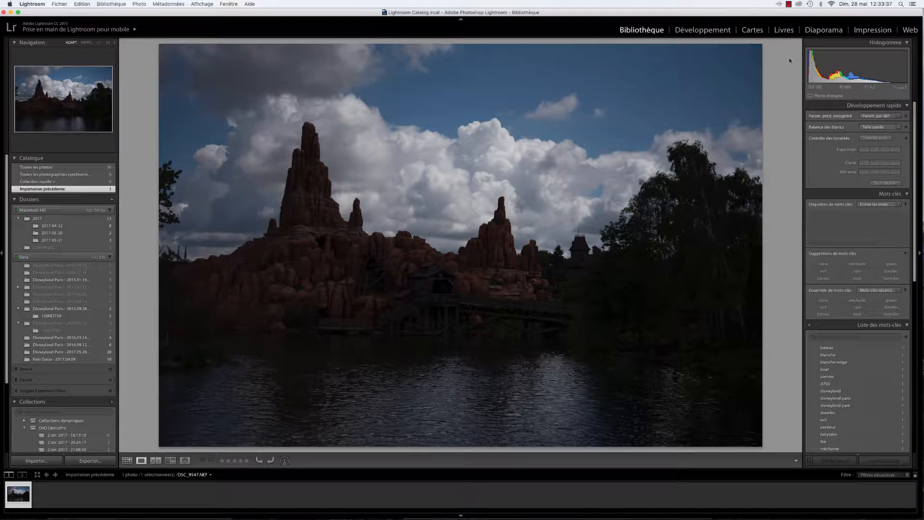
Open DSC_9547.NEF for development and enable chromatic aberration removal and the lens correction profile
left_click(707, 30)
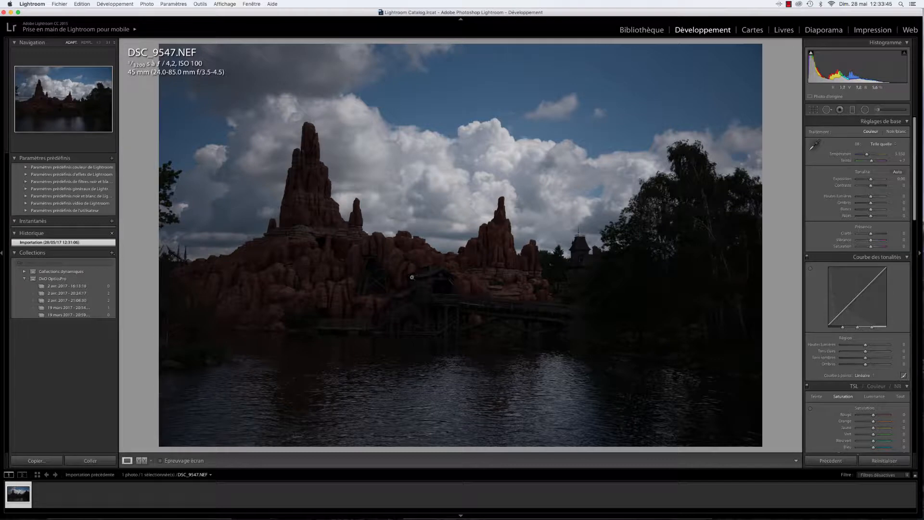
left_click(439, 279)
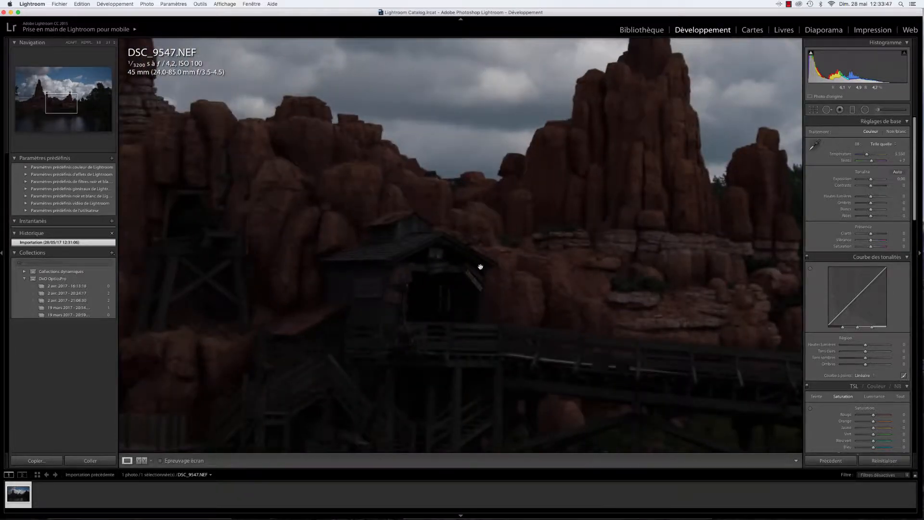
left_click(479, 266)
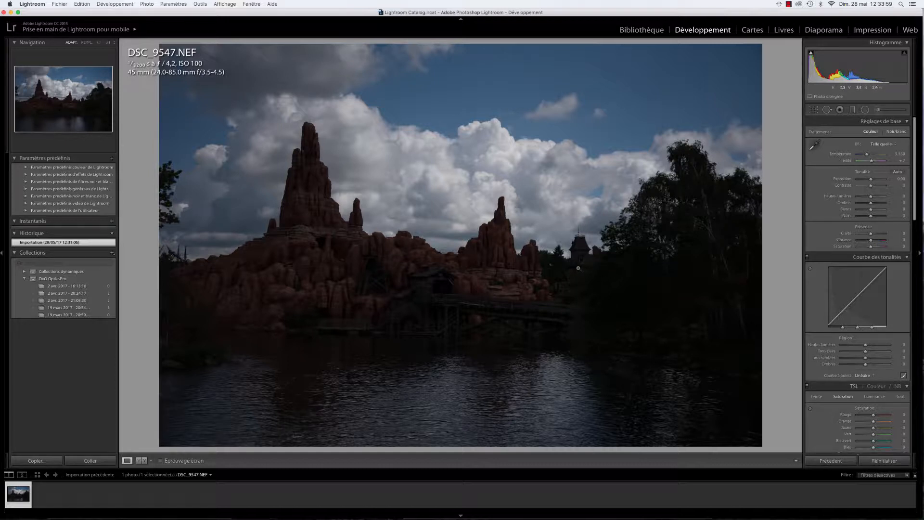
scroll(861, 241, "down", 10)
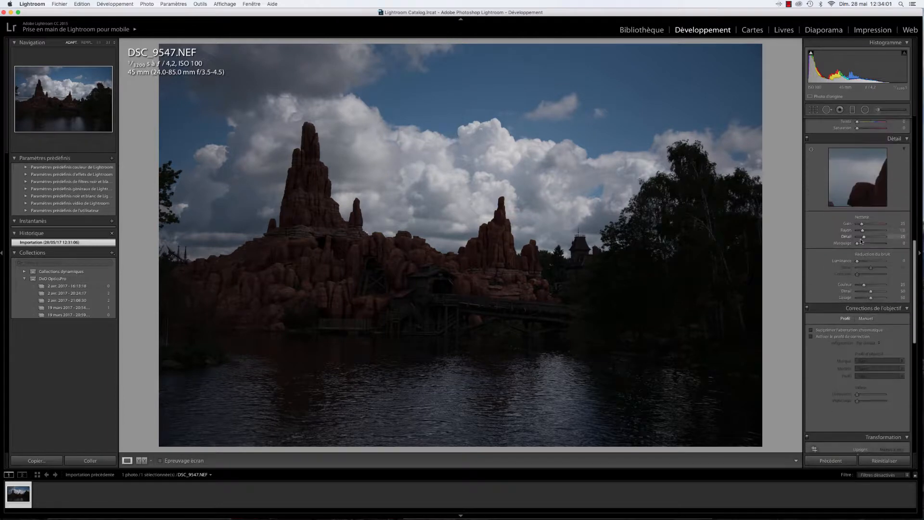
left_click(826, 330)
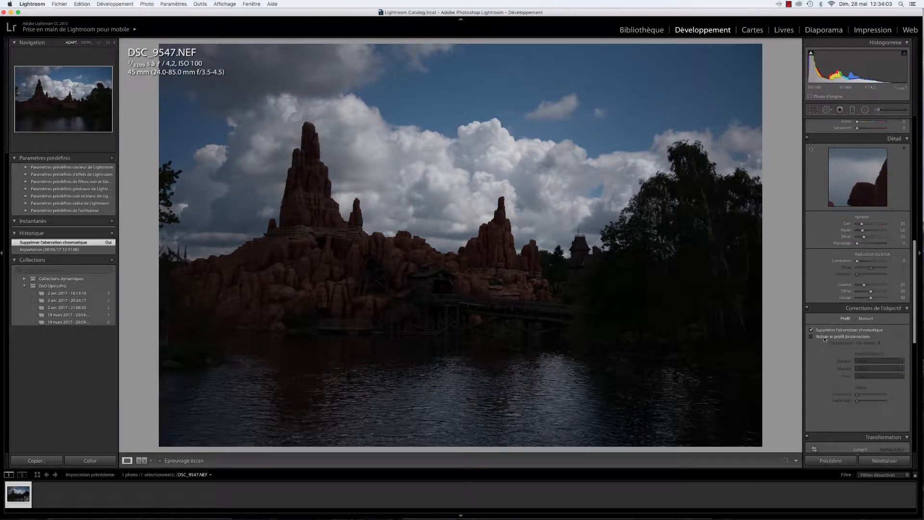
left_click(824, 337)
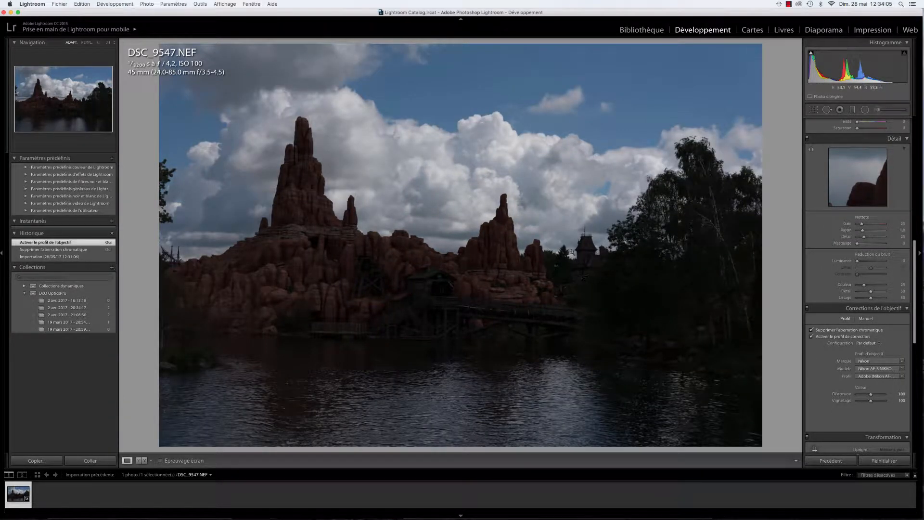
Turn off chromatic aberration removal and defringe the purple edge of the small rock spire by sampling its colour
left_click(512, 218)
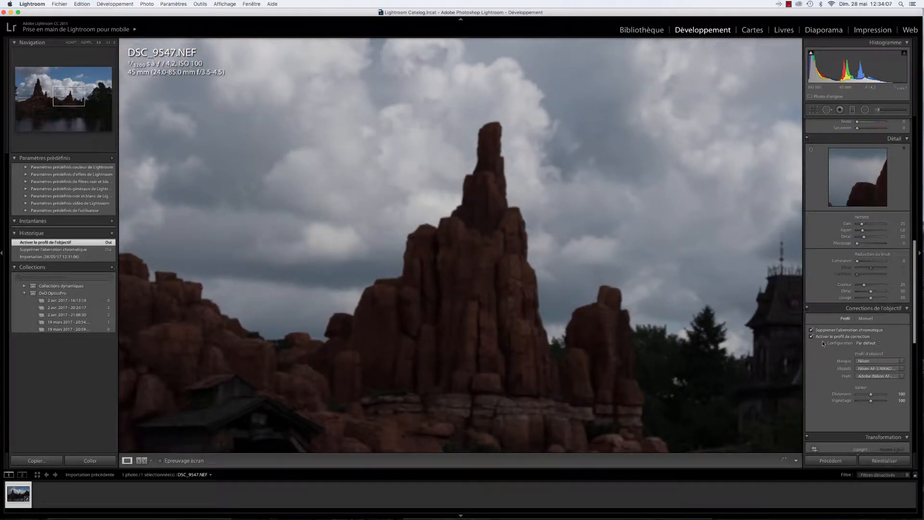
left_click(811, 330)
left_click_drag(241, 238, 510, 280)
left_click_drag(380, 280, 467, 255)
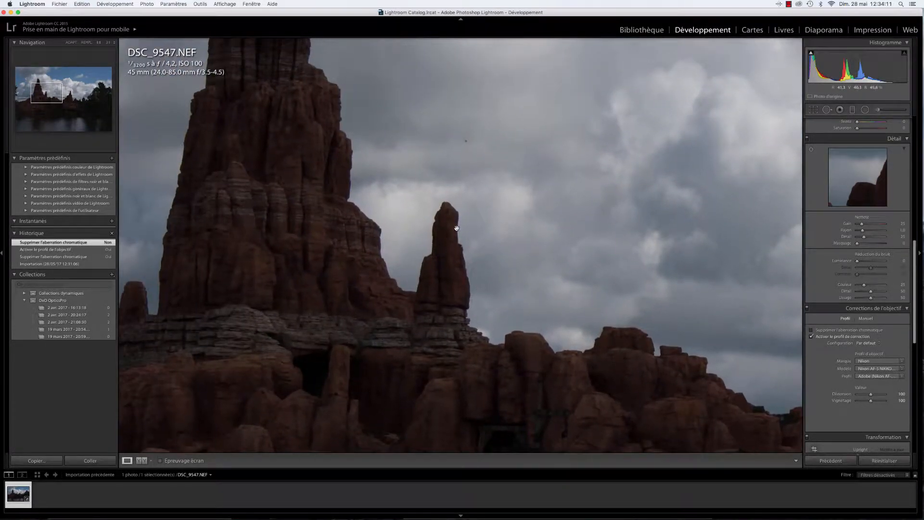
left_click(866, 318)
left_click(814, 359)
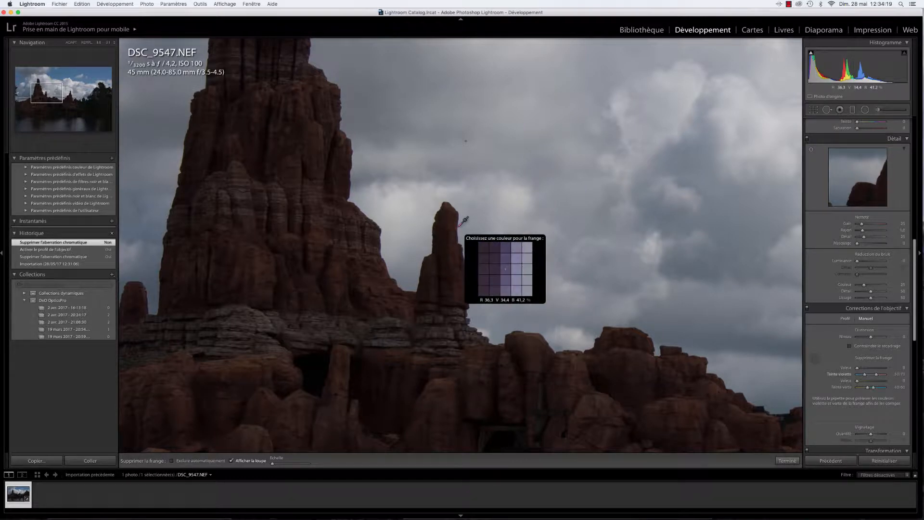
left_click(460, 224)
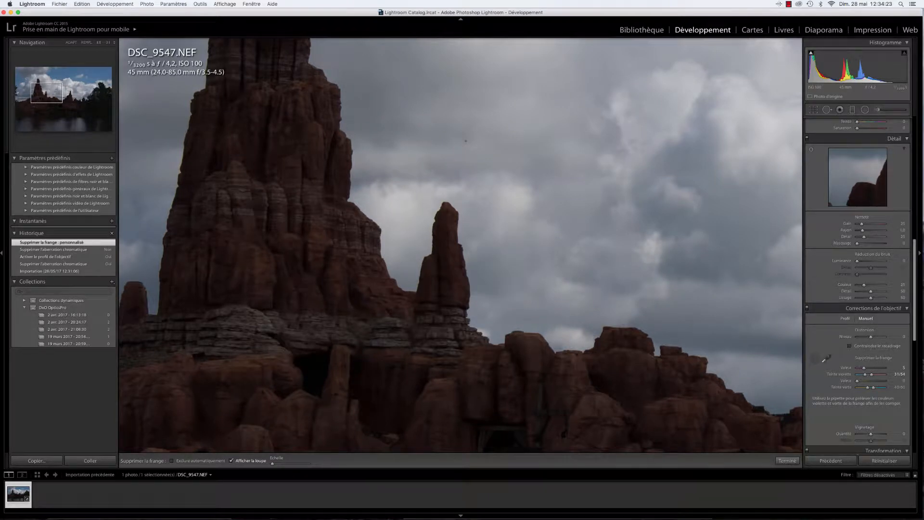
Re-enable automatic chromatic aberration removal in the lens profile corrections
left_click(845, 318)
left_click(811, 330)
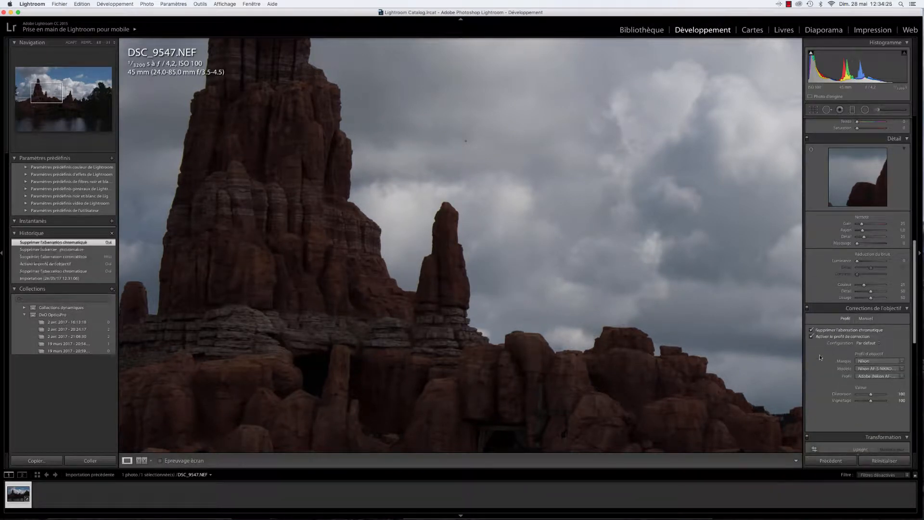
left_click(680, 278)
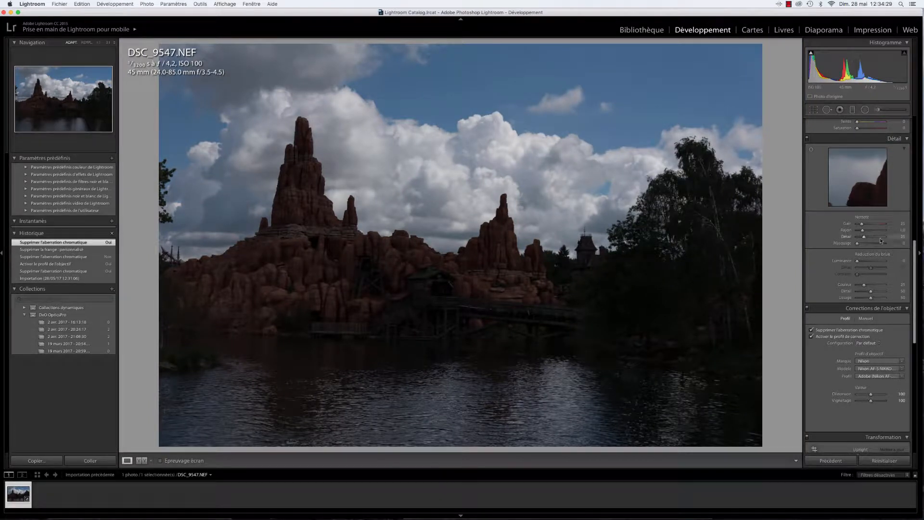
Strongly lower the highlights, raise the shadows to +94, and check the detail around the wooden mine buildings
scroll(879, 238, "up", 10)
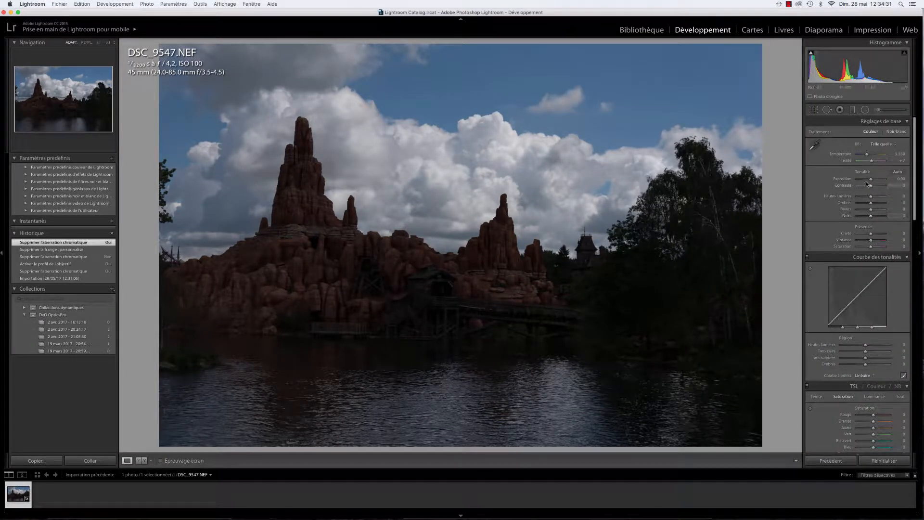
mouse_move(872, 197)
left_mouse_down()
mouse_move(854, 201)
mouse_move(884, 207)
left_mouse_up()
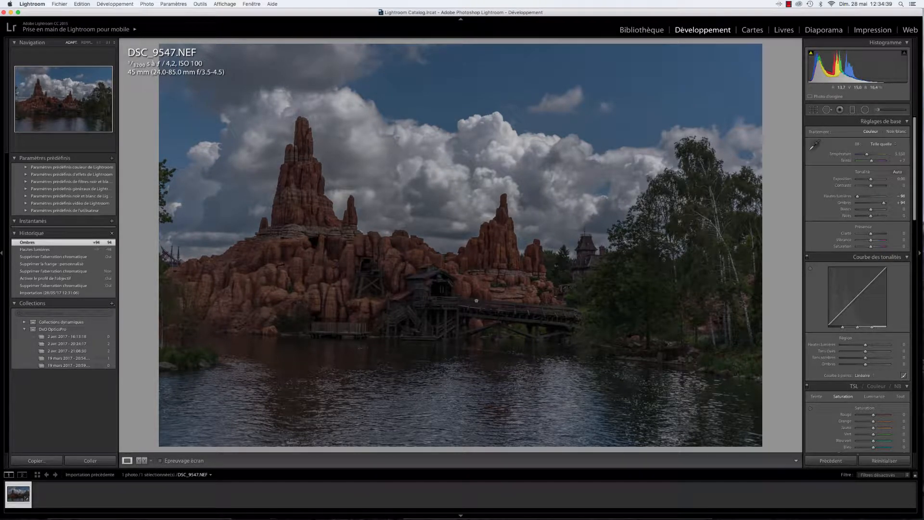
left_click(396, 283)
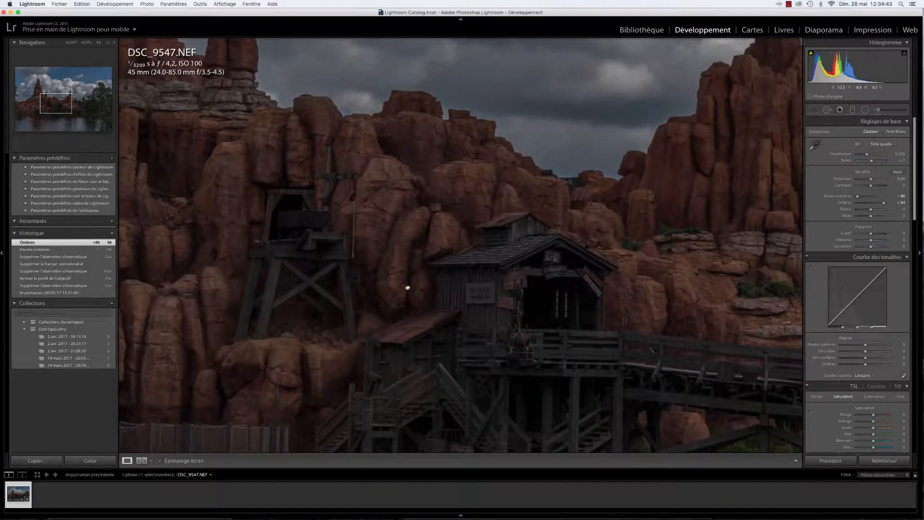
left_click_drag(406, 288, 447, 287)
left_click(434, 286)
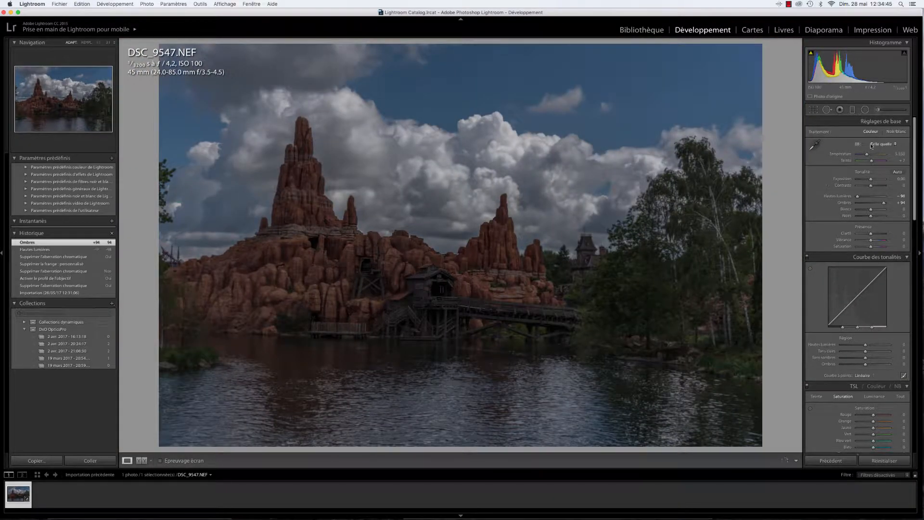
Brighten the photo by setting the exposure to +1,85
left_click_drag(867, 180, 875, 181)
left_click(900, 179)
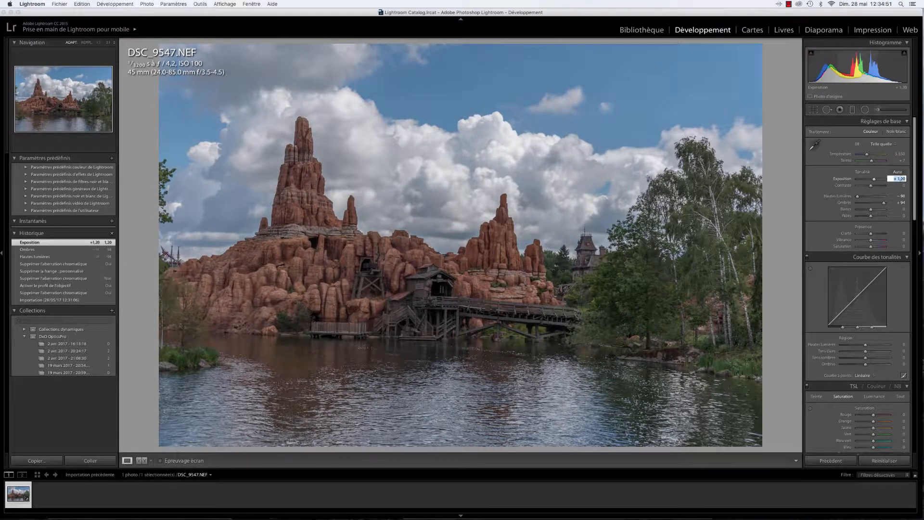
key("Return")
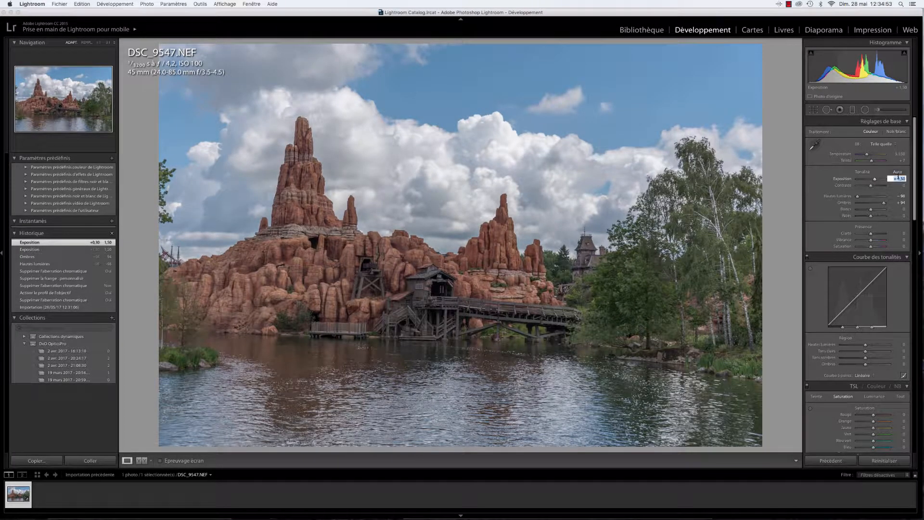
type("1,85")
key("Return")
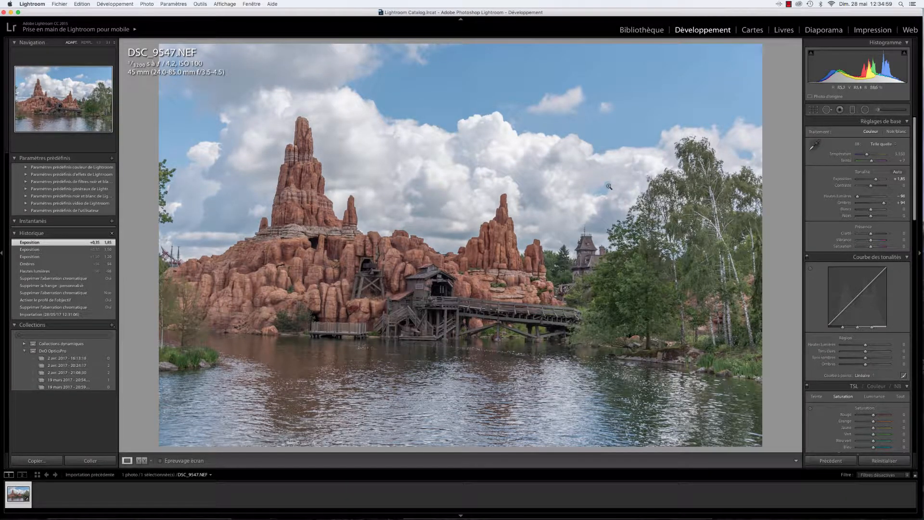
Readjust the tonal range by pulling the highlights strongly down and setting the shadows to +79
left_click(866, 196)
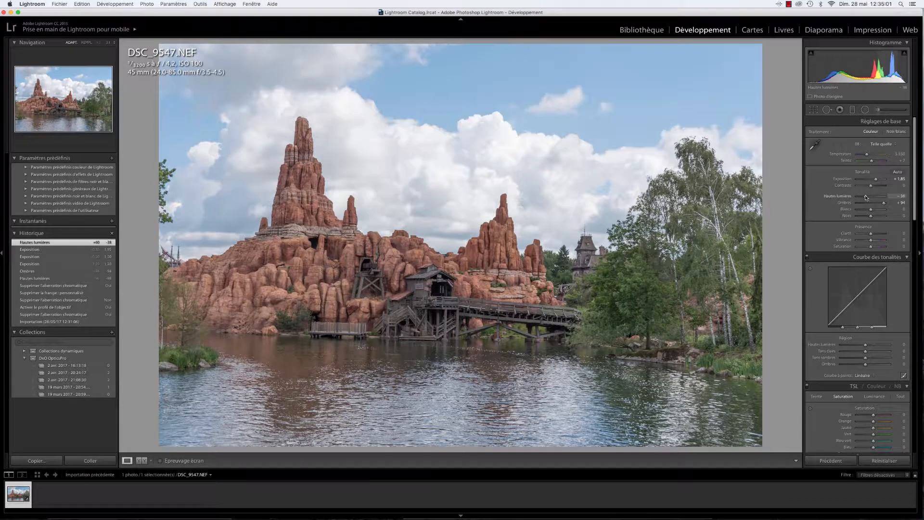
mouse_move(866, 196)
left_mouse_down()
mouse_move(856, 199)
mouse_move(877, 204)
left_mouse_up()
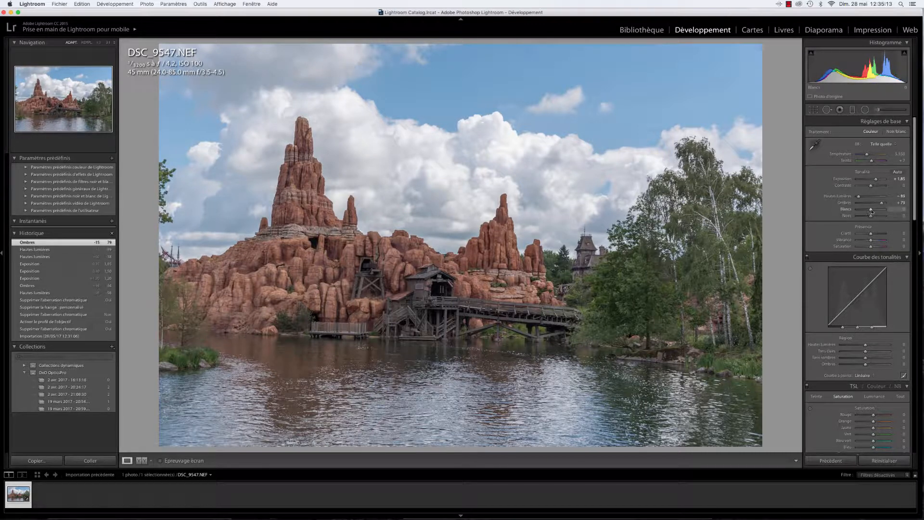
Set the whites to +18 and the blacks to -20 using the clipping preview
left_click_drag(872, 211, 873, 210)
key("alt")
key("alt")
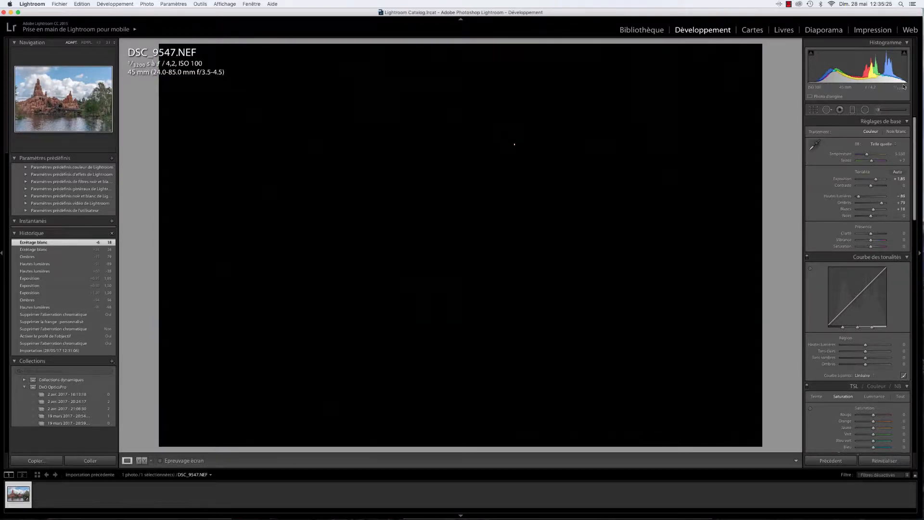
key("alt")
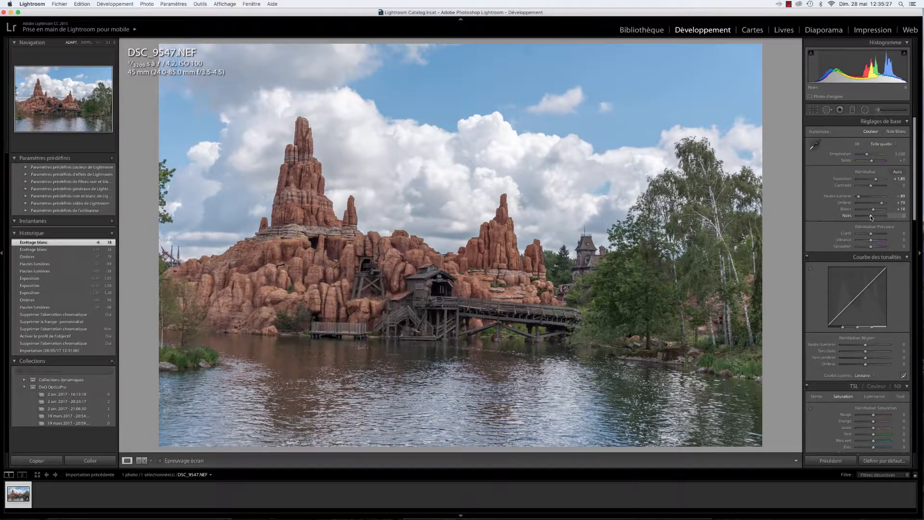
left_click_drag(871, 218, 869, 218)
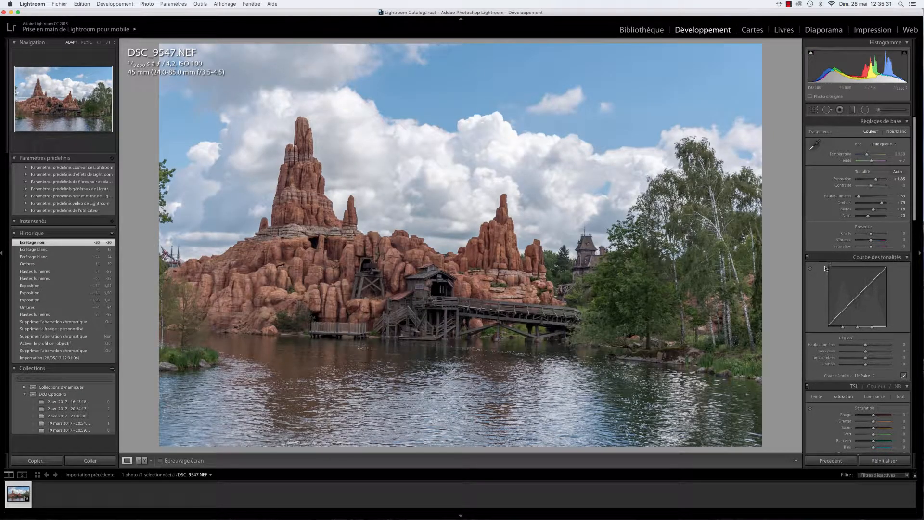
Straighten the photo with a crop angle of -1,15 and set the overall saturation to +34
left_click(816, 112)
left_click_drag(772, 42, 772, 38)
left_click(813, 110)
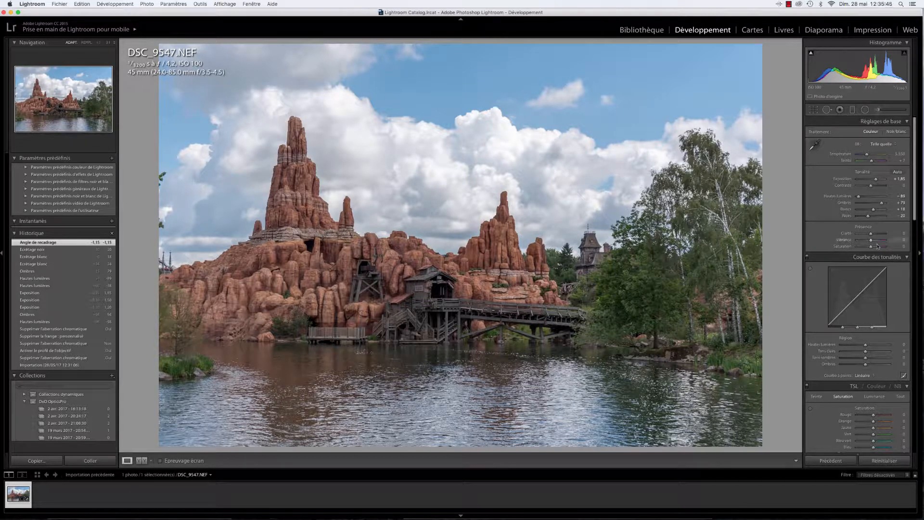
left_click_drag(870, 246, 875, 249)
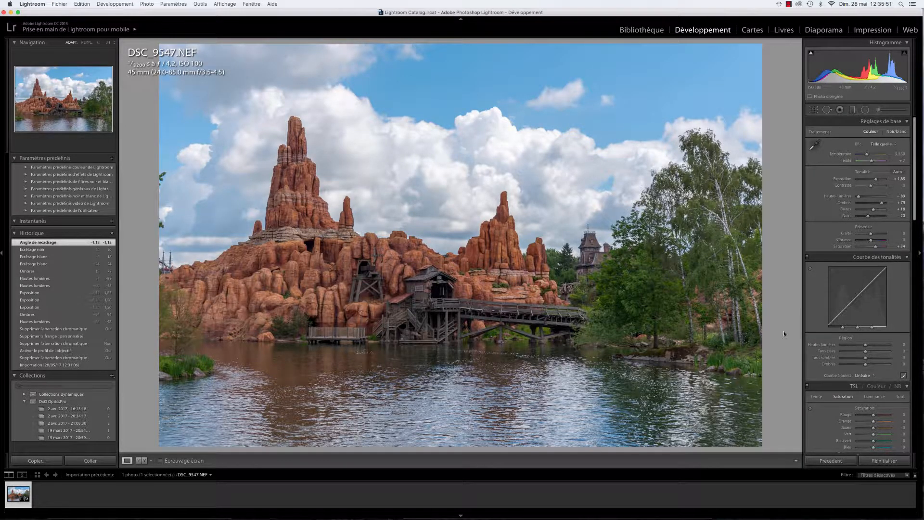
Reduce the green saturation on the trees and raise the sky's blue saturation to +24 with the targeted adjustment tool
scroll(841, 245, "down", 8)
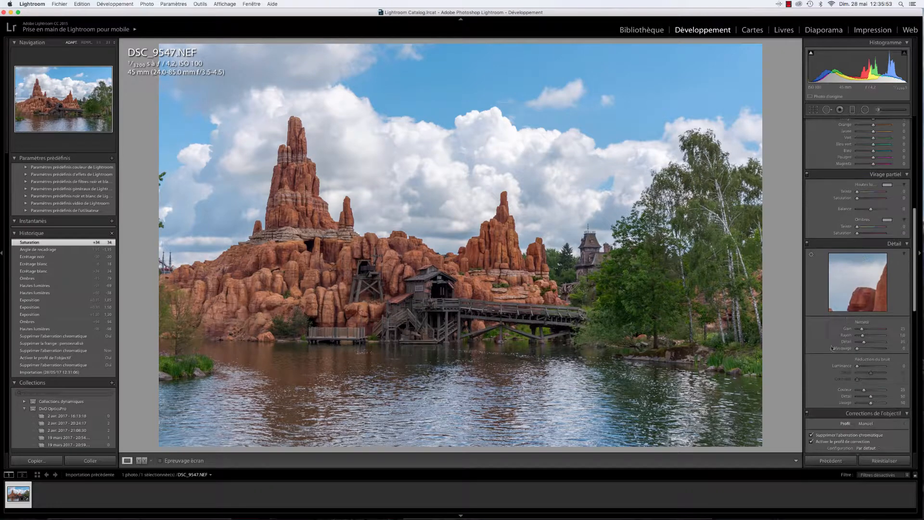
scroll(842, 246, "up", 1)
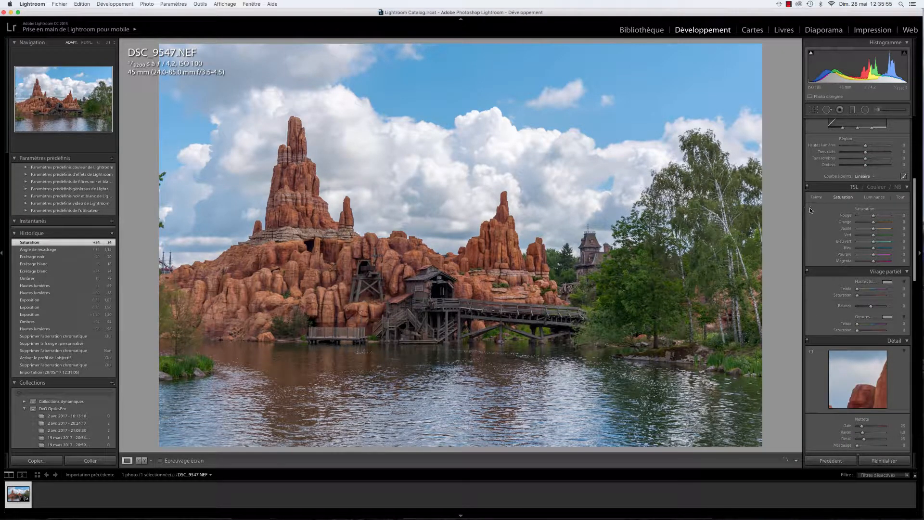
left_click(810, 209)
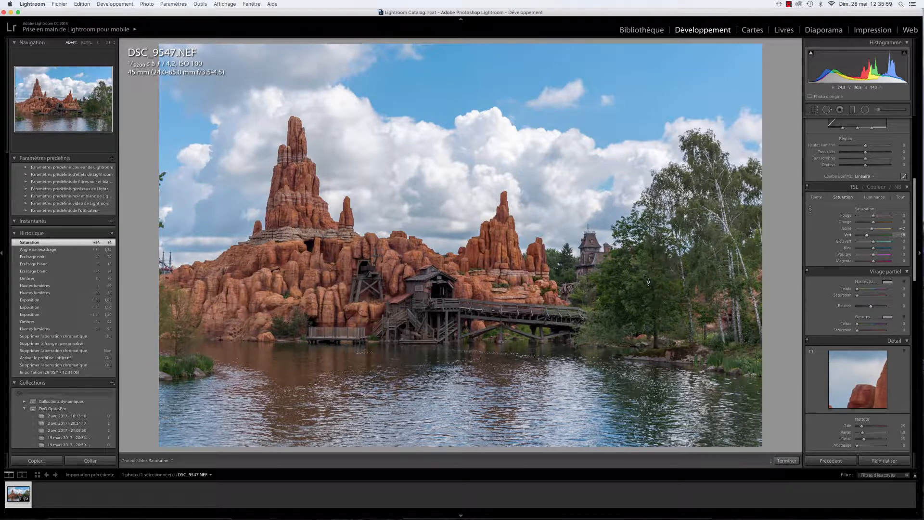
left_click_drag(648, 282, 648, 281)
left_click_drag(623, 116, 622, 116)
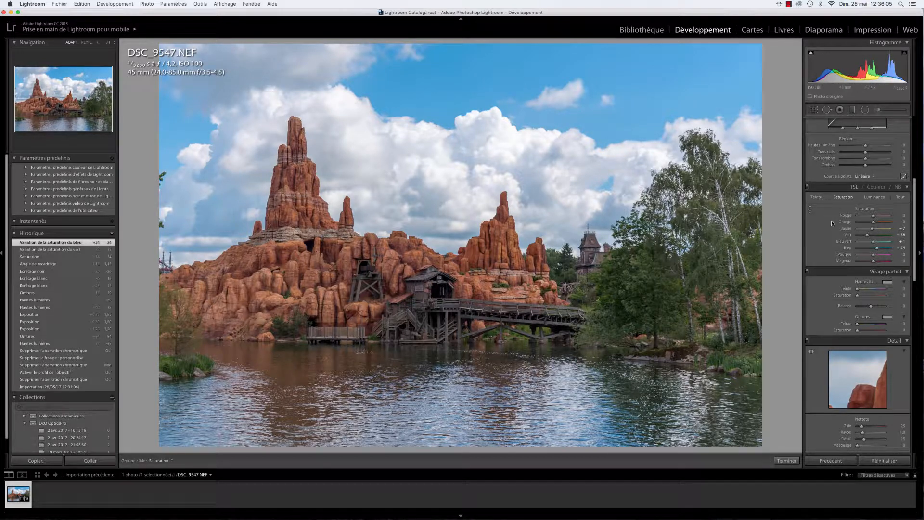
left_click(810, 210)
Sharpen the photo with an amount of 53 and masking of 51, judging the effect on the rock detail
left_click(367, 256)
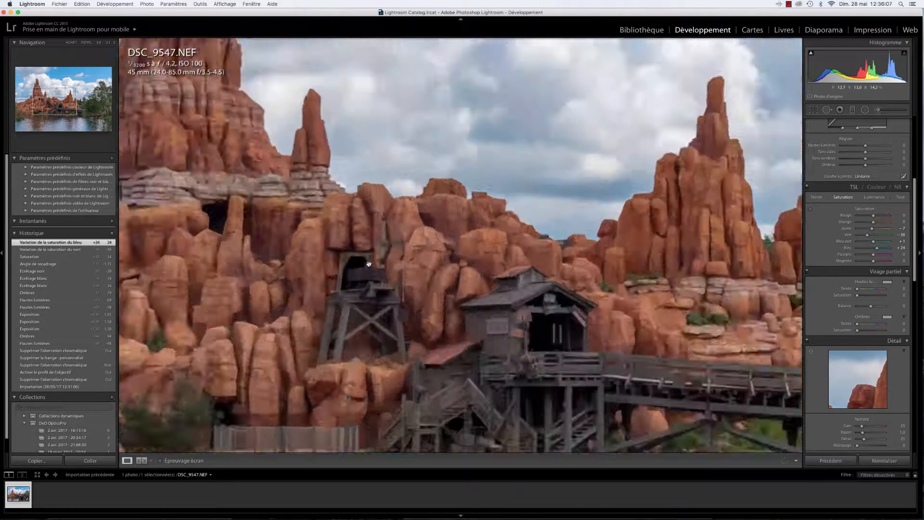
left_click_drag(406, 256, 532, 274)
left_click_drag(389, 227, 549, 280)
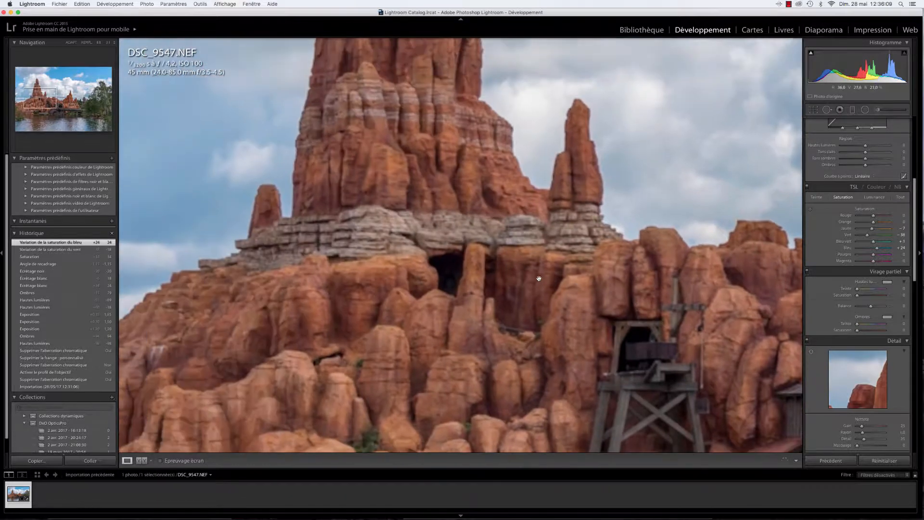
left_click_drag(624, 272, 526, 217)
scroll(875, 258, "down", 4)
left_click_drag(865, 337, 886, 334)
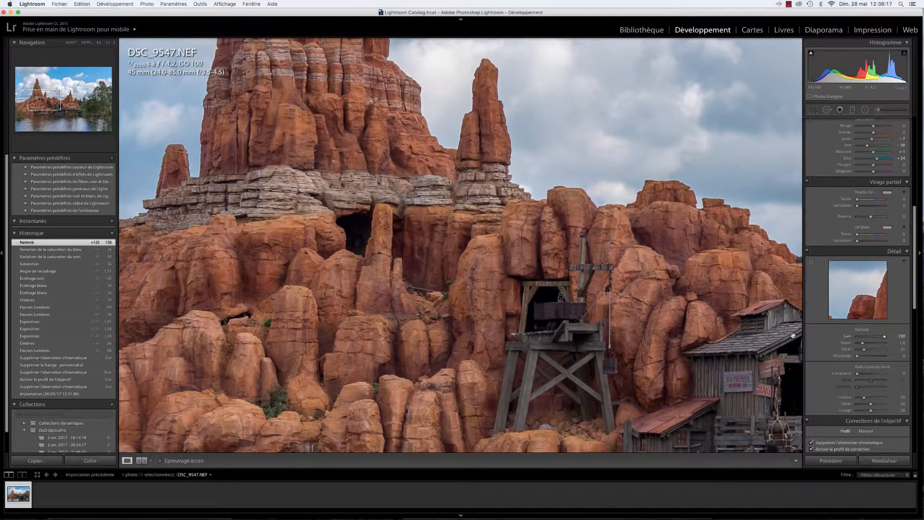
left_click(864, 336)
left_click_drag(865, 336, 870, 357)
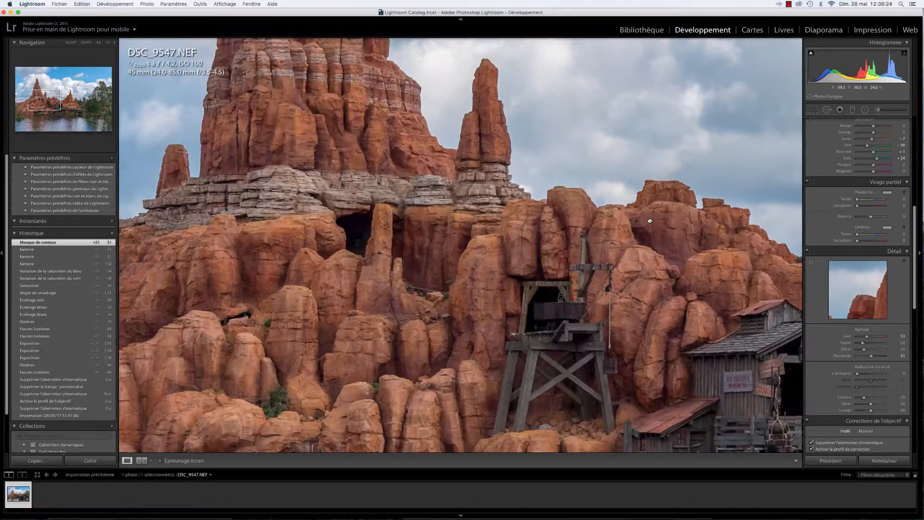
left_click(649, 220)
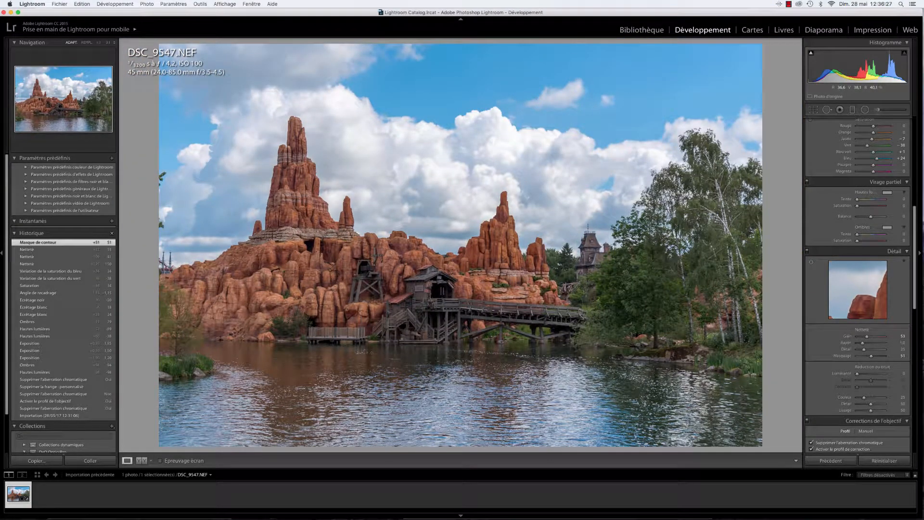
left_click(572, 296)
left_click(563, 290)
left_click(621, 247)
left_click(661, 240)
Set the haze correction (Correction du voile) to +10 in the photo's effects
scroll(857, 235, "down", 5)
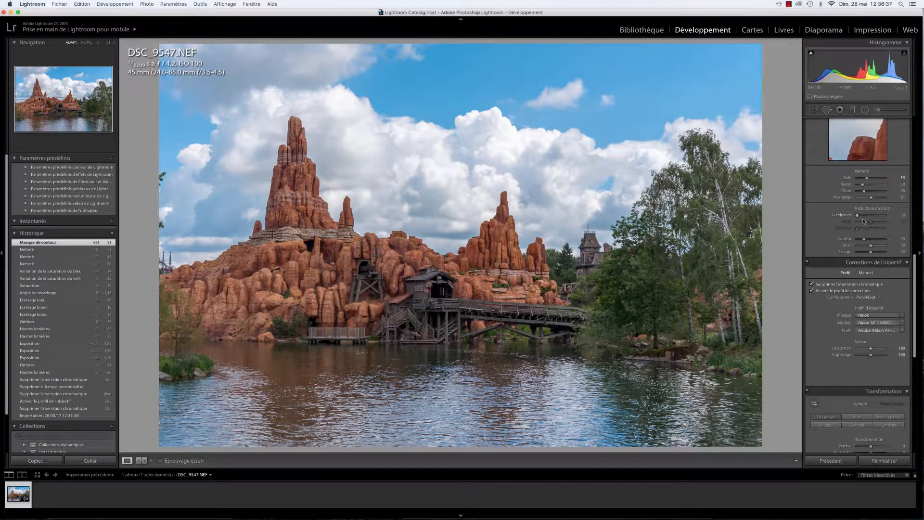
scroll(868, 242, "down", 10)
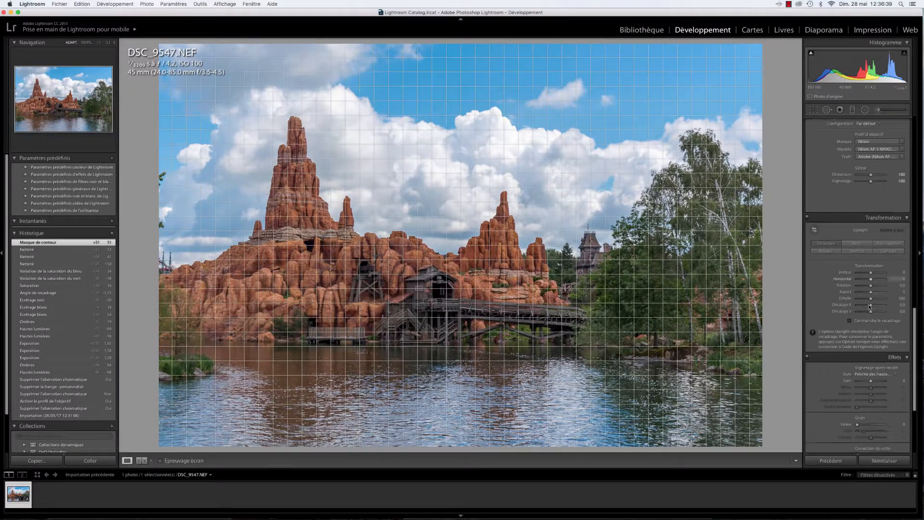
left_click_drag(876, 387, 873, 392)
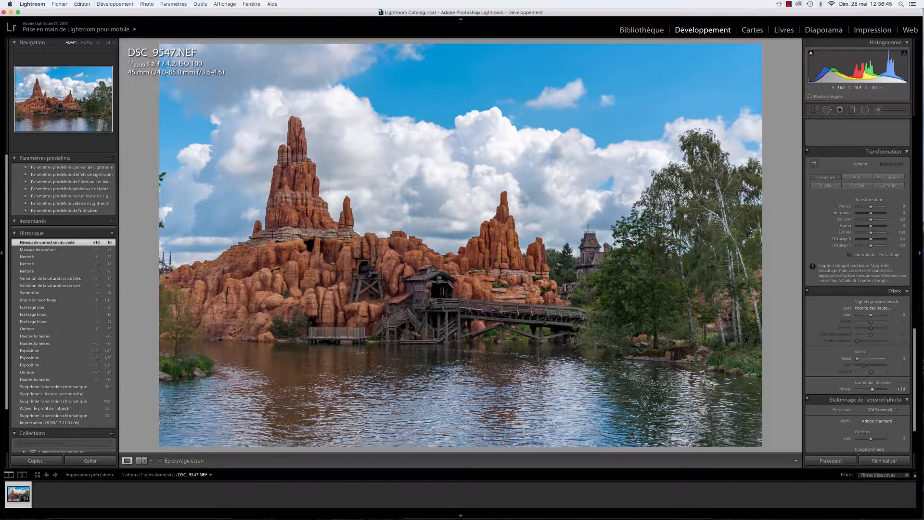
Inspect the branches at the photo's left edge up close, and compare the imported original with the latest edit in the history
left_click(175, 195)
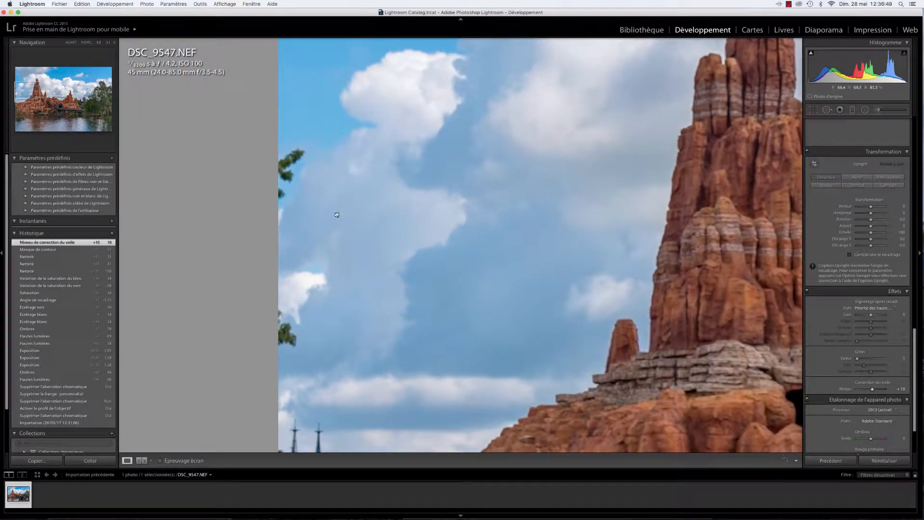
mouse_move(337, 214)
left_mouse_down()
mouse_move(313, 165)
mouse_move(315, 140)
mouse_move(319, 217)
left_mouse_up()
left_click(596, 187)
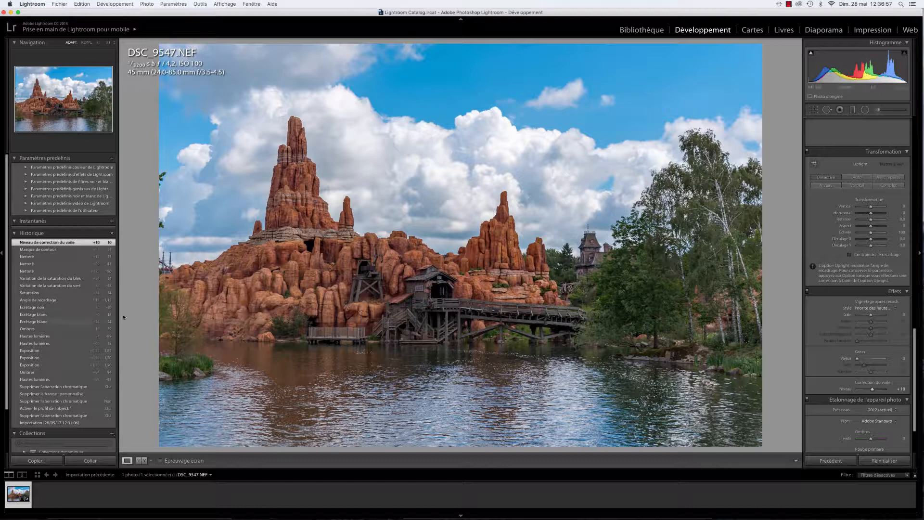
left_click(61, 423)
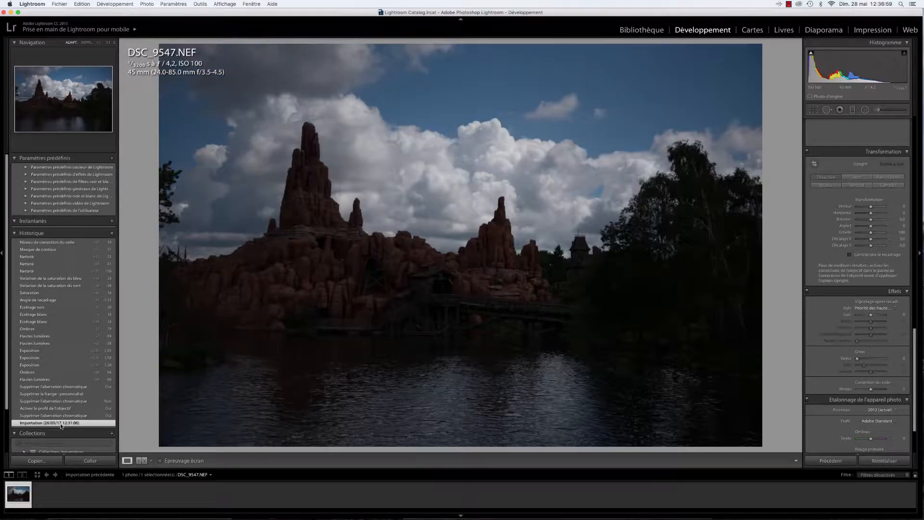
left_click(54, 243)
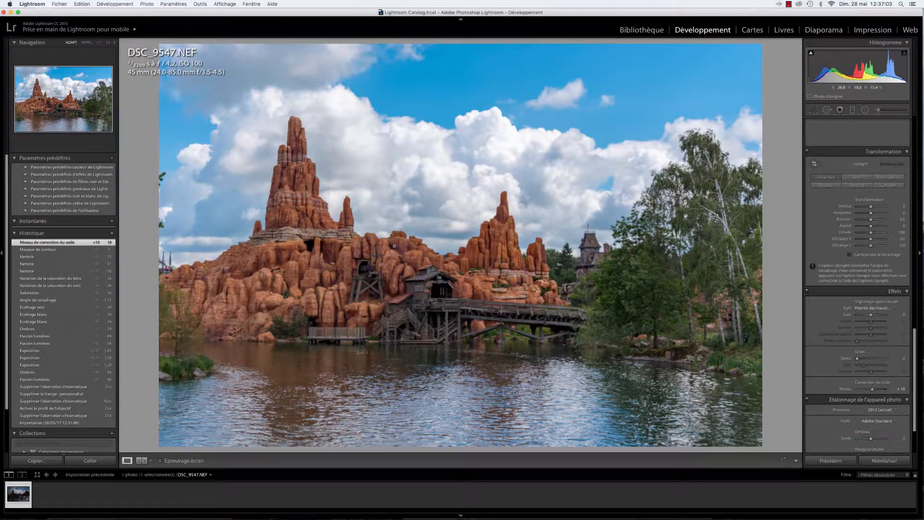
Send the developed photo from Lightroom to Photoshop for editing, keeping its embedded colour profile
right_click(441, 217)
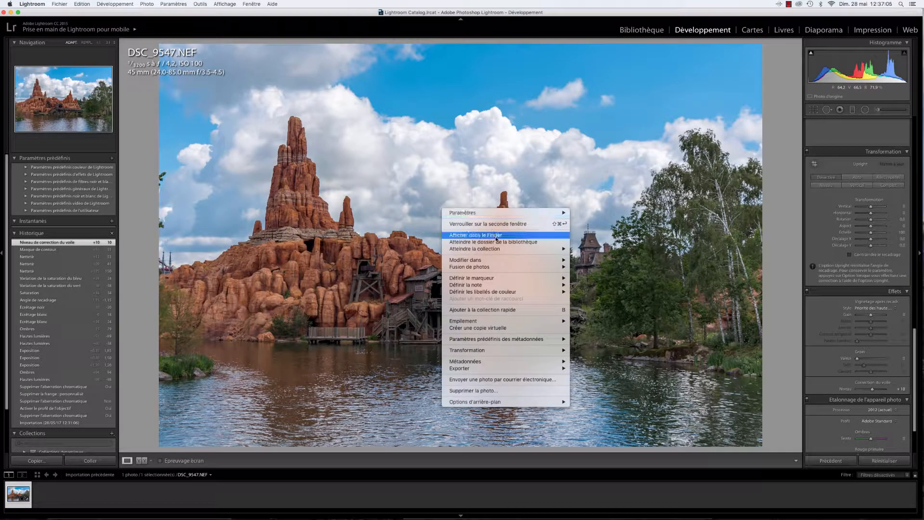
mouse_move(554, 260)
left_click(638, 262)
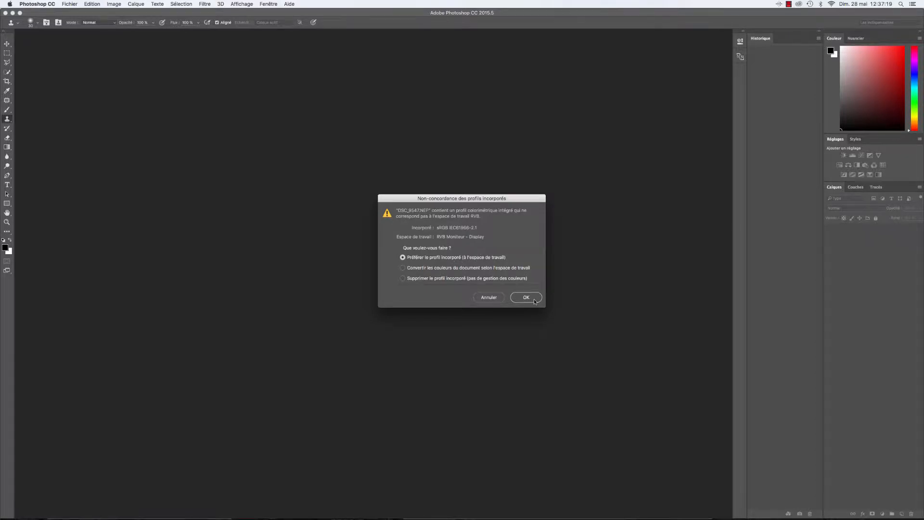
left_click(535, 301)
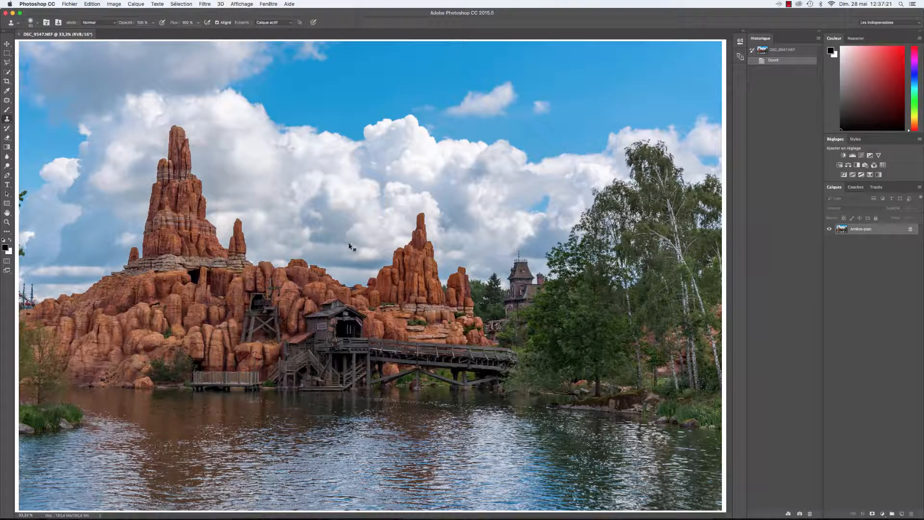
Examine the rocks and the left side of the photo at 100% for distracting elements to retouch
key("super+plus")
key("super+plus")
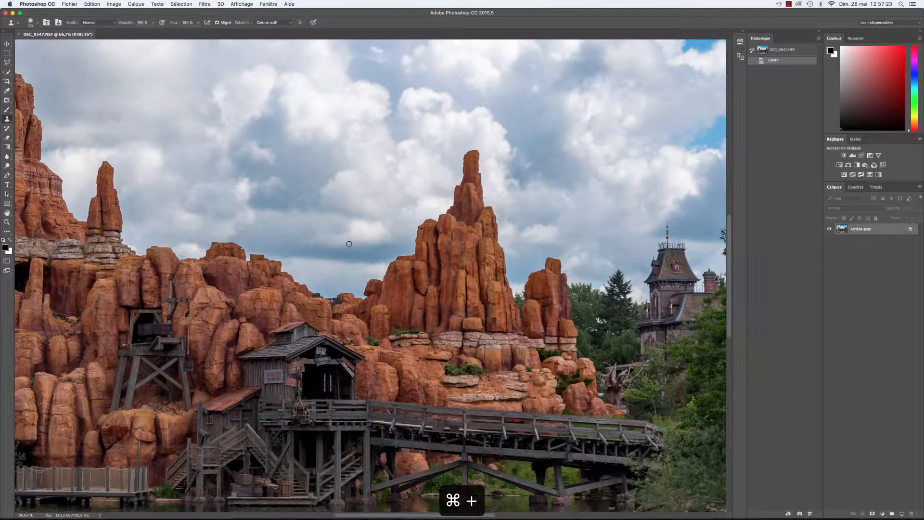
key("super+plus")
scroll(295, 251, "down", 5)
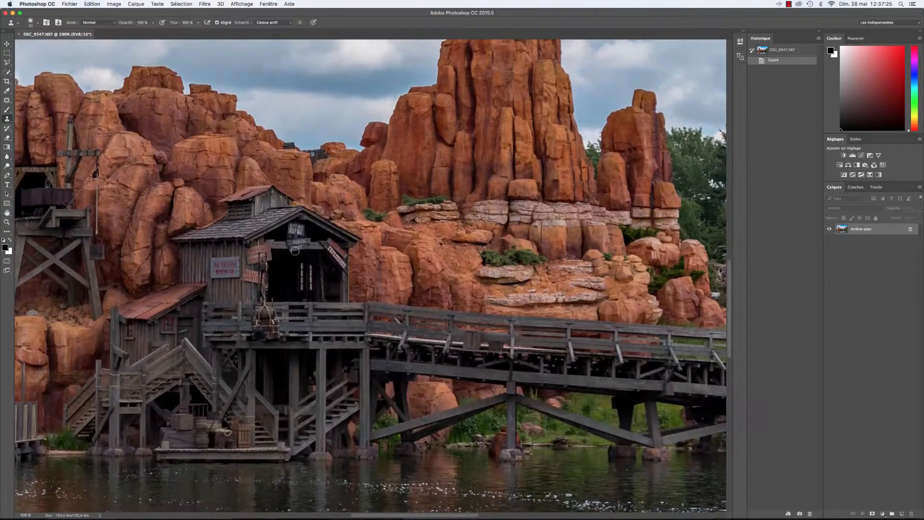
mouse_move(436, 516)
left_mouse_down()
mouse_move(238, 508)
mouse_move(262, 505)
left_mouse_up()
scroll(267, 408, "down", 2)
scroll(278, 193, "up", 4)
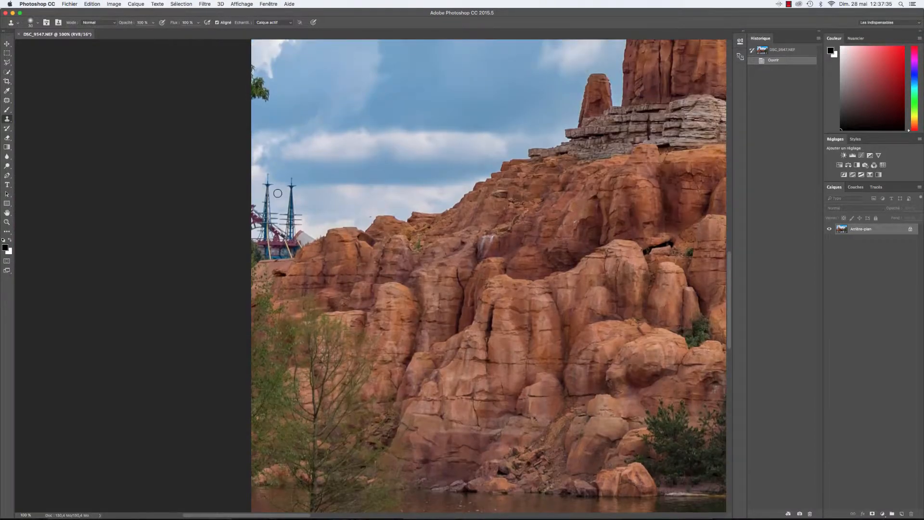
scroll(277, 192, "up", 5)
scroll(279, 262, "up", 2)
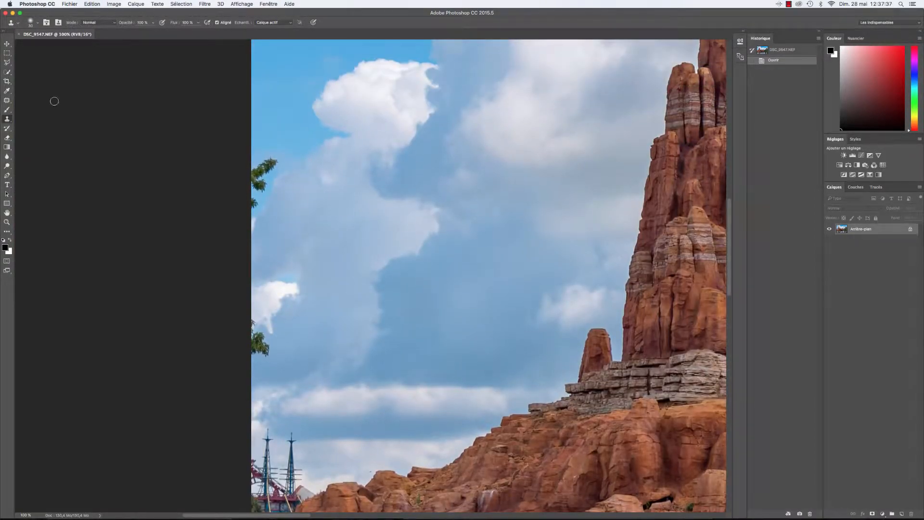
Try to replace the upper branch at the photo's left edge with nearby sky using the Patch tool
left_click(11, 102)
mouse_move(286, 153)
left_mouse_down()
mouse_move(263, 212)
mouse_move(219, 165)
mouse_move(216, 138)
mouse_move(413, 227)
left_mouse_up()
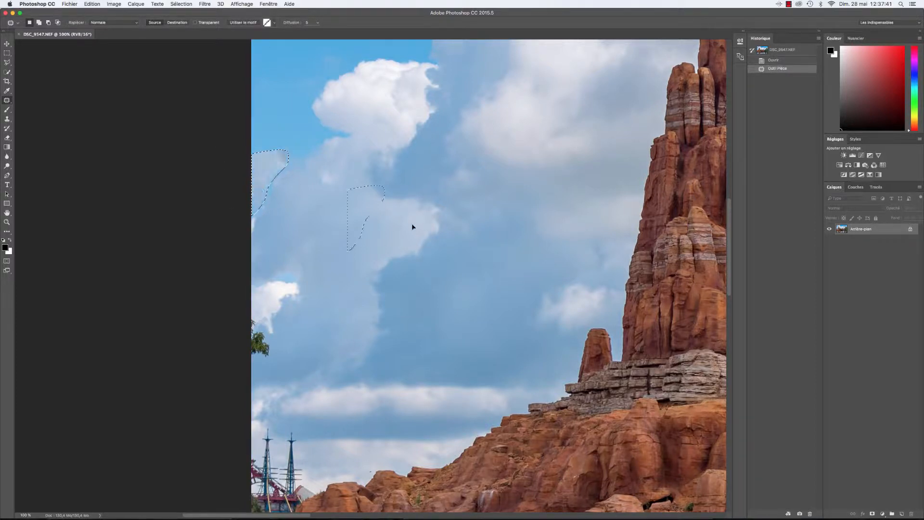
left_click(309, 81)
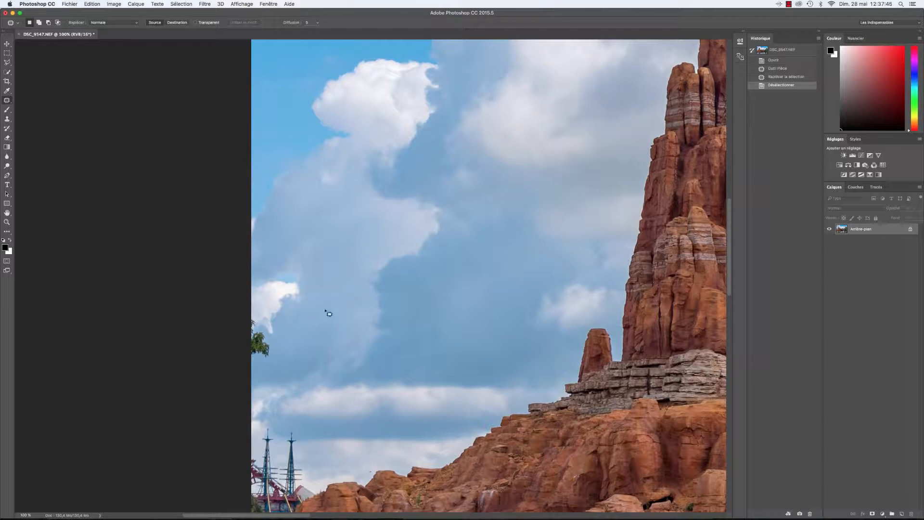
left_click(780, 71)
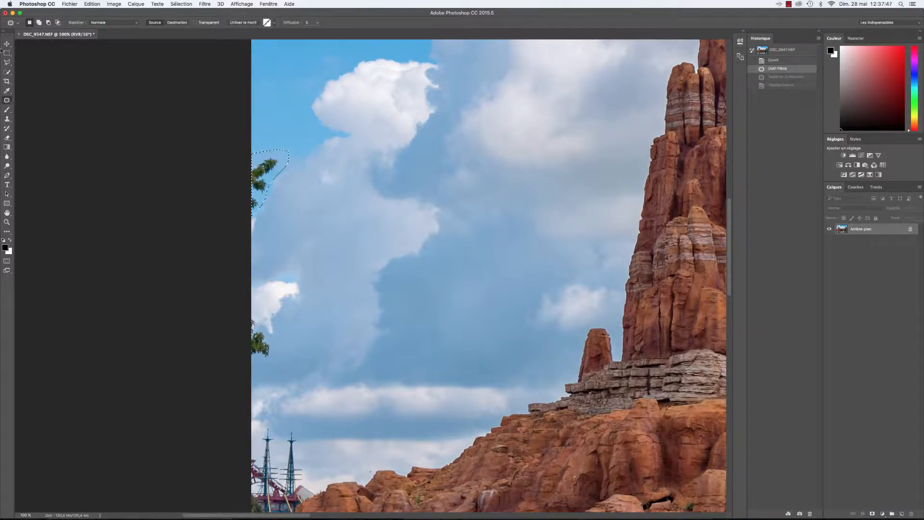
Clear the existing selection and outline the upper branch at the photo's left edge with the freehand Lasso tool
left_click(9, 62)
left_click(7, 71)
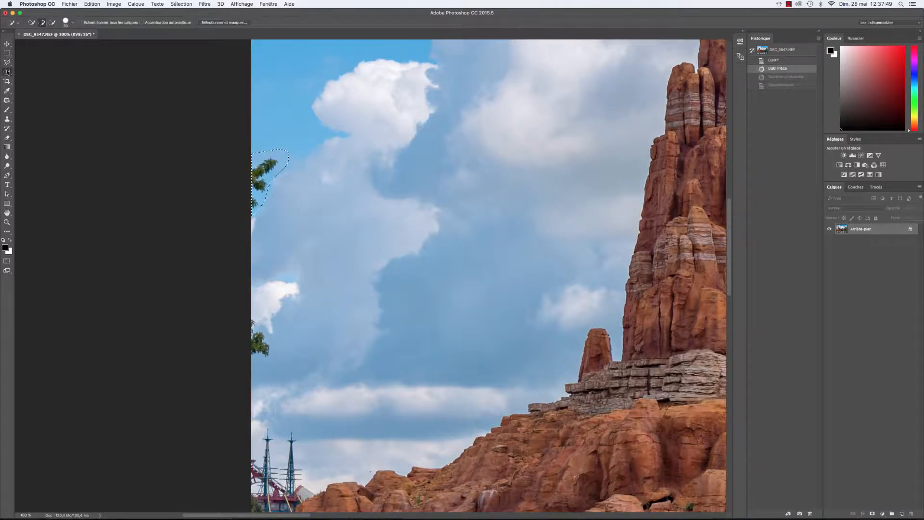
left_click(7, 63)
left_click(7, 54)
left_click(7, 63)
left_click(7, 63)
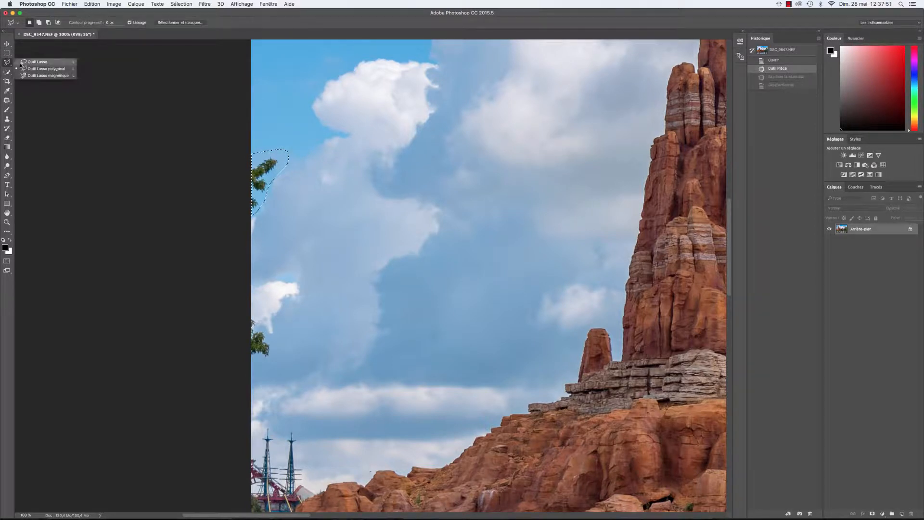
left_click(43, 63)
key("super+d")
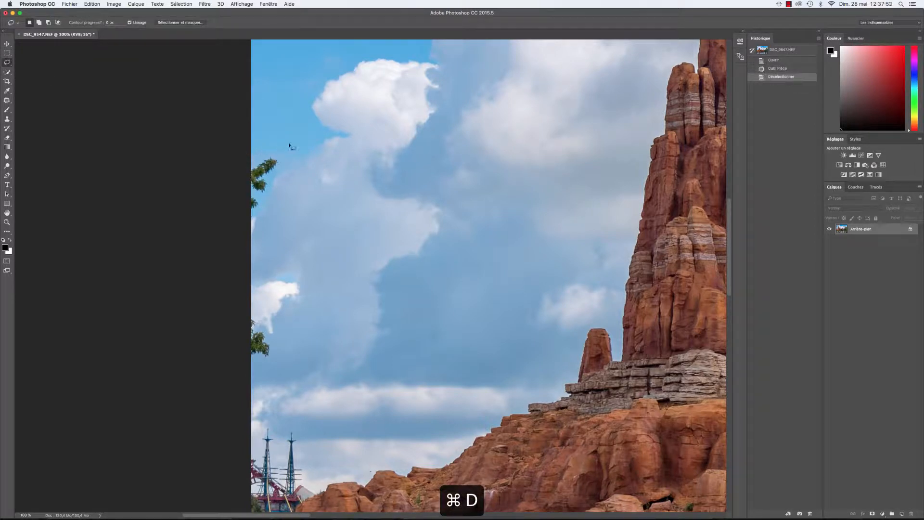
mouse_move(290, 146)
left_mouse_down()
mouse_move(248, 219)
mouse_move(233, 179)
mouse_move(256, 212)
mouse_move(283, 162)
mouse_move(248, 149)
left_mouse_up()
left_click(250, 214)
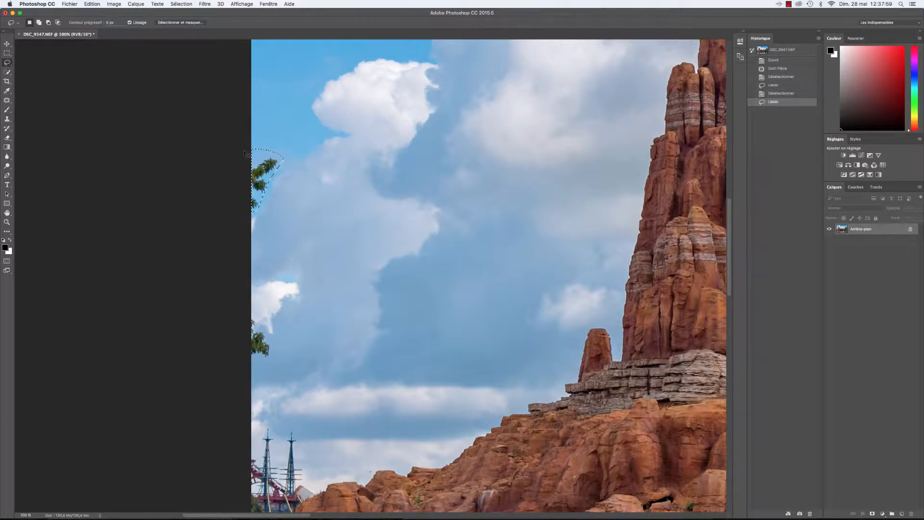
Remove the selected upper branch with a content-aware fill with colour adaptation in Normal mode, and deselect
key("shift+F5")
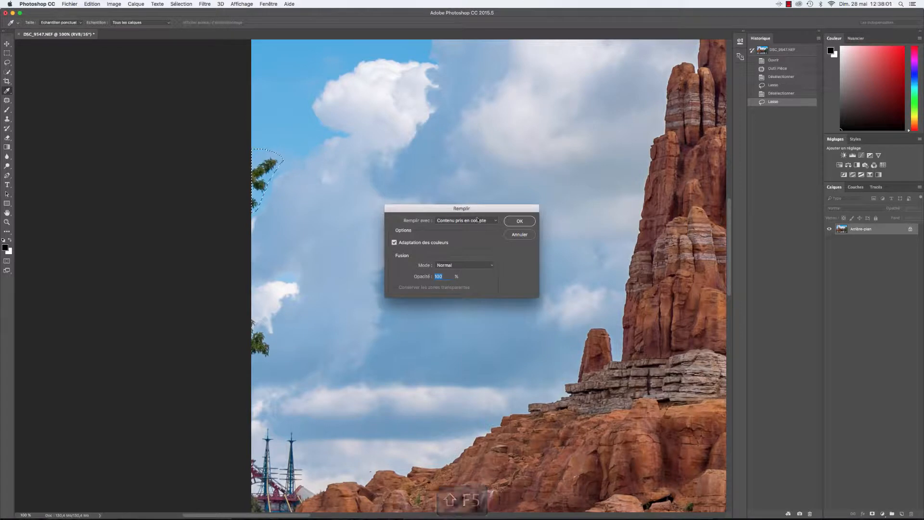
left_click(473, 221)
left_click(474, 221)
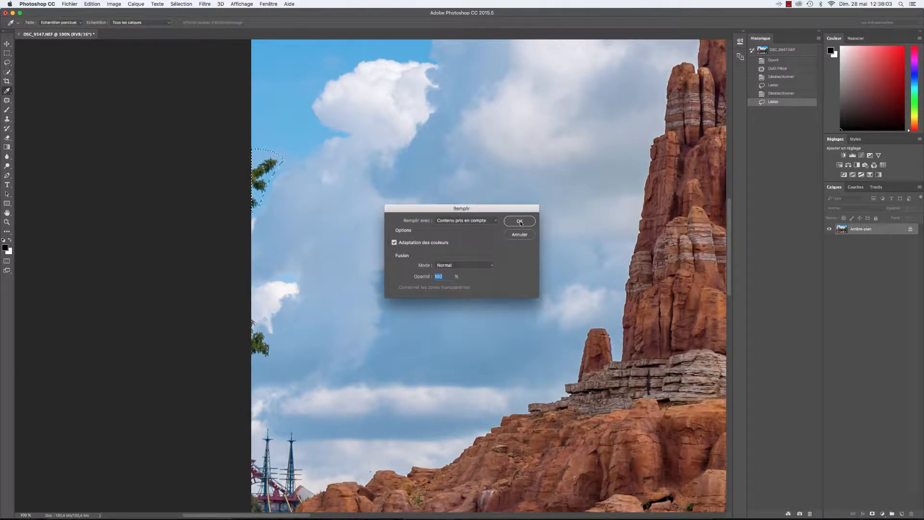
key("Return")
key("super+d")
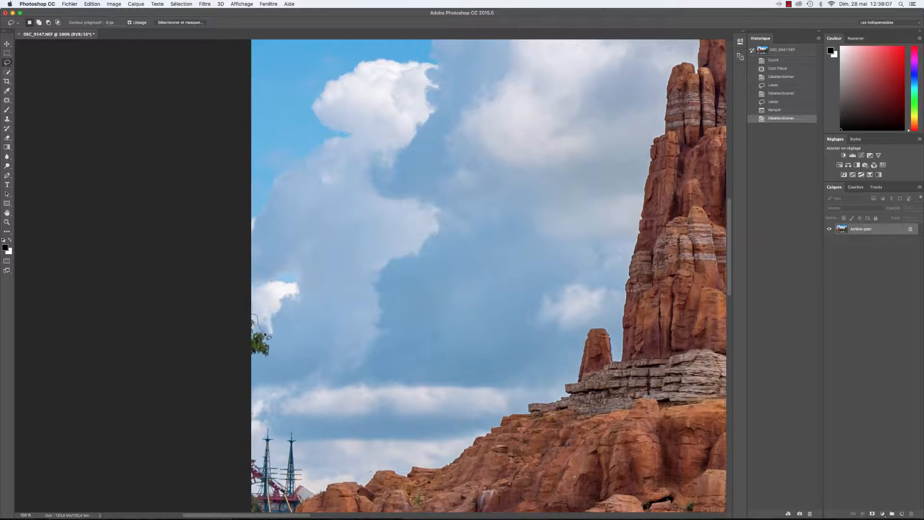
Lasso the lower branch at the photo's left edge, remove it with a content-aware fill, and deselect
left_click_drag(245, 367, 241, 367)
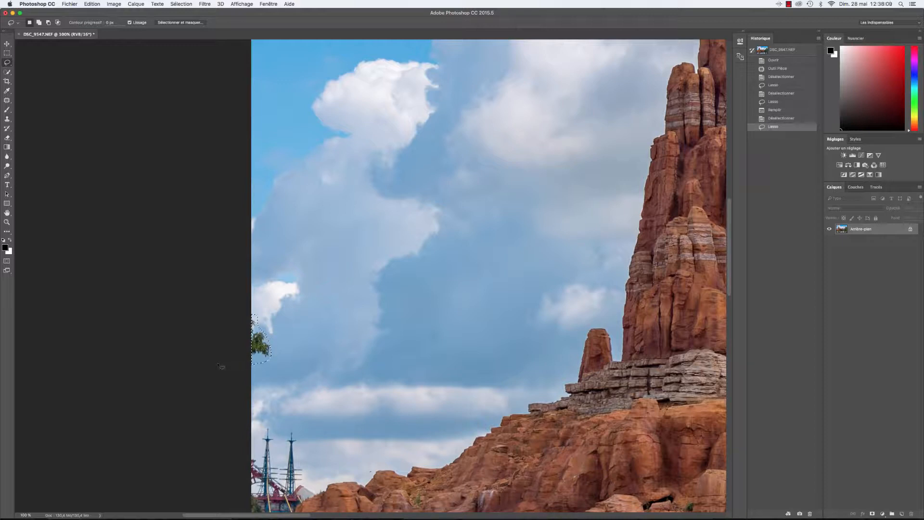
key("shift+F6")
key("Return")
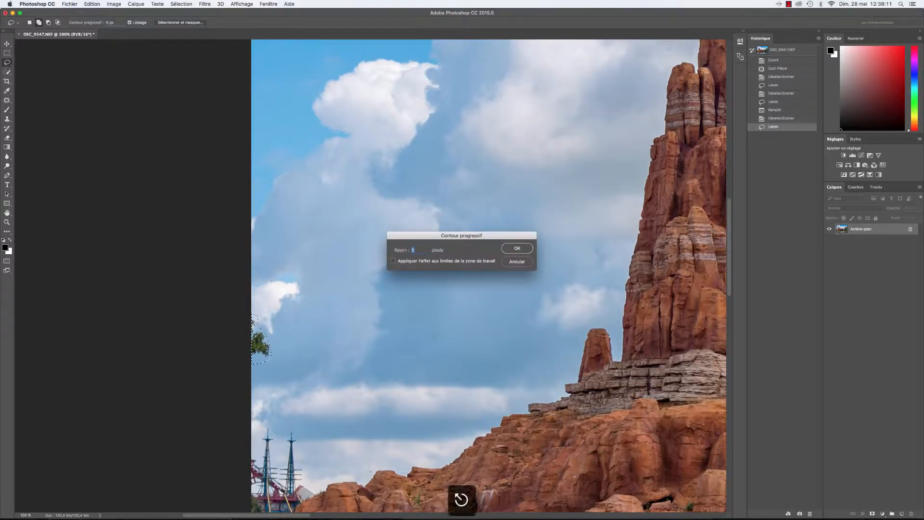
key("shift+F5")
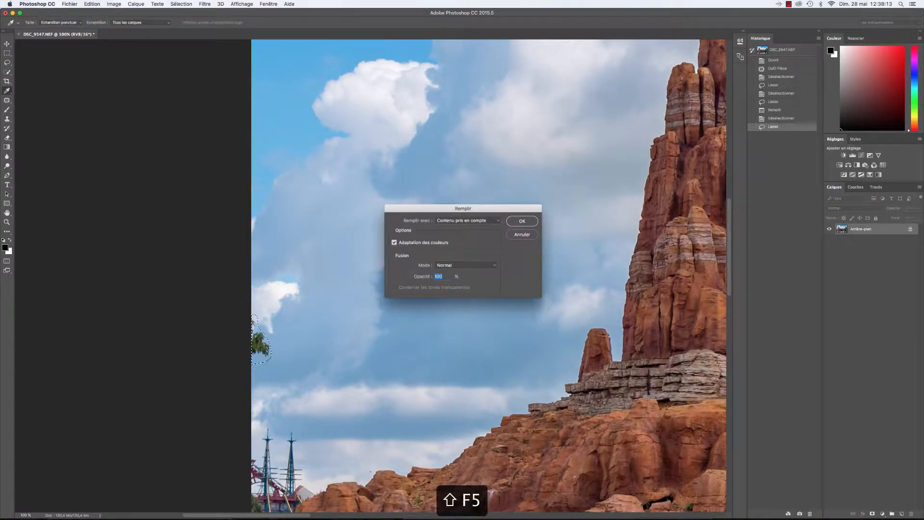
key("Return")
left_click(303, 342)
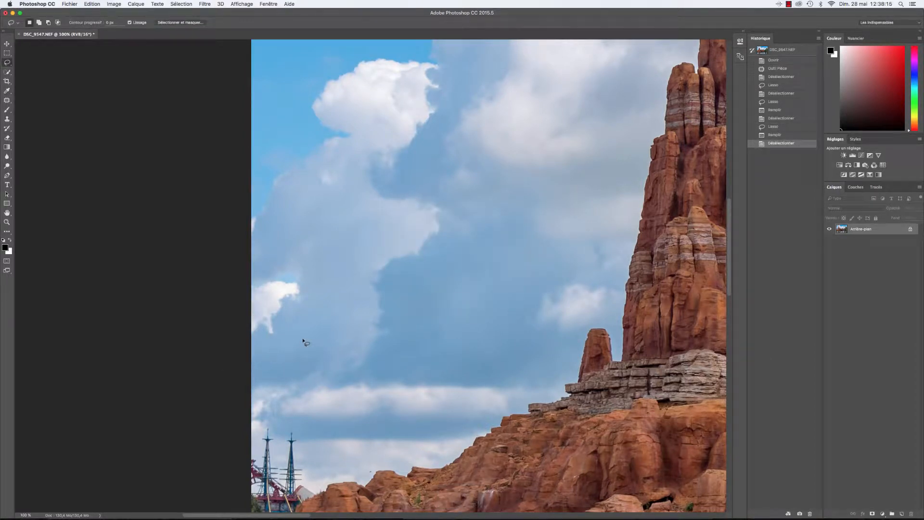
Remove the small dark speck in the sky just above the left rock ridge by patching it with nearby sky
scroll(436, 344, "down", 5)
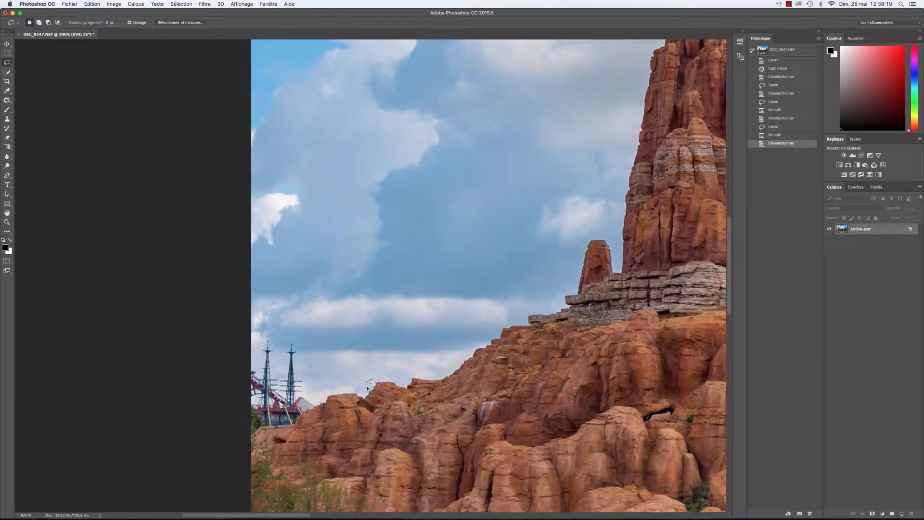
left_click_drag(371, 384, 370, 385)
key("super+d")
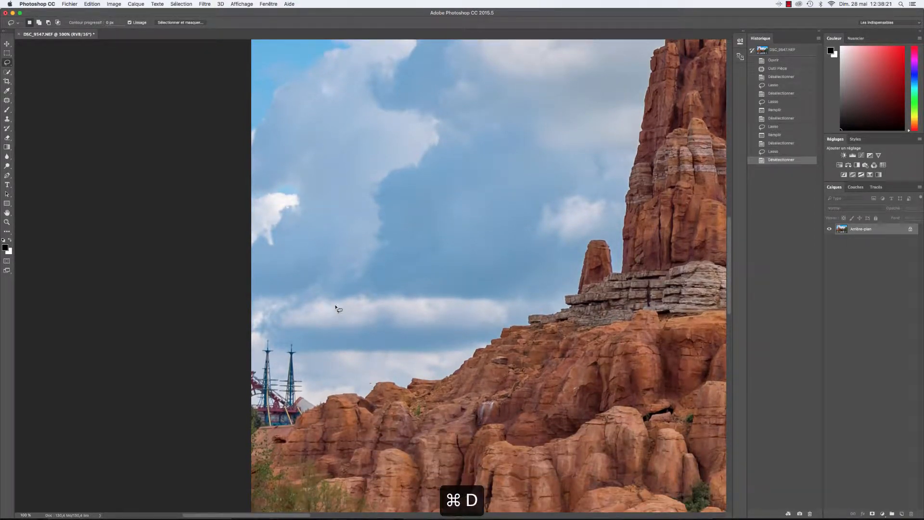
left_click(7, 100)
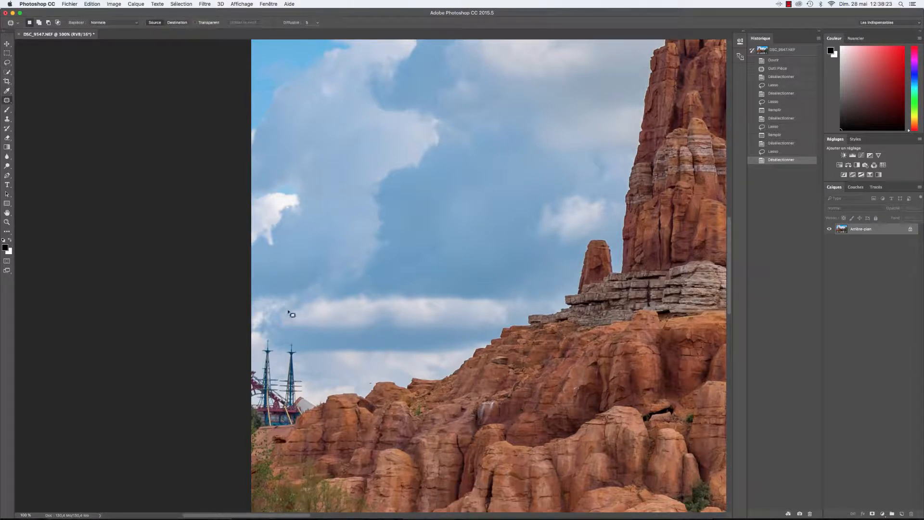
left_click_drag(371, 381, 361, 367)
key("super+d")
Patch the small speck in the clouds between the tall rock peak and the smaller spire with clean sky
scroll(379, 382, "up", 2)
scroll(381, 383, "down", 4)
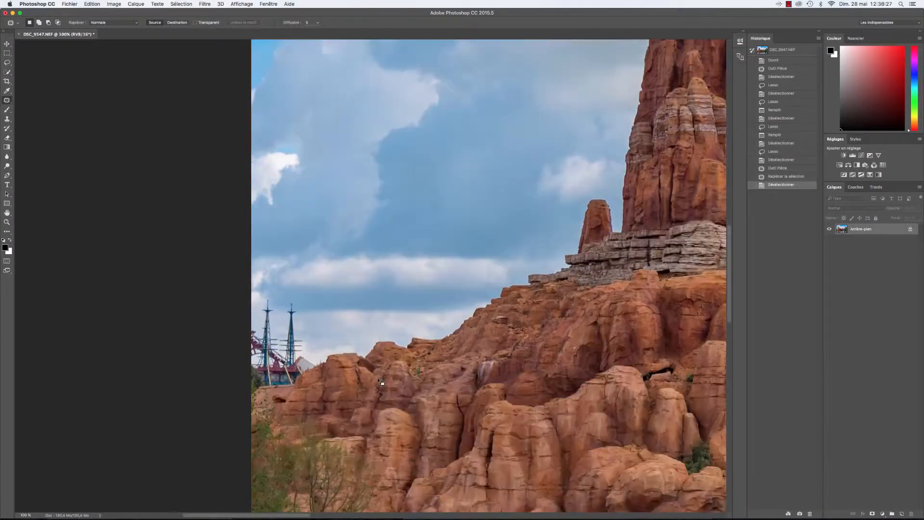
scroll(383, 384, "down", 2)
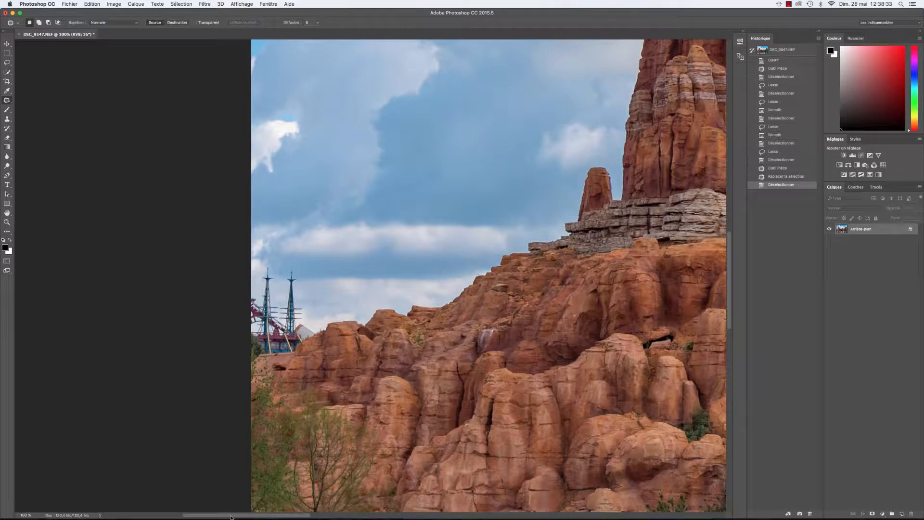
left_click_drag(231, 517, 294, 515)
scroll(369, 339, "up", 12)
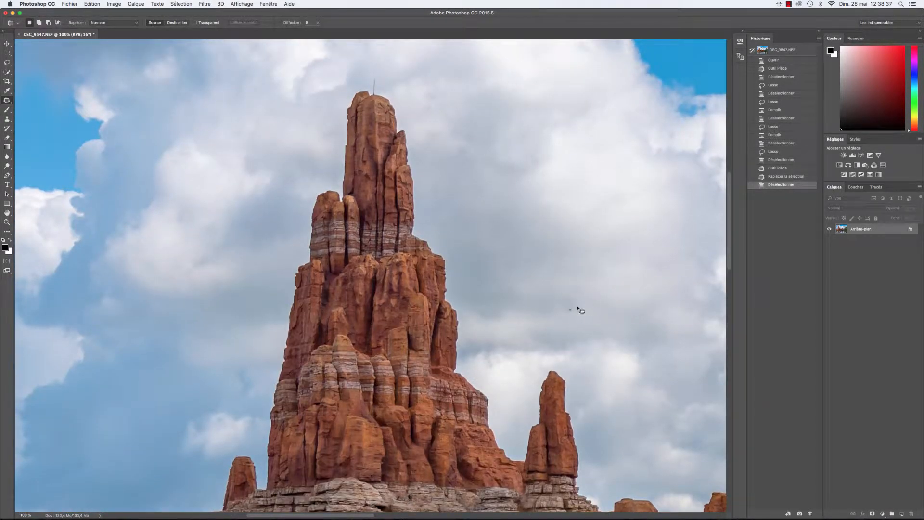
mouse_move(580, 309)
left_mouse_down()
mouse_move(579, 318)
mouse_move(533, 252)
left_mouse_up()
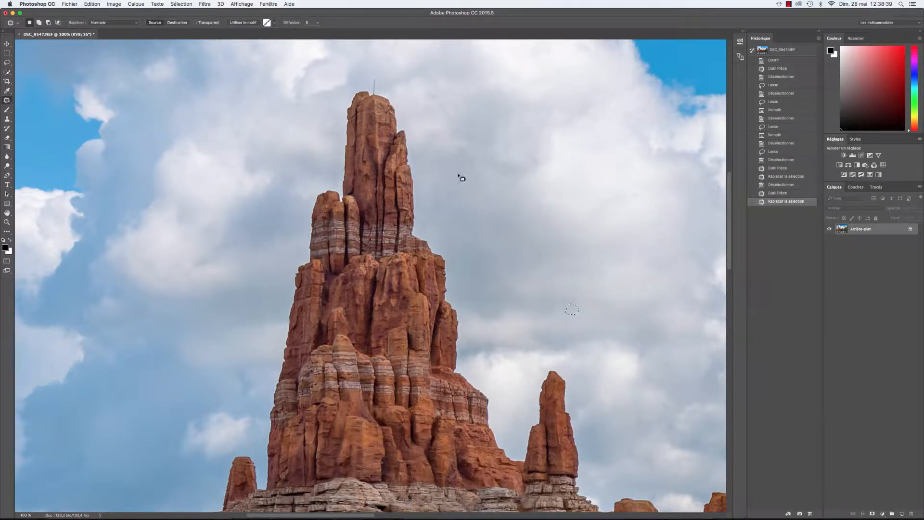
Remove the thin rod from the summit of the tall rock peak by patching it with nearby sky, and deselect
scroll(378, 121, "up", 4)
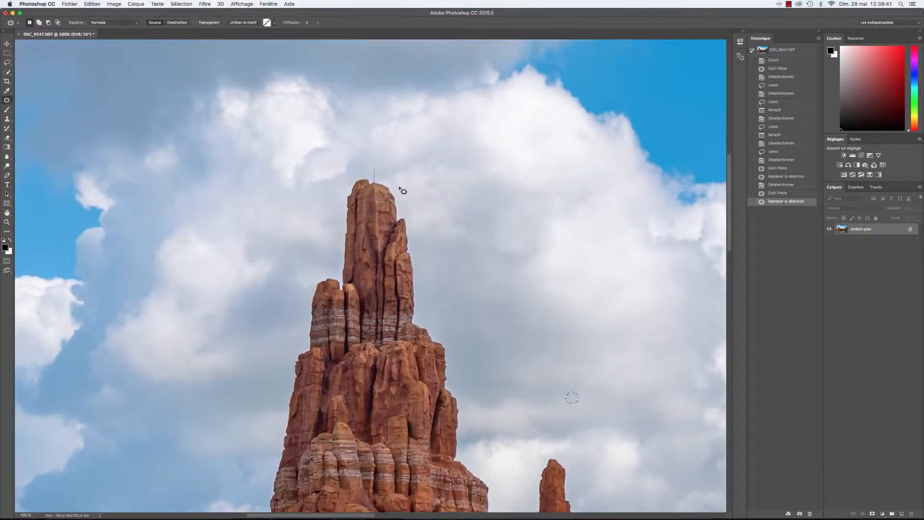
scroll(376, 182, "up", 3)
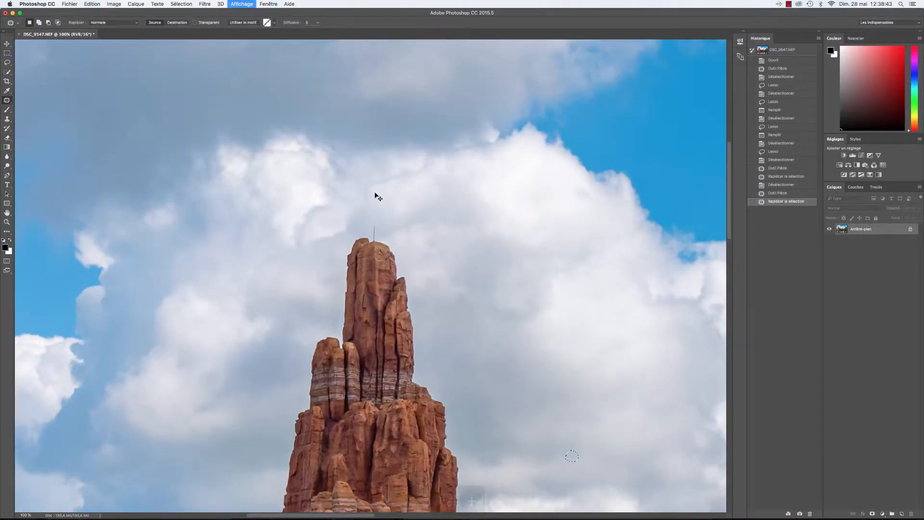
key("super+plus")
key("super+plus")
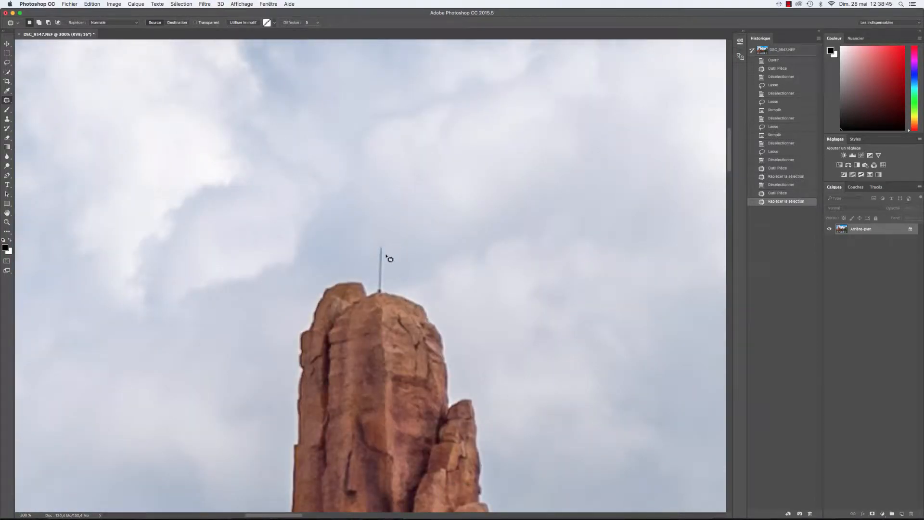
mouse_move(385, 253)
left_mouse_down()
mouse_move(373, 254)
mouse_move(375, 293)
mouse_move(388, 292)
left_mouse_up()
left_click_drag(379, 263, 457, 262)
key("super+d")
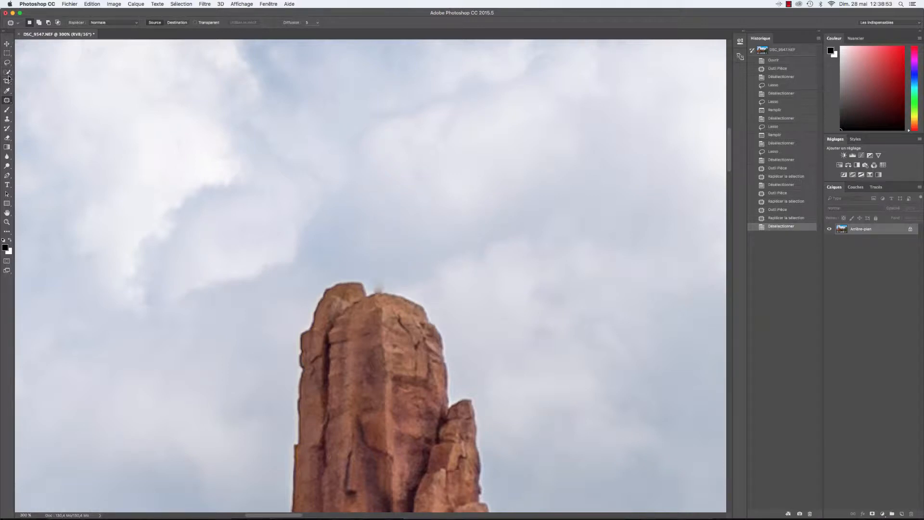
Clean up the rod's remaining traces along the summit edge using the Clone Stamp with a smaller soft brush
key("s")
right_click(450, 275)
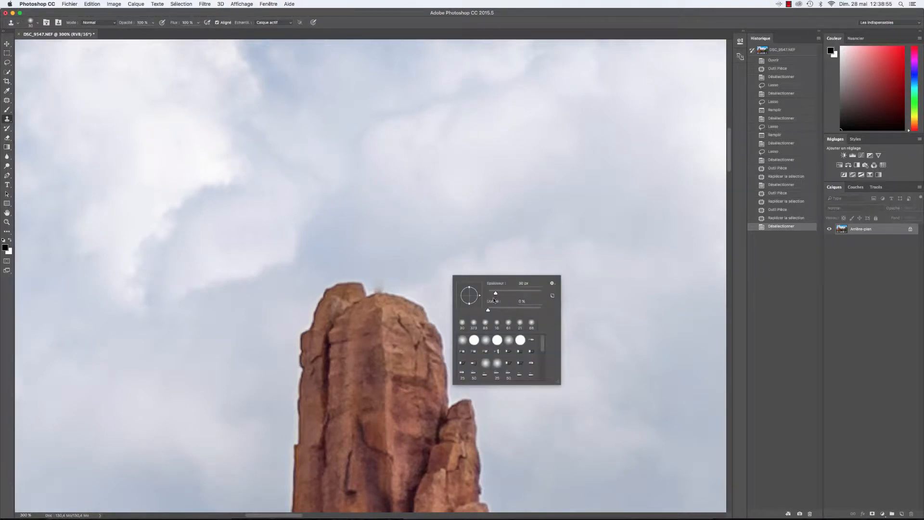
left_click_drag(493, 294, 493, 294)
left_click(394, 294, "alt")
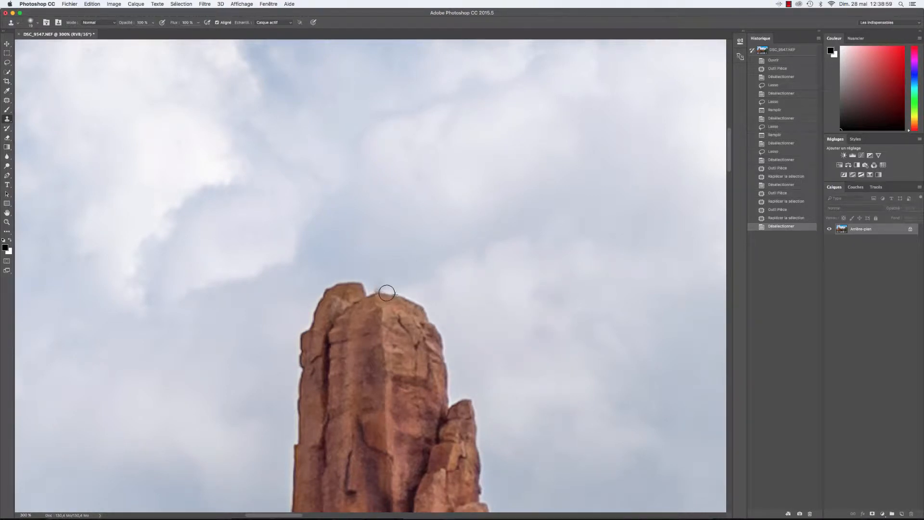
left_click_drag(386, 292, 385, 279)
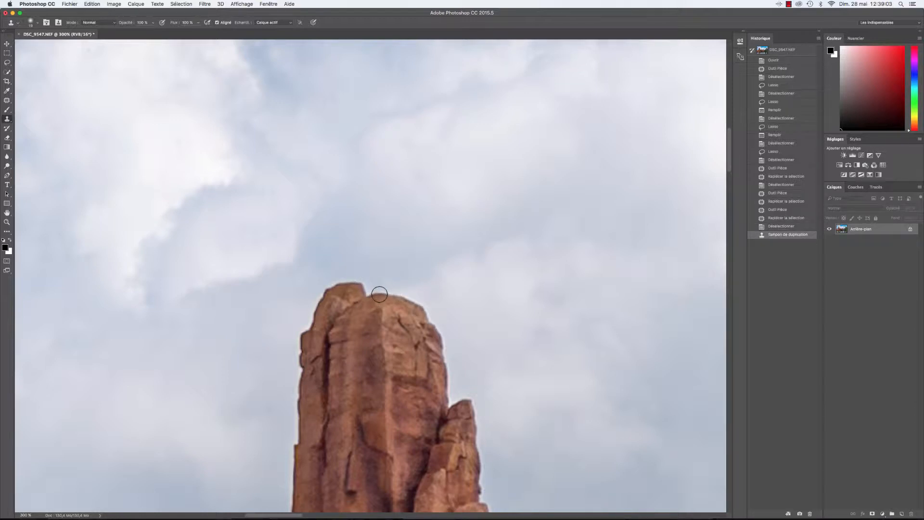
left_click_drag(379, 293, 377, 268)
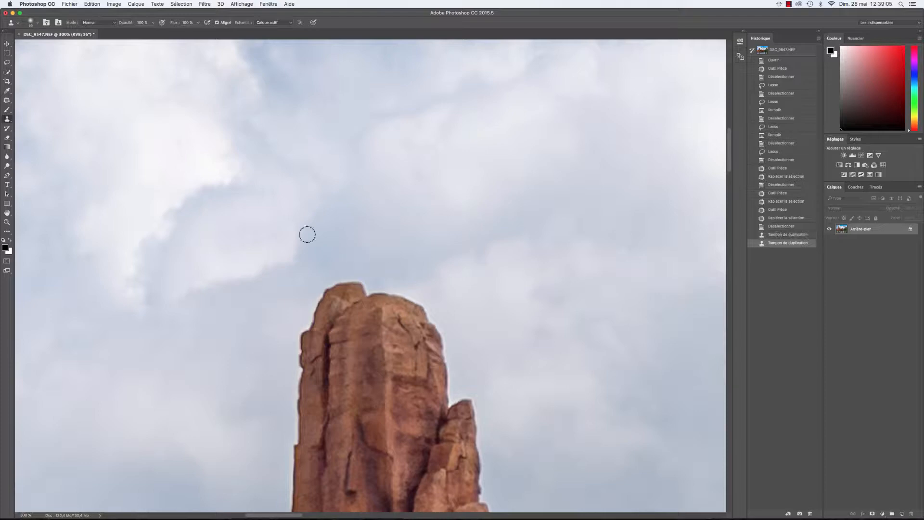
Clone out the small light fixture on the orange boulder below the wooden mine tower, above the netted dock
key("super+minus")
key("super+minus")
key("super+minus")
key("super+minus")
key("super+minus")
key("super+minus")
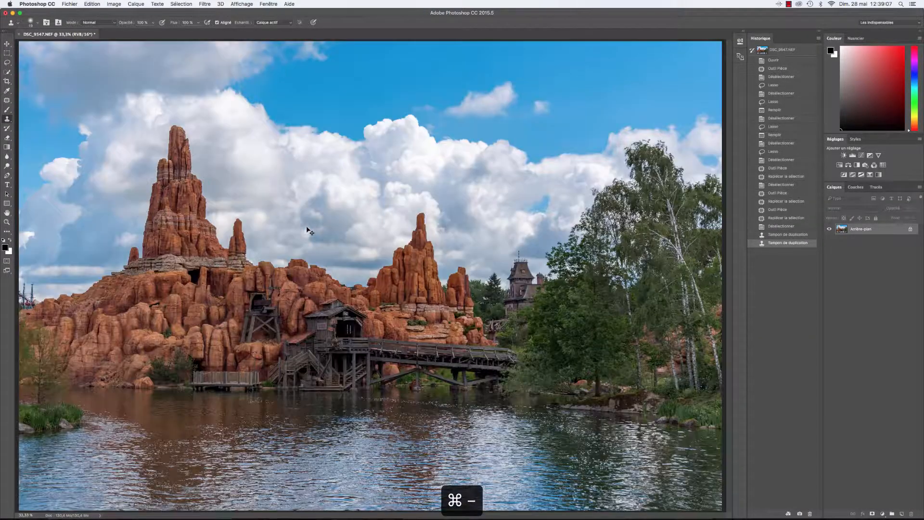
key("super+plus")
key("super+plus")
key("super+plus")
key("super+plus")
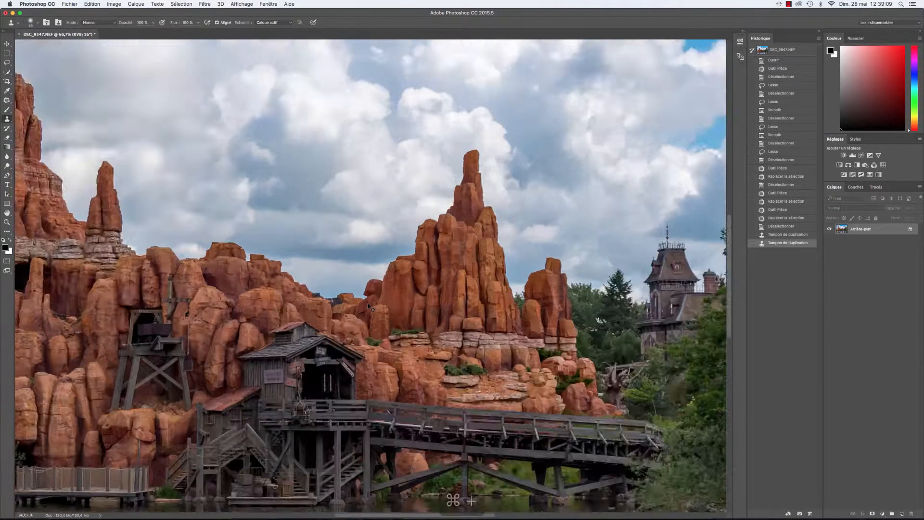
scroll(367, 304, "down", 3)
scroll(368, 303, "down", 5)
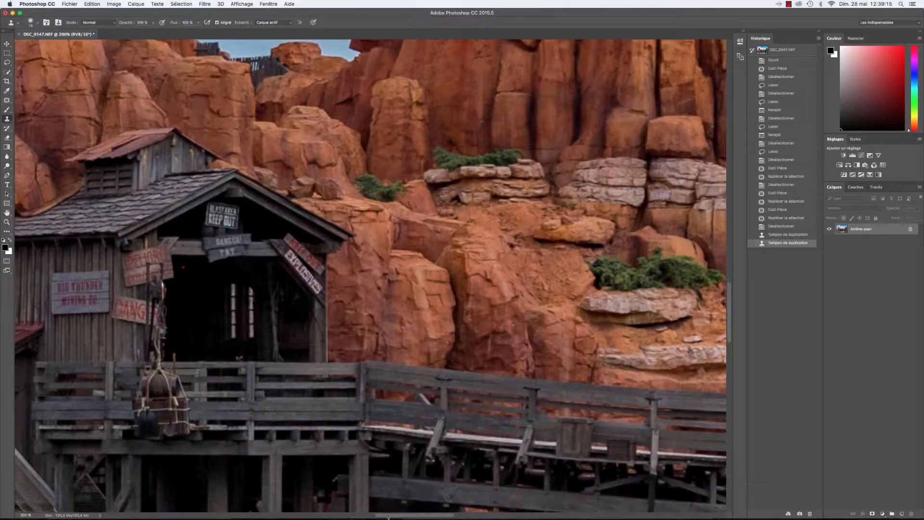
left_click_drag(435, 517, 366, 513)
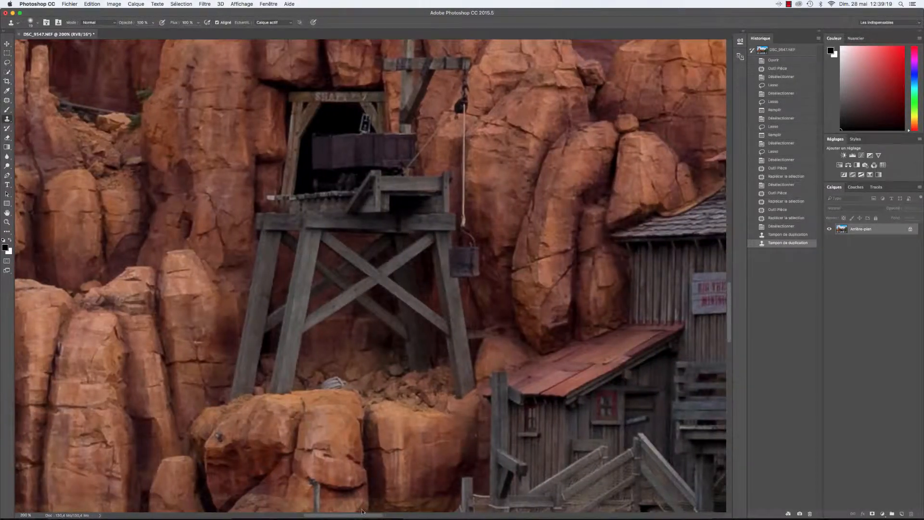
scroll(383, 375, "down", 3)
scroll(383, 375, "down", 3)
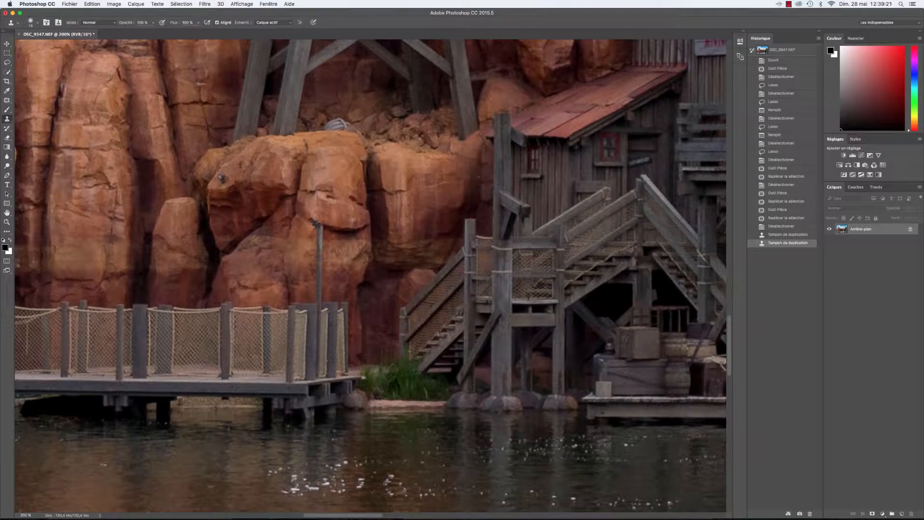
left_click_drag(236, 174, 229, 176)
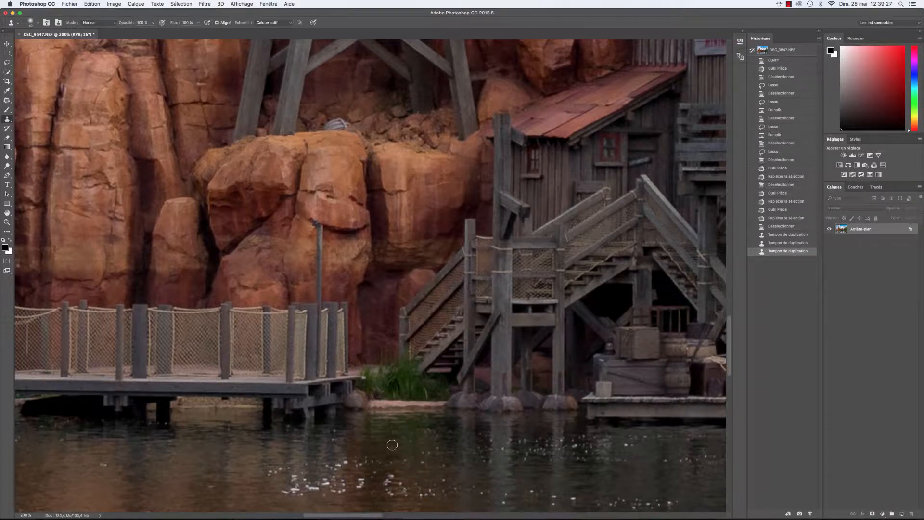
Clone out the small mark above the shoreline boulder and the dark fixture on the rock over the cave entrance
left_click_drag(366, 515, 295, 515)
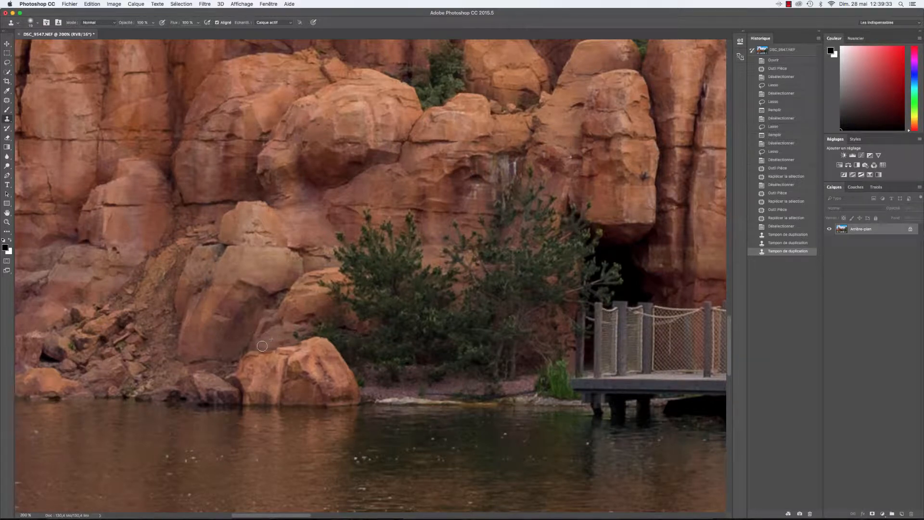
left_click(268, 346)
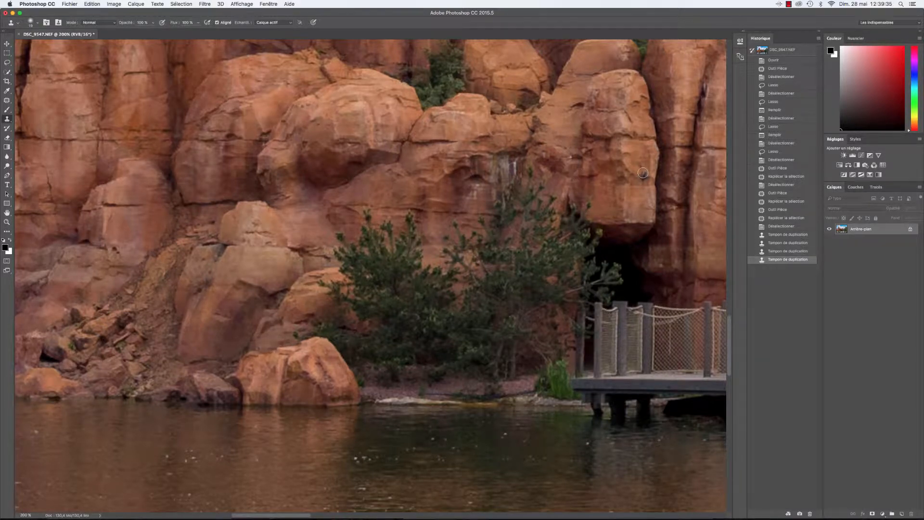
left_click_drag(644, 175, 627, 181)
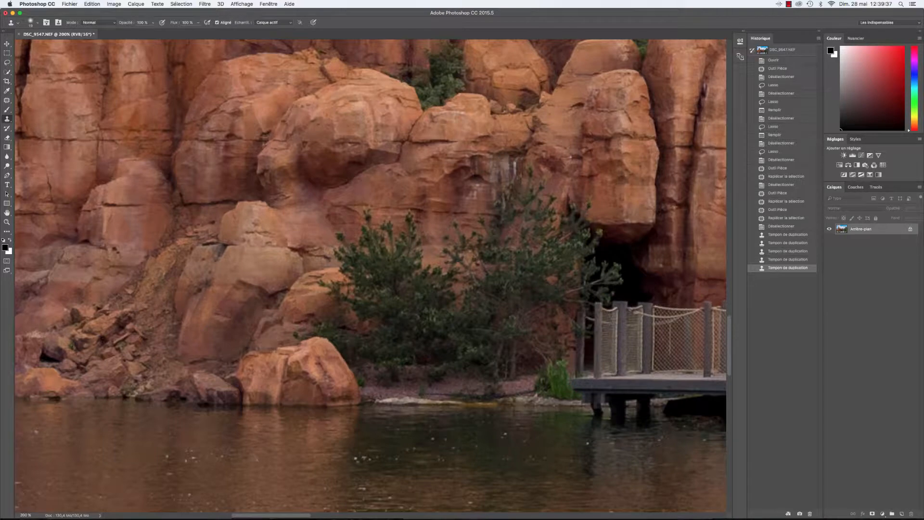
Clone over a small spot in the sky beside the manor's tower roof
left_click_drag(298, 516, 535, 509)
scroll(500, 383, "down", 3)
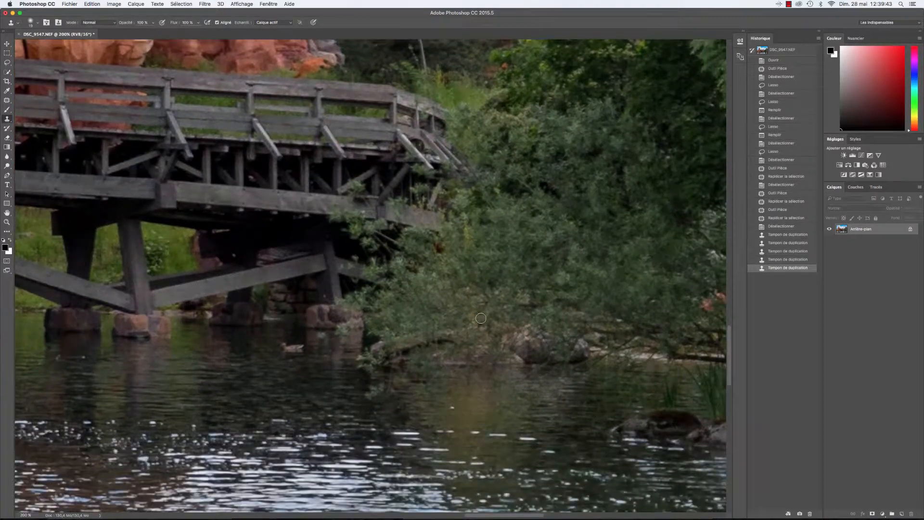
scroll(486, 336, "up", 10)
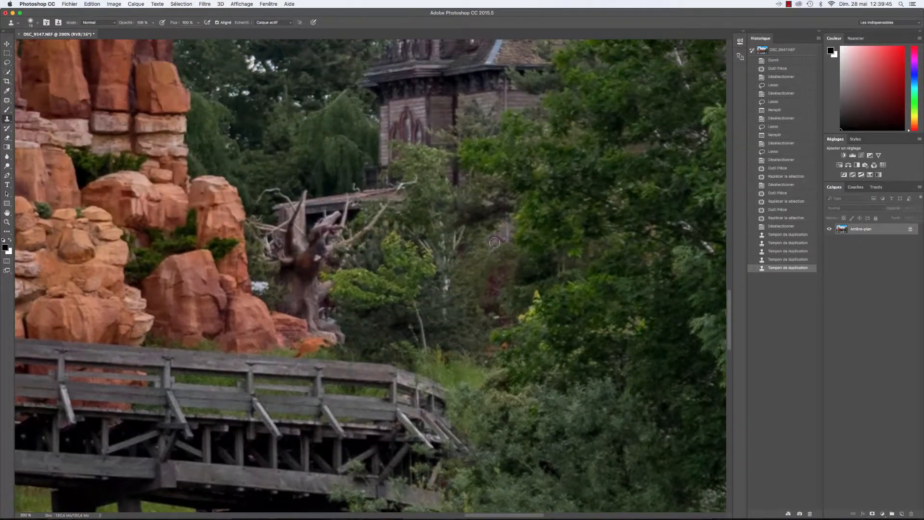
scroll(568, 315, "up", 10)
scroll(567, 315, "up", 10)
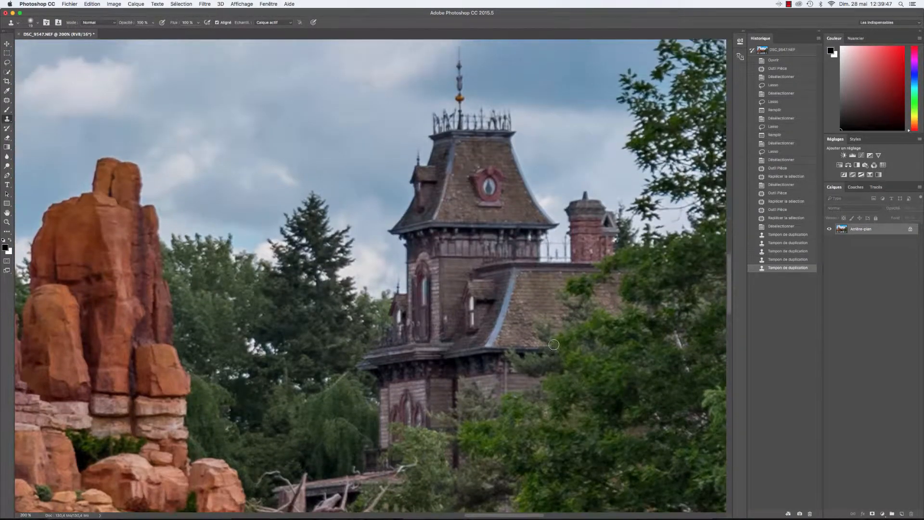
left_click(411, 153)
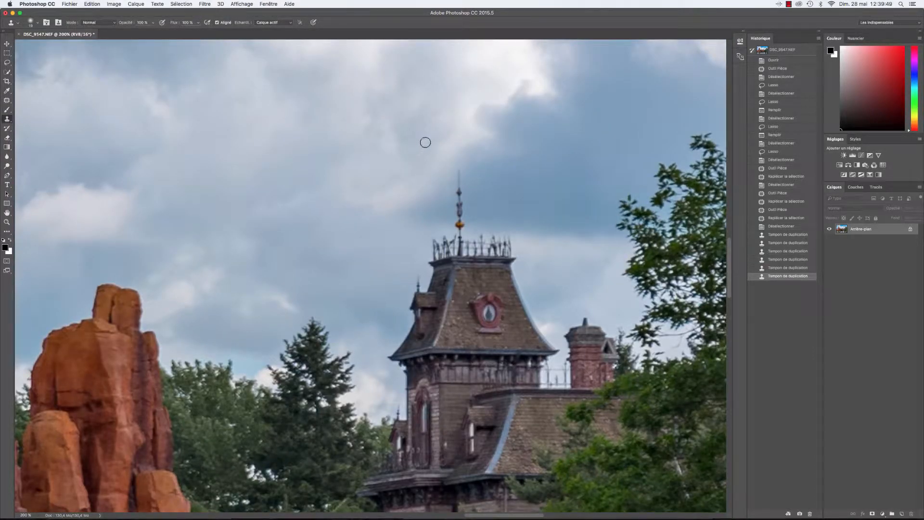
Open the Nik Collection filter Color Efex Pro 4 on the whole retouched photo
key("super+minus")
key("super+minus")
key("super+minus")
key("super+minus")
key("super+minus")
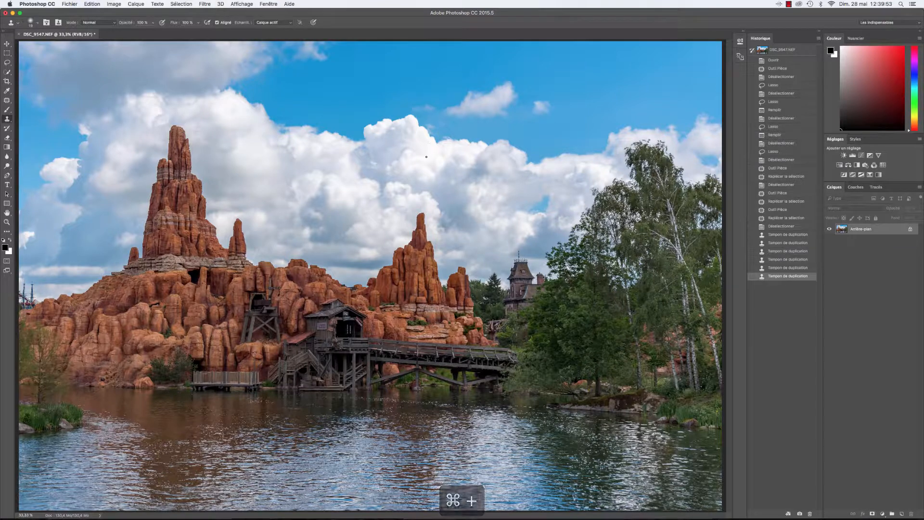
left_click(204, 4)
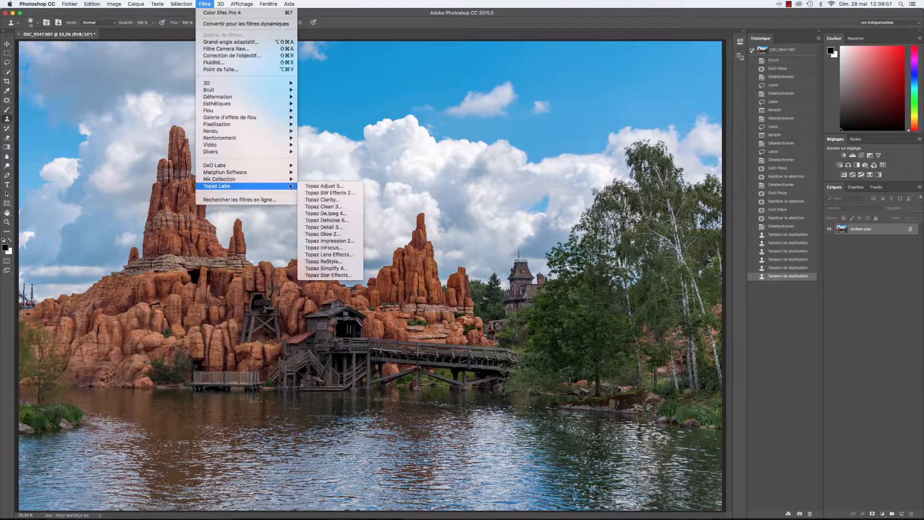
mouse_move(287, 180)
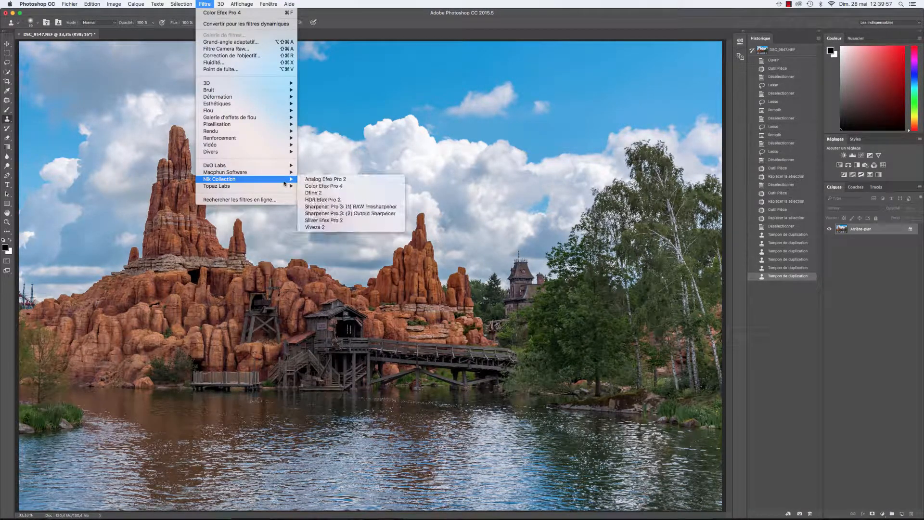
left_click(339, 192)
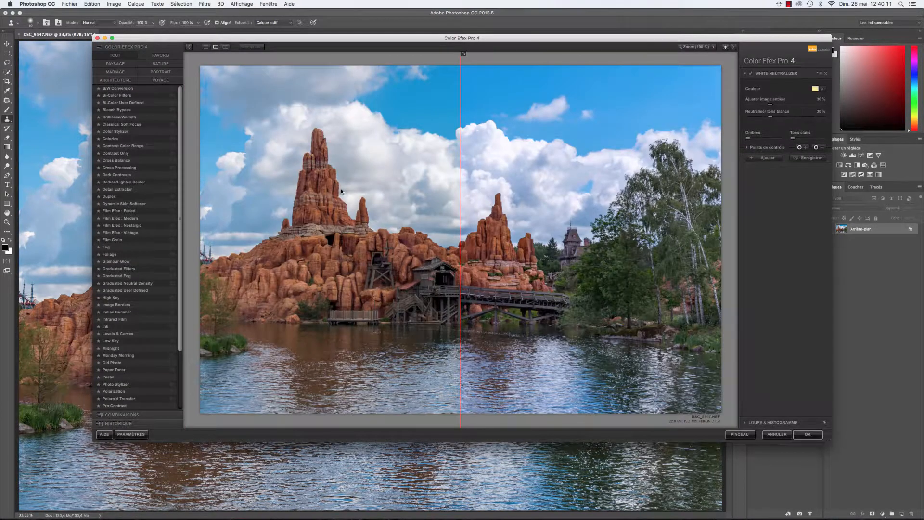
Try the Detail Extractor filter and compare it with the original in split preview, in full view and at 100 % zoom
left_click(117, 189)
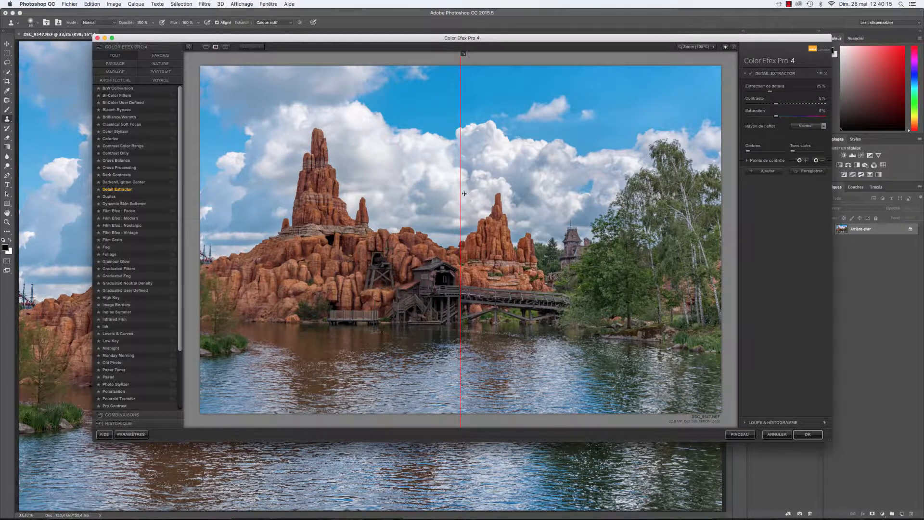
left_click_drag(461, 192, 255, 192)
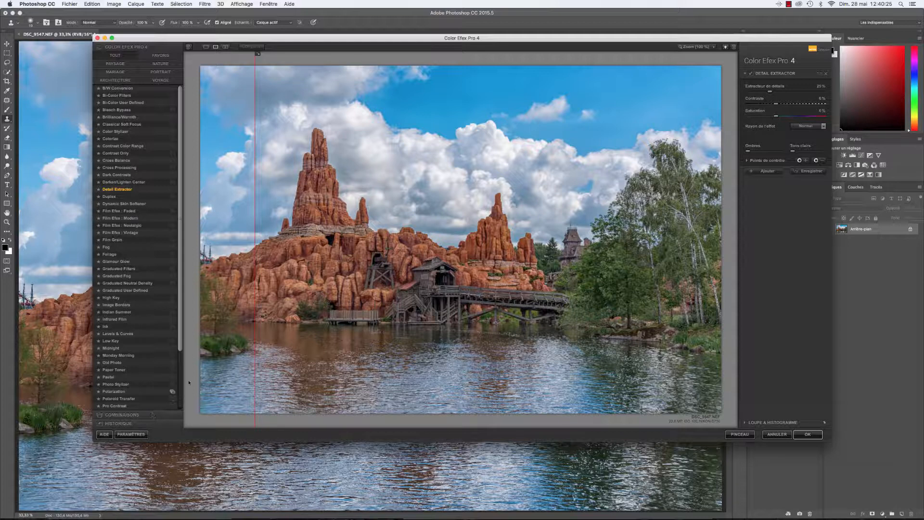
left_click_drag(255, 258, 466, 291)
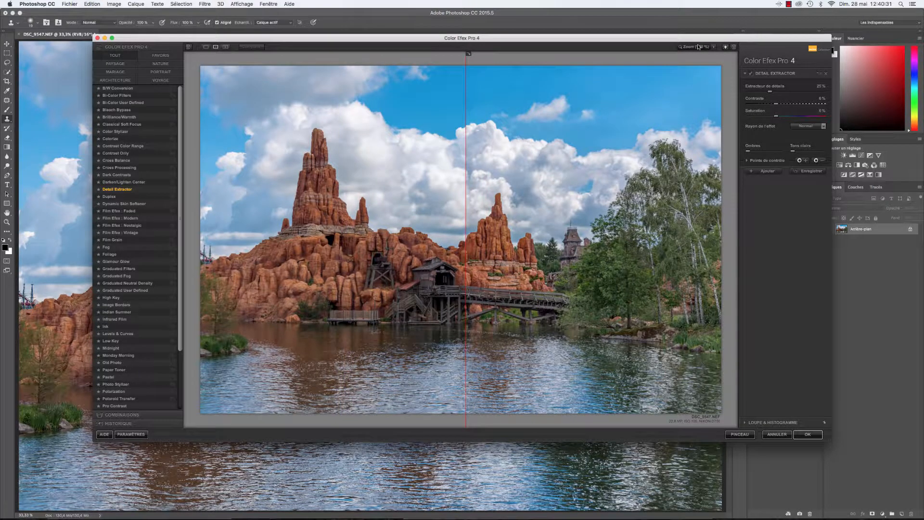
left_click(681, 46)
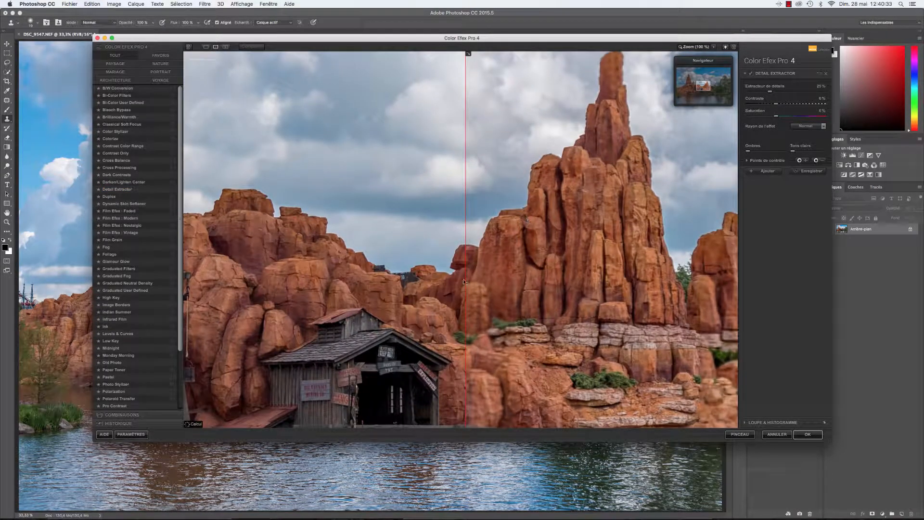
left_click_drag(465, 280, 504, 303)
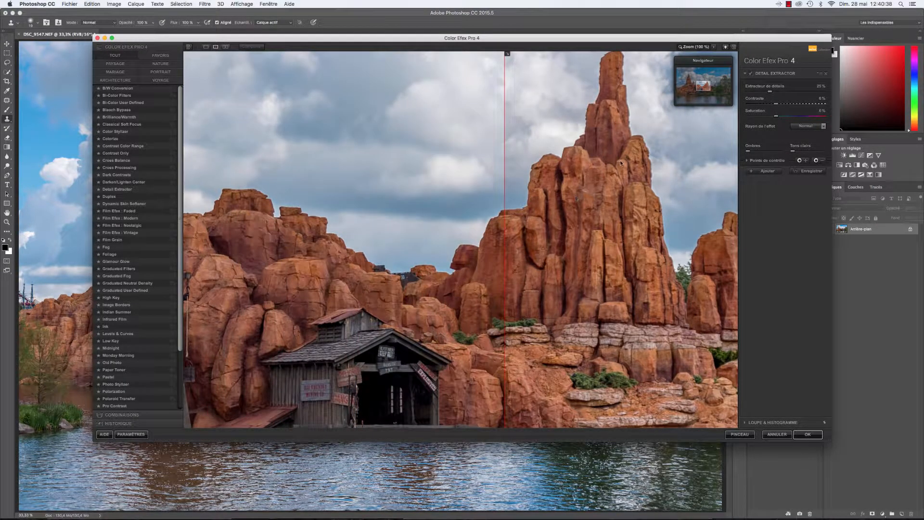
left_click(708, 54)
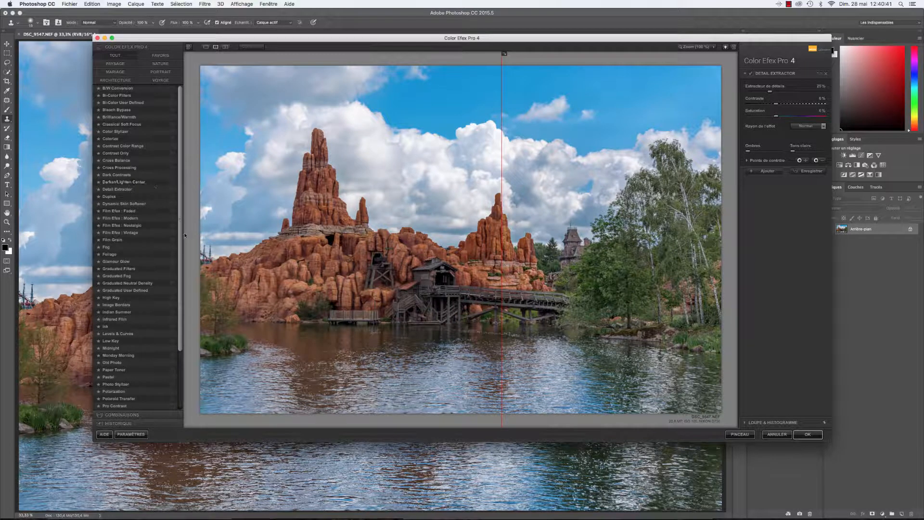
Apply the White Neutralizer filter with whole-image adjustment (Ajuster image entière) at 27 %, checking it against the original in the split preview
scroll(182, 234, "down", 5)
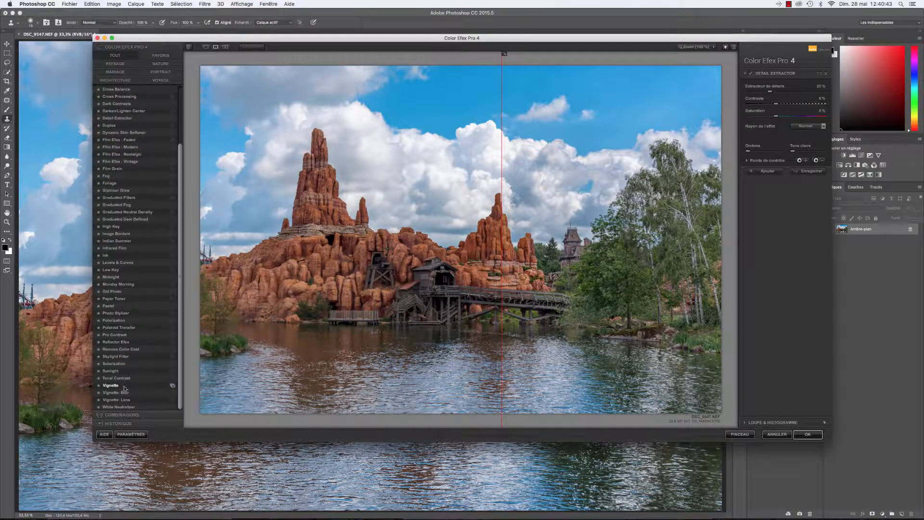
left_click(119, 407)
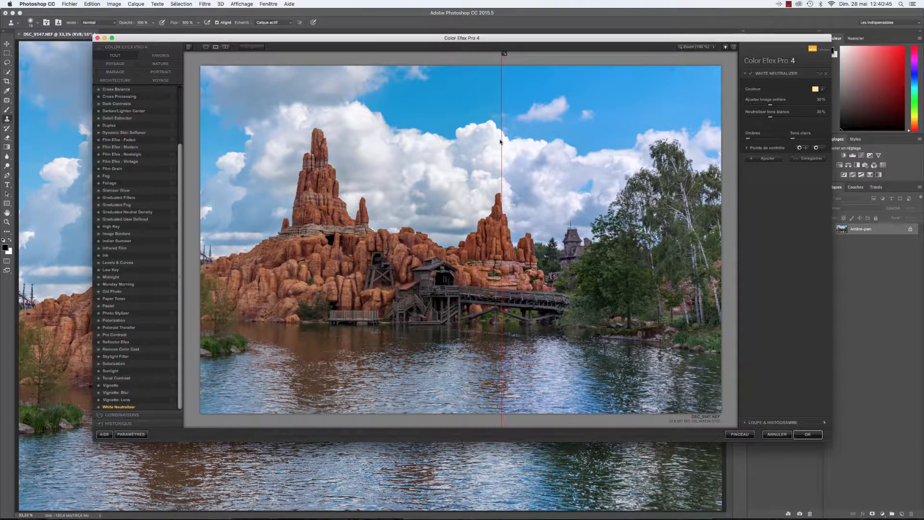
left_click_drag(500, 140, 417, 174)
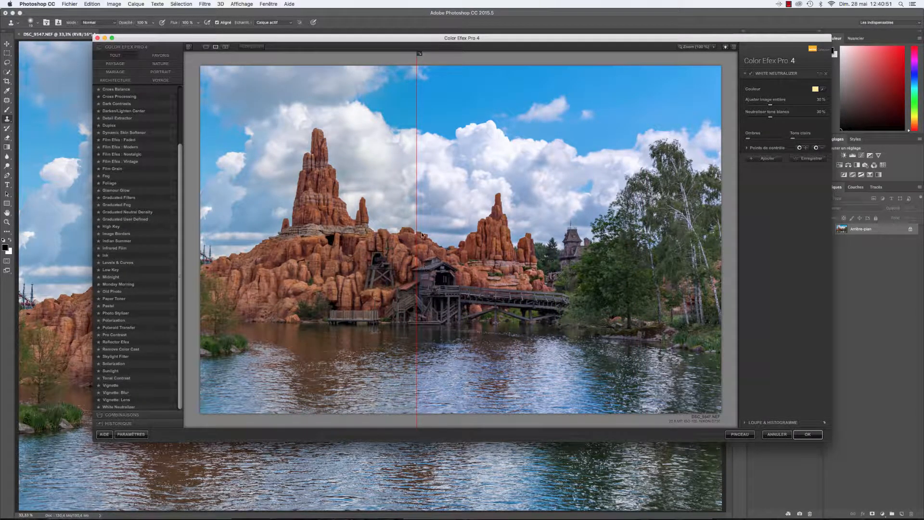
left_click_drag(416, 222, 475, 243)
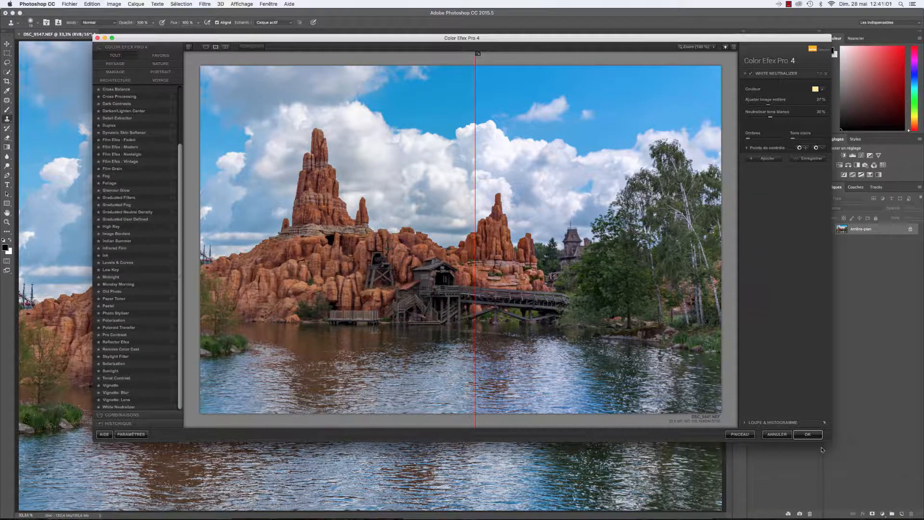
left_click(812, 435)
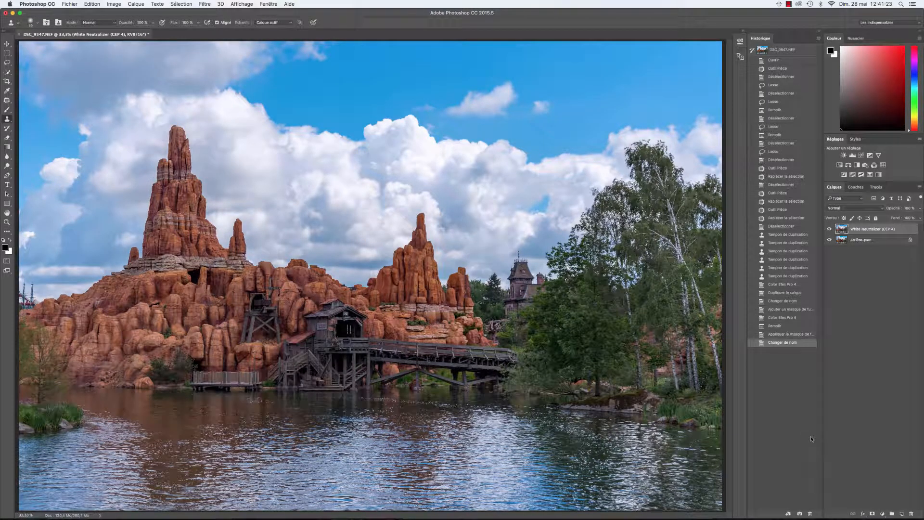
Compare the photo with and without the White Neutralizer layer at a reduced zoom
key("super+minus")
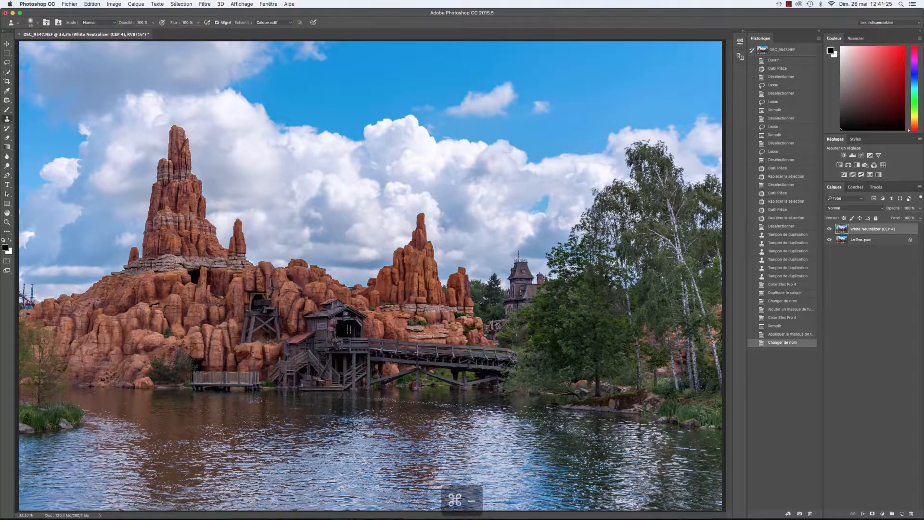
left_click(828, 231)
left_click(828, 231)
left_click(828, 231)
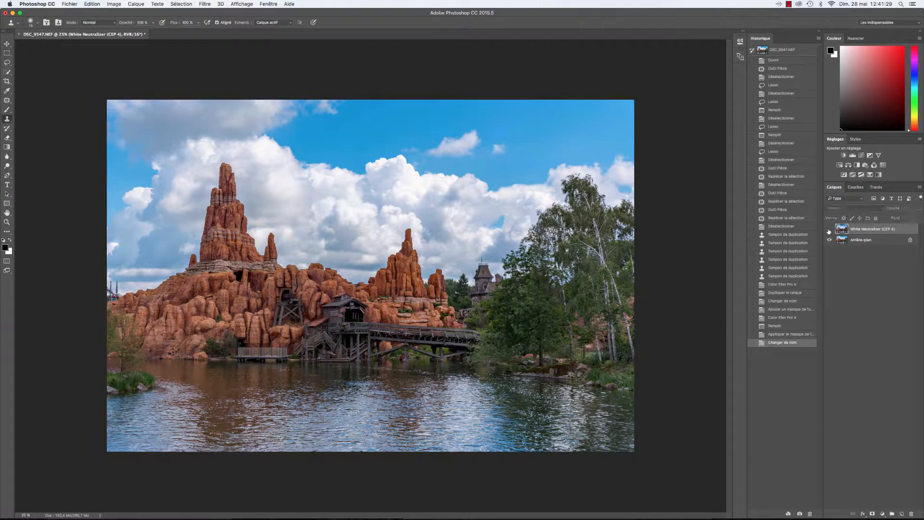
left_click(829, 231)
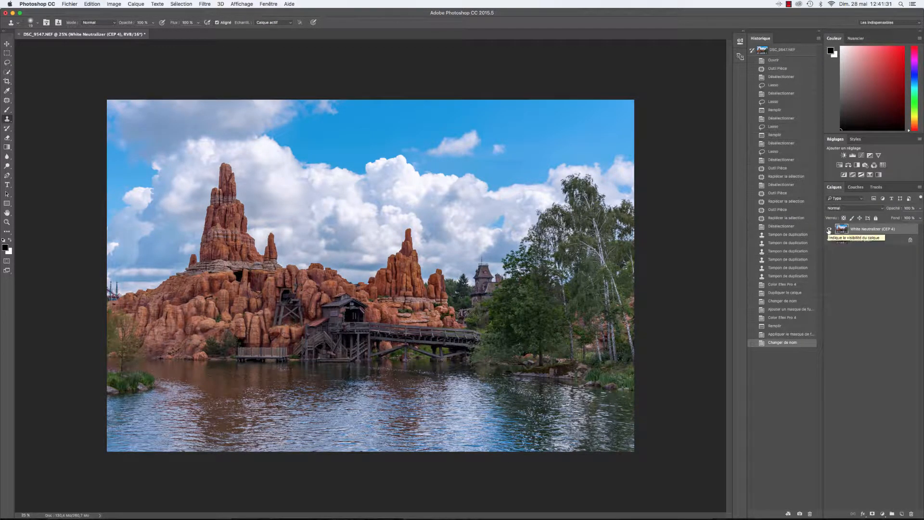
Try a lower opacity on the White Neutralizer layer
left_click(918, 209)
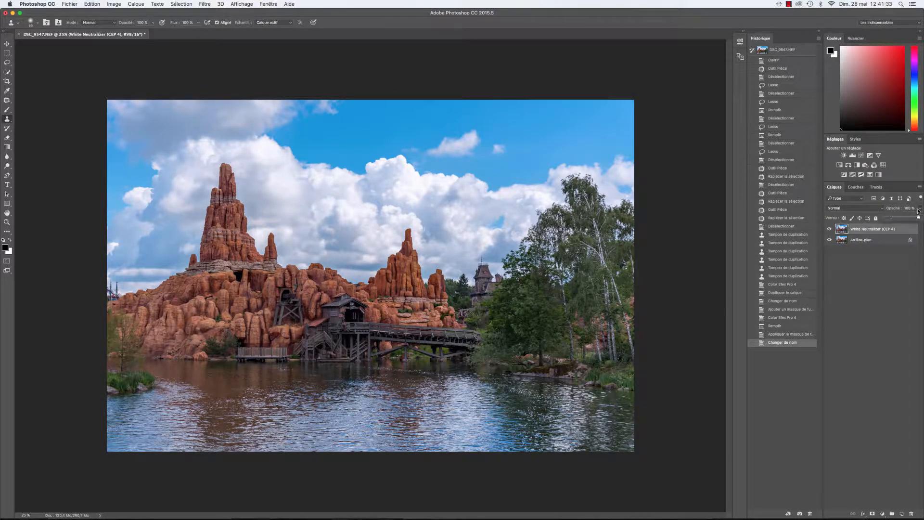
left_click_drag(902, 220, 902, 220)
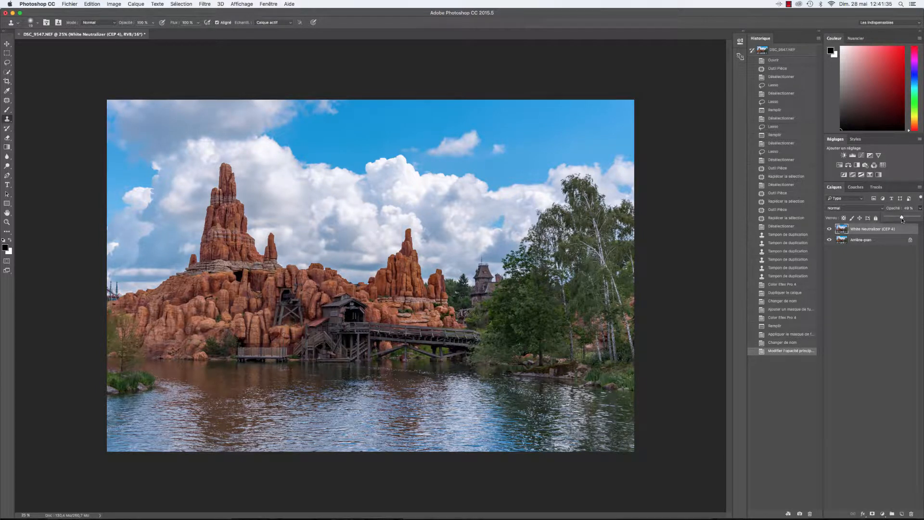
left_click(907, 267)
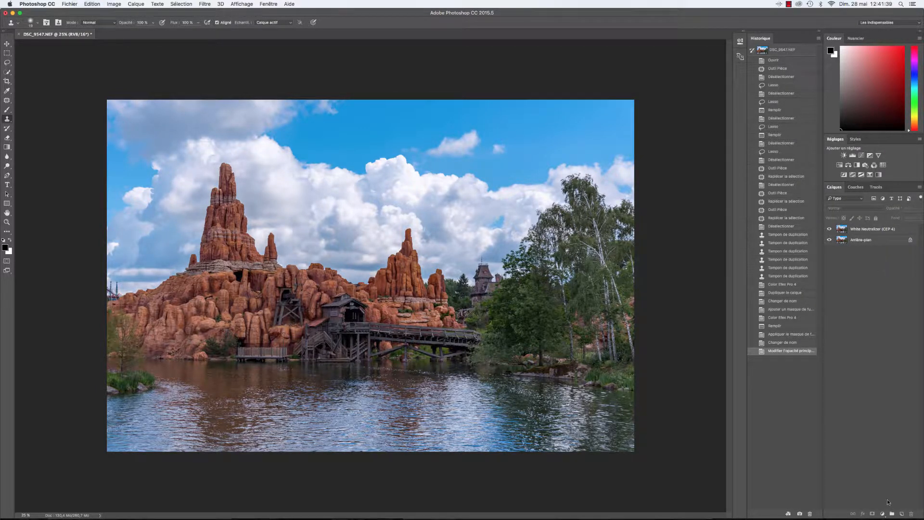
Add a layer mask to the White Neutralizer layer and brush black over its lower part while viewing the mask alone
left_click(898, 231)
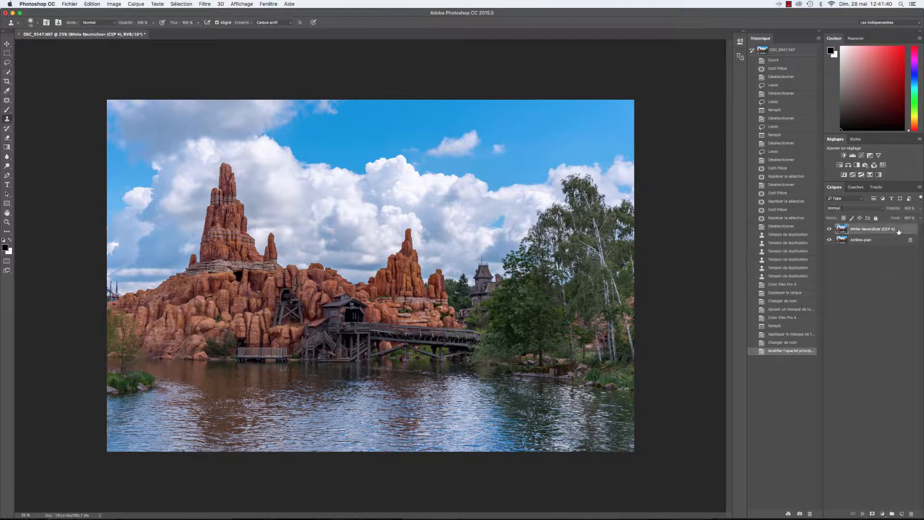
left_click(871, 514)
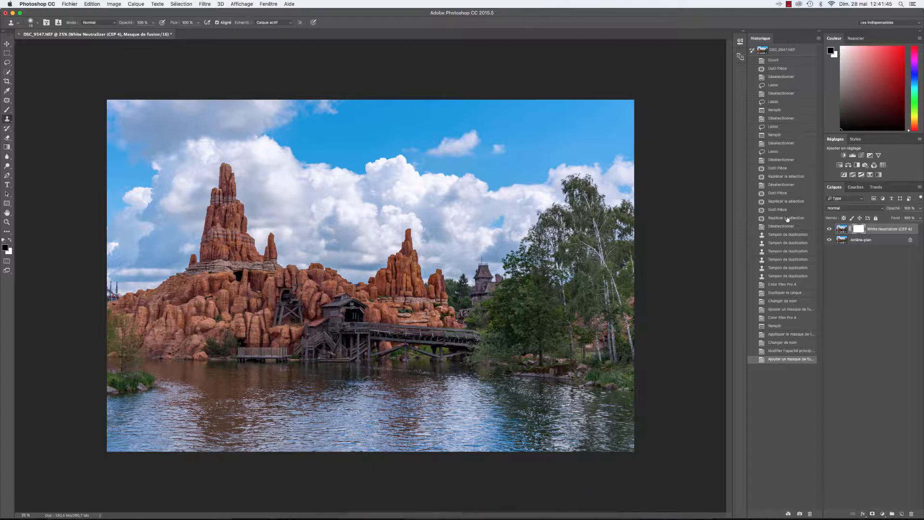
left_click(8, 111)
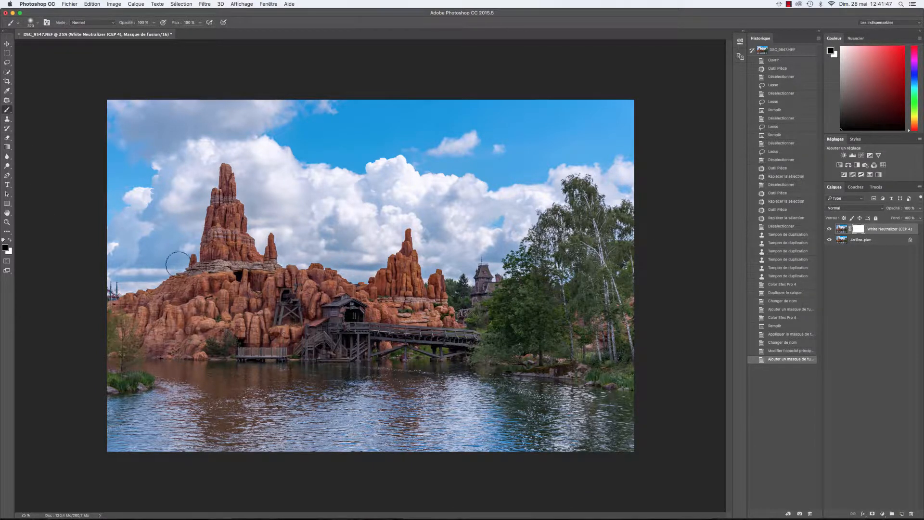
left_click(859, 229, "alt")
mouse_move(371, 383)
left_mouse_down()
mouse_move(140, 433)
mouse_move(318, 446)
mouse_move(385, 428)
mouse_move(595, 440)
left_mouse_up()
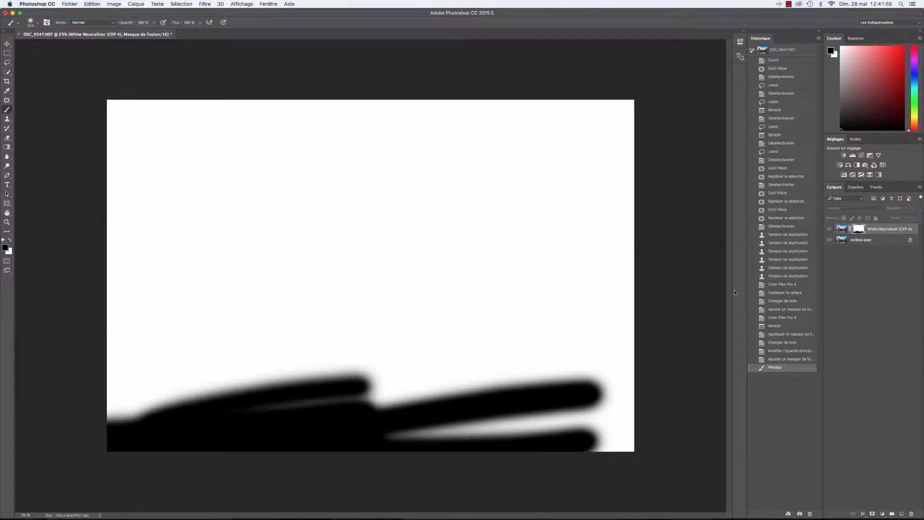
left_click(858, 229, "alt")
Undo the stray brush stroke and mask the effect out of the whole lake with a soft 2245 px black brush
mouse_move(441, 388)
left_mouse_down()
mouse_move(365, 380)
mouse_move(424, 368)
left_mouse_up()
key("super+z")
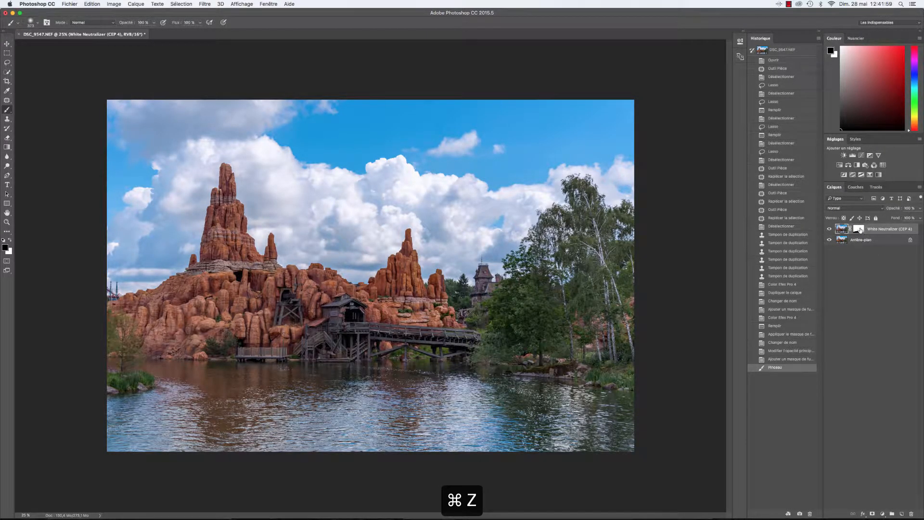
left_click(859, 229)
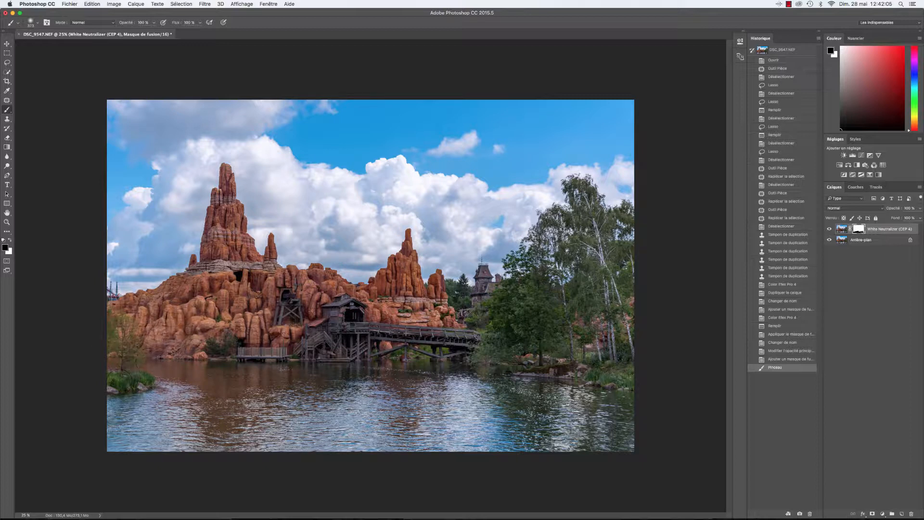
left_click_drag(154, 416, 190, 375)
right_click(220, 358)
left_click_drag(304, 376, 309, 375)
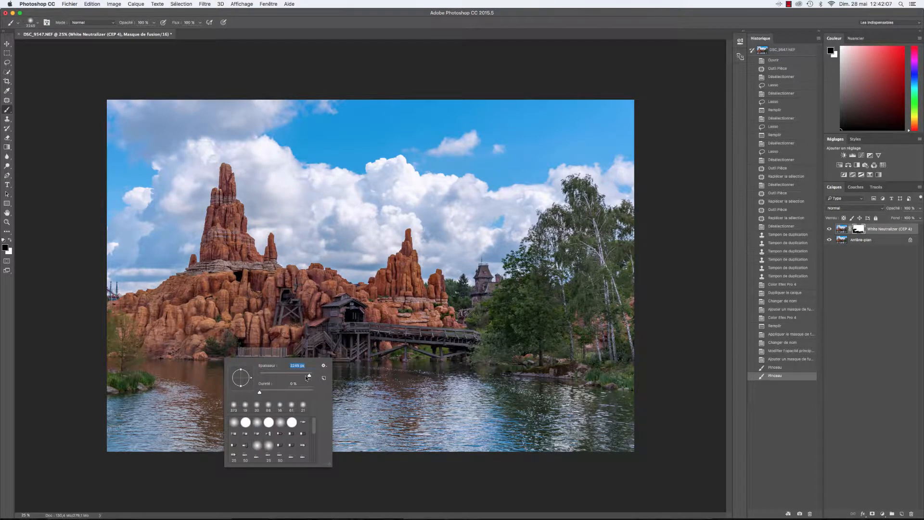
mouse_move(150, 409)
left_mouse_down()
mouse_move(179, 401)
mouse_move(286, 412)
mouse_move(331, 386)
mouse_move(372, 399)
mouse_move(591, 399)
mouse_move(610, 417)
mouse_move(449, 392)
left_mouse_up()
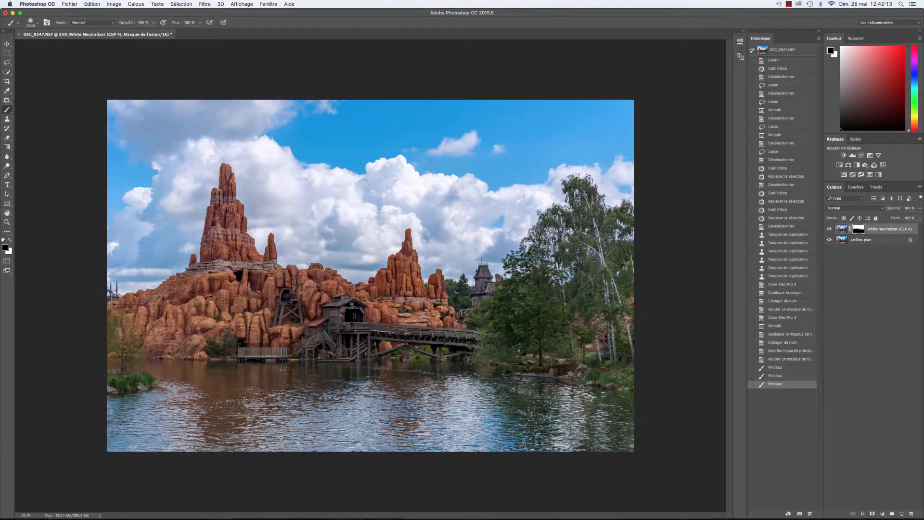
Mask the effect out of the tall rock spire and its base with a 142 px soft black brush, working zoomed in
right_click(496, 348)
left_click_drag(572, 361, 560, 364)
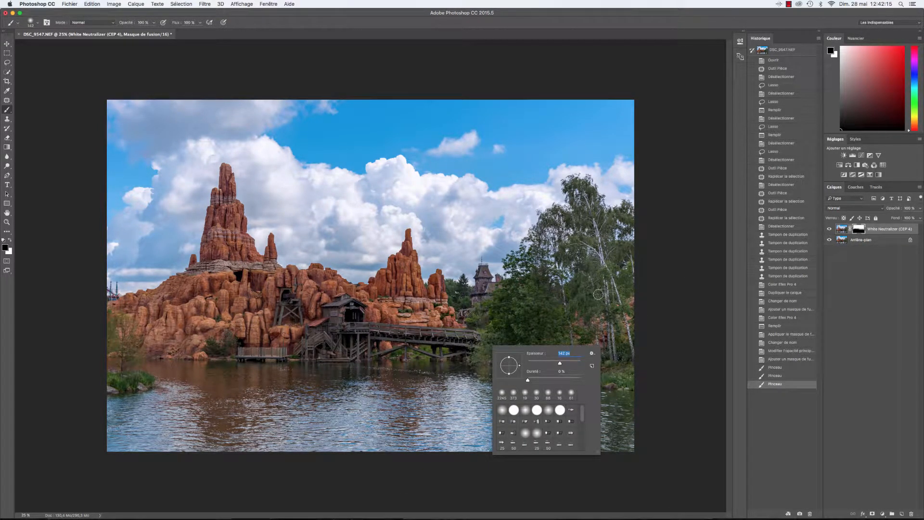
left_click(226, 169)
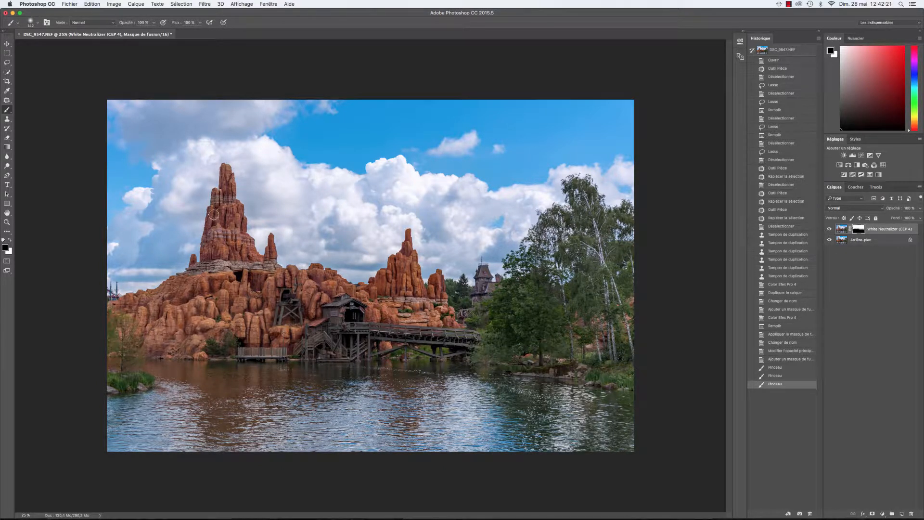
left_click(244, 243)
key("super+plus")
key("super+plus")
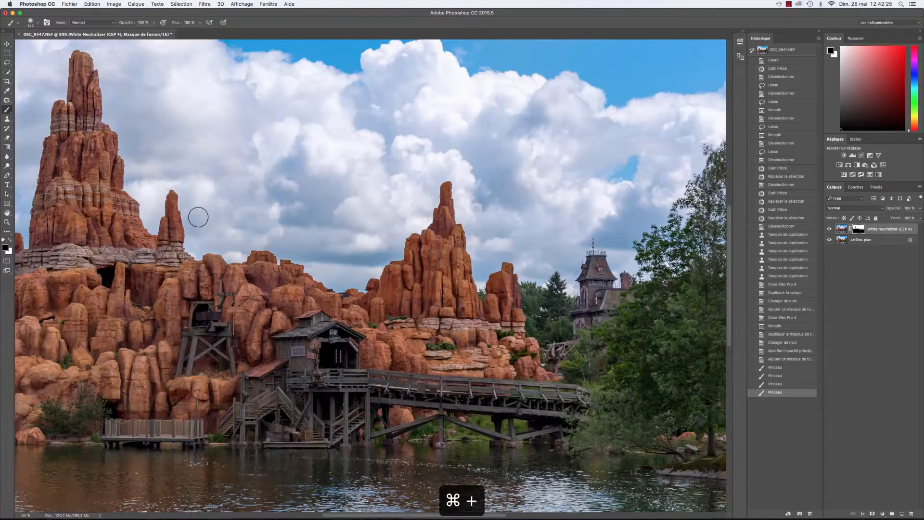
key("super+plus")
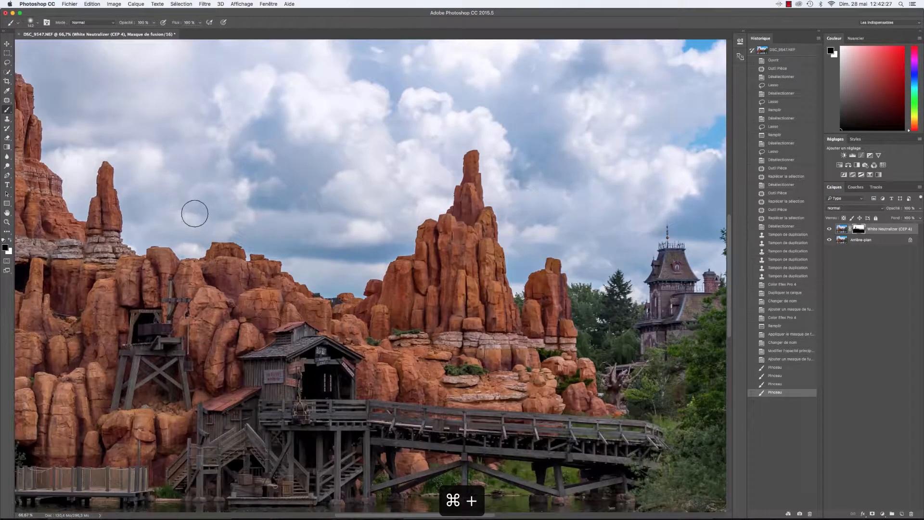
scroll(360, 502, "left", 10)
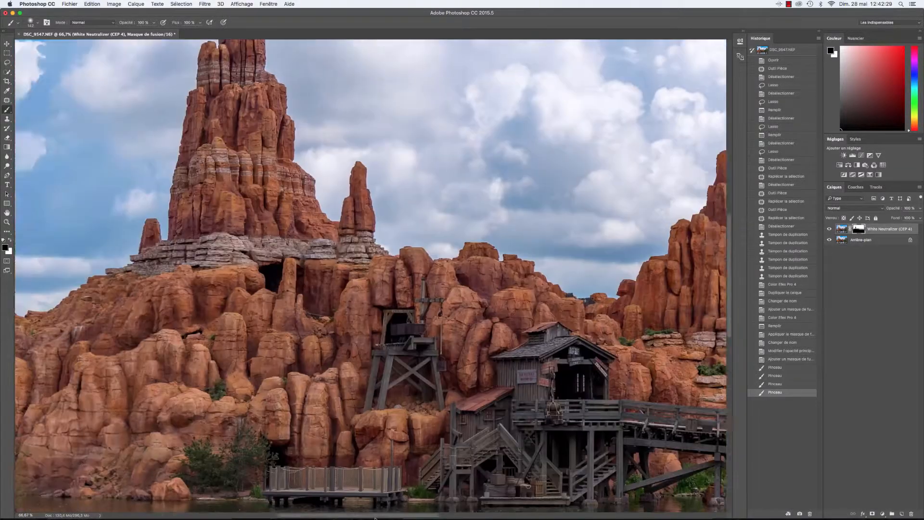
key("super+z")
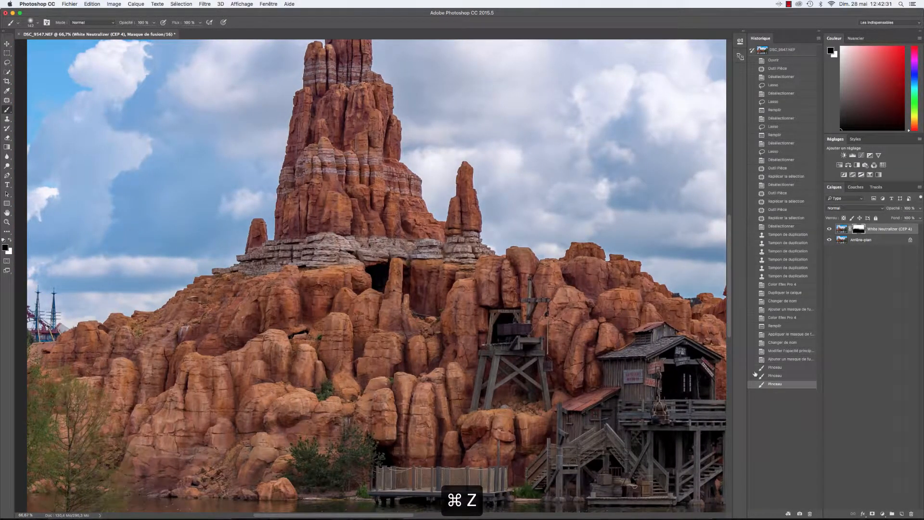
scroll(441, 215, "up", 5)
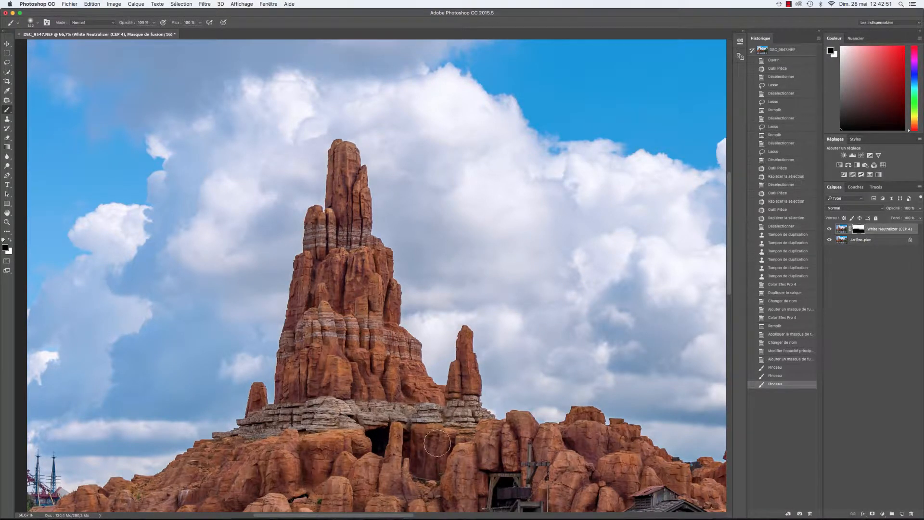
left_click_drag(437, 442, 388, 502)
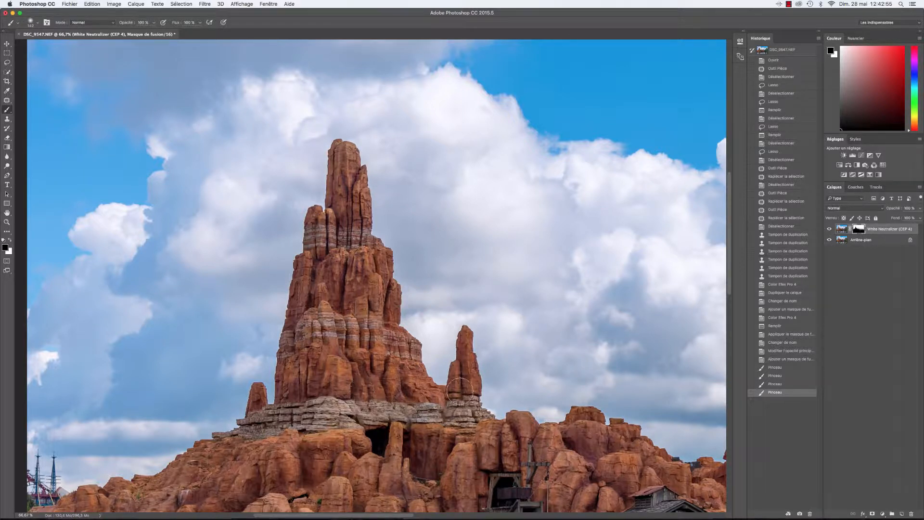
Continue masking over the low central rocks, using a soft brush of about 89 px for the narrow second spire and adjoining pinnacle
left_click_drag(304, 515, 358, 514)
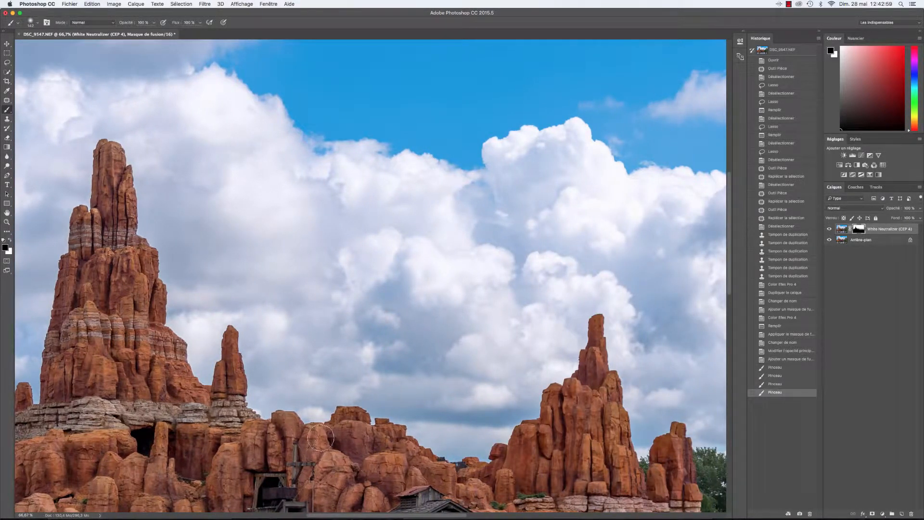
left_click_drag(383, 441, 388, 450)
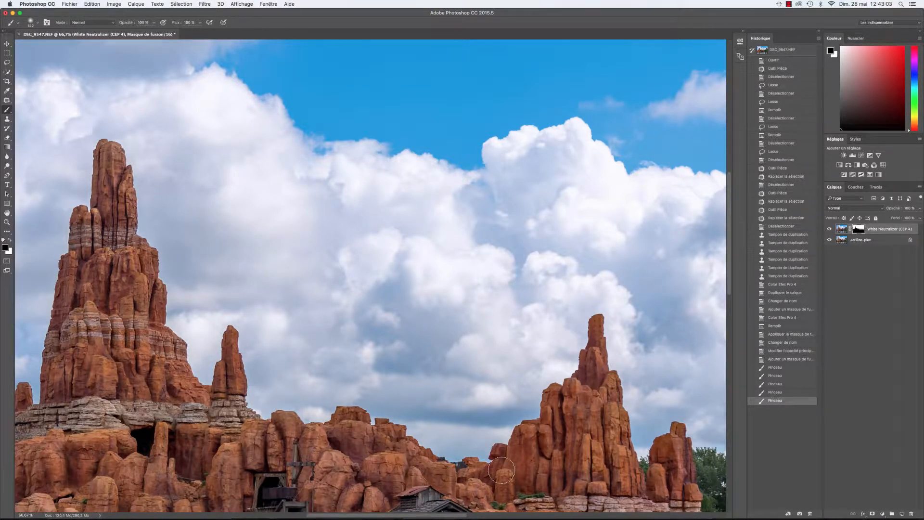
left_click_drag(583, 385, 594, 343)
right_click(595, 344)
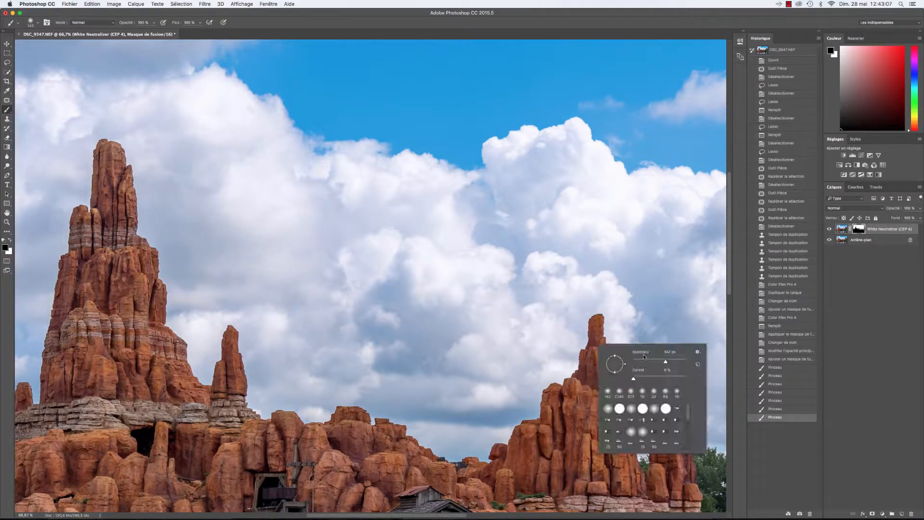
left_click_drag(658, 361, 657, 361)
left_click(596, 323)
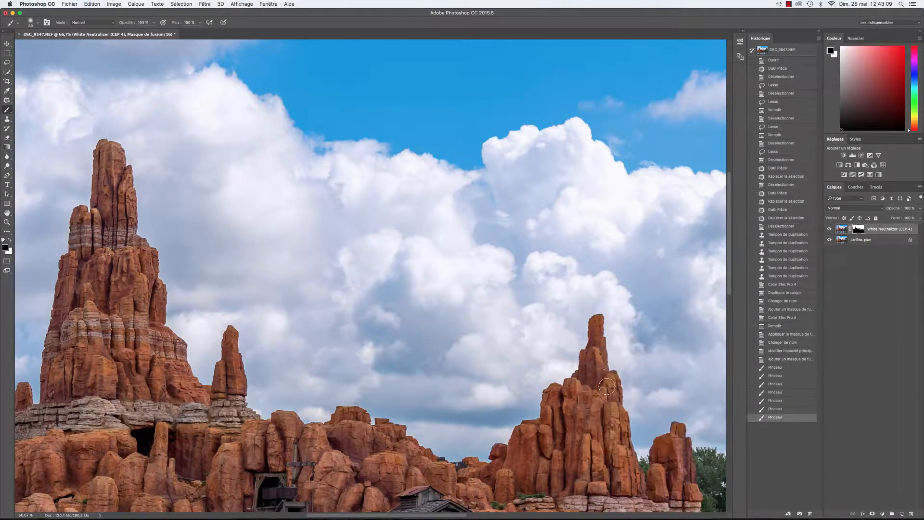
mouse_move(609, 390)
left_mouse_down()
mouse_move(627, 479)
mouse_move(652, 494)
mouse_move(677, 445)
mouse_move(695, 477)
mouse_move(691, 493)
mouse_move(669, 446)
left_mouse_up()
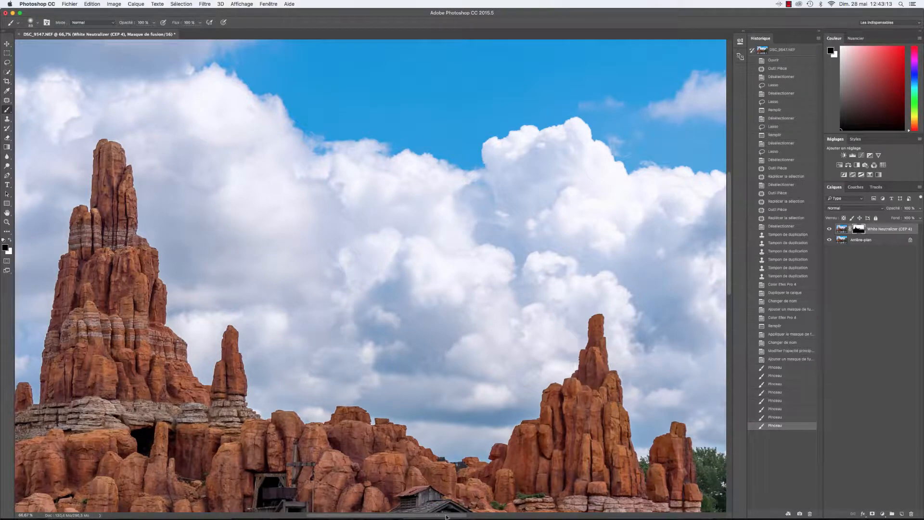
mouse_move(446, 516)
left_mouse_down()
mouse_move(499, 517)
mouse_move(513, 502)
left_mouse_up()
right_click(628, 372)
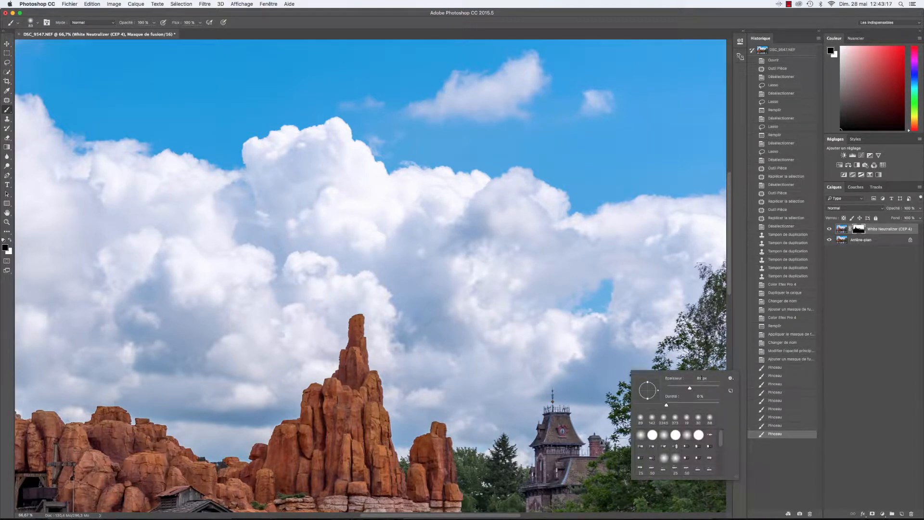
left_click_drag(693, 388, 691, 389)
key("Escape")
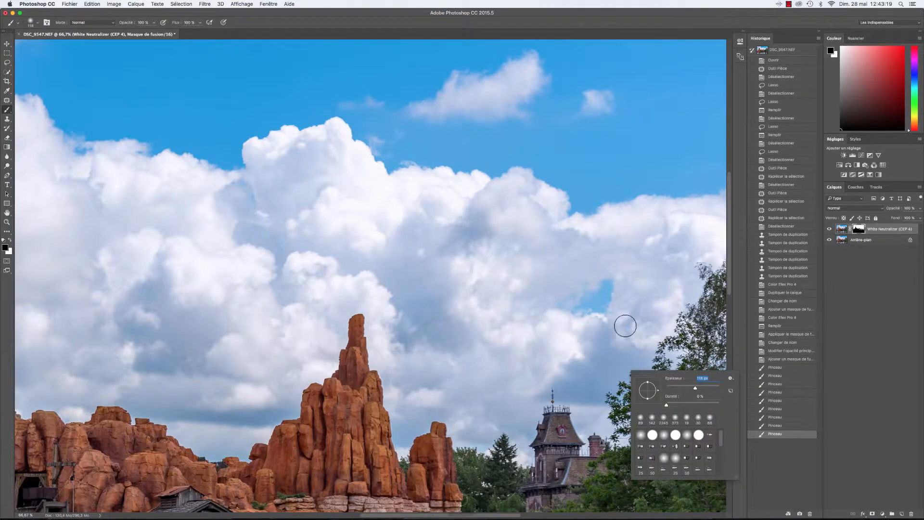
key("super+minus")
key("super+minus")
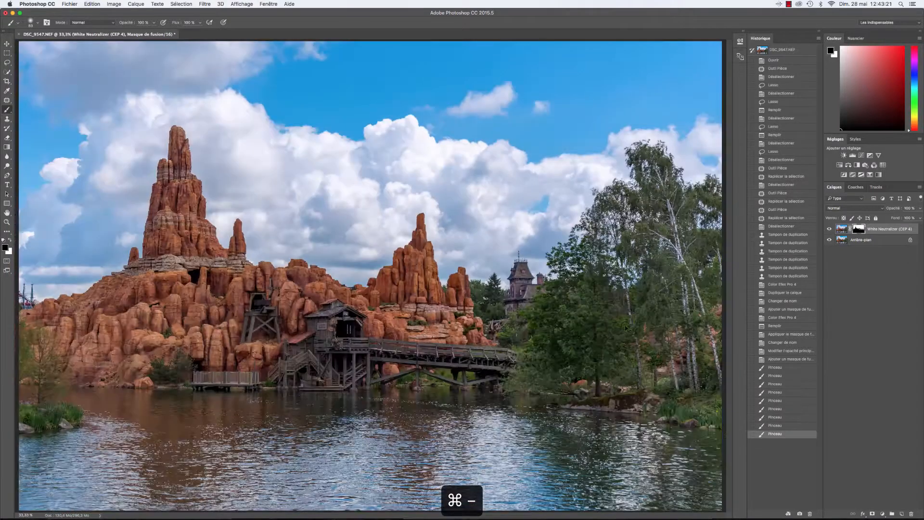
Mask the White Neutralizer effect out of the mansion and the lakeside trees with progressively larger soft black brushes
right_click(627, 316)
left_click_drag(687, 331, 696, 331)
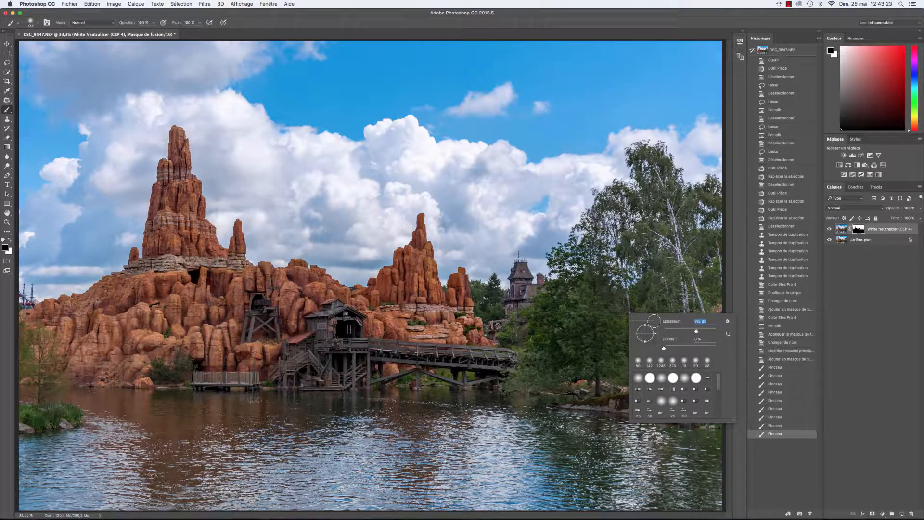
left_click_drag(598, 312, 594, 314)
right_click(594, 314)
left_click_drag(664, 329, 675, 329)
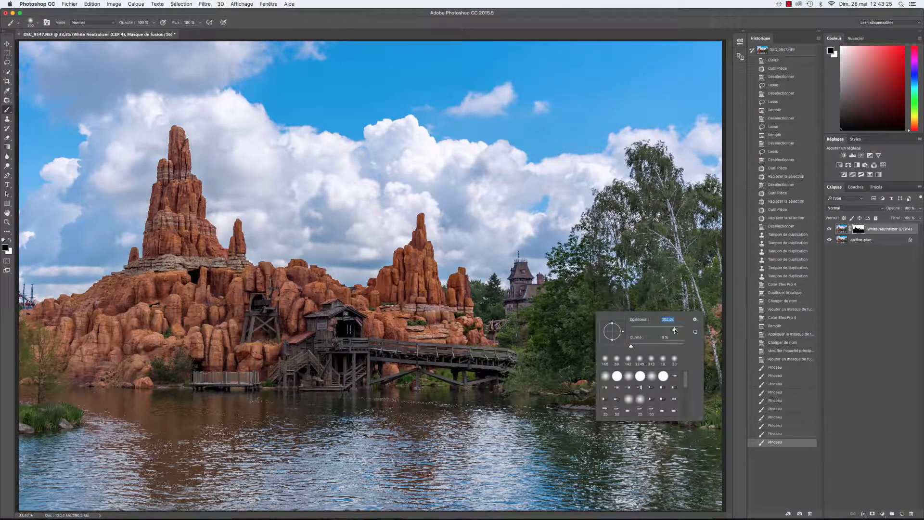
left_click(669, 277)
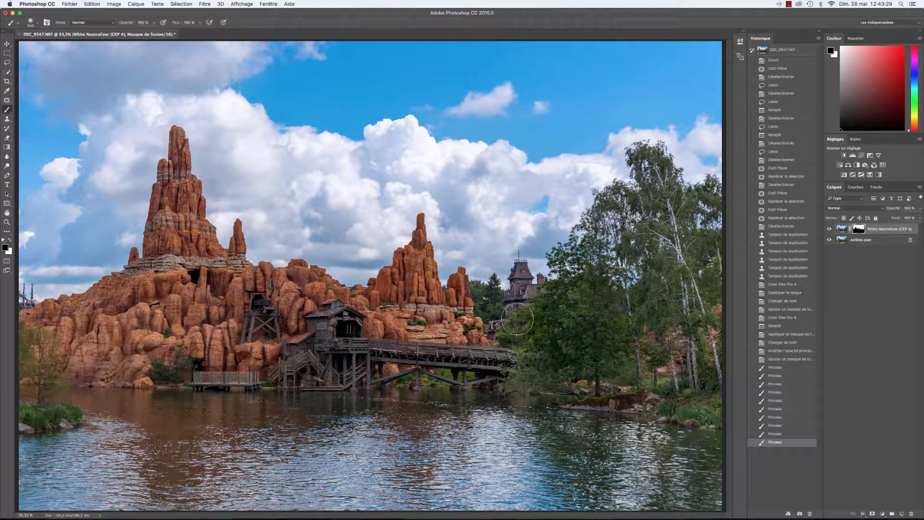
left_click_drag(634, 388, 646, 385)
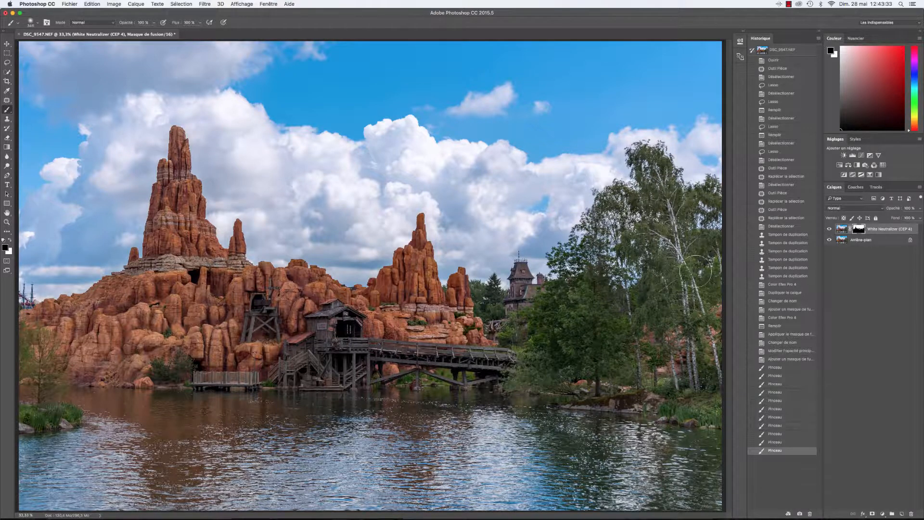
left_click_drag(699, 271, 703, 267)
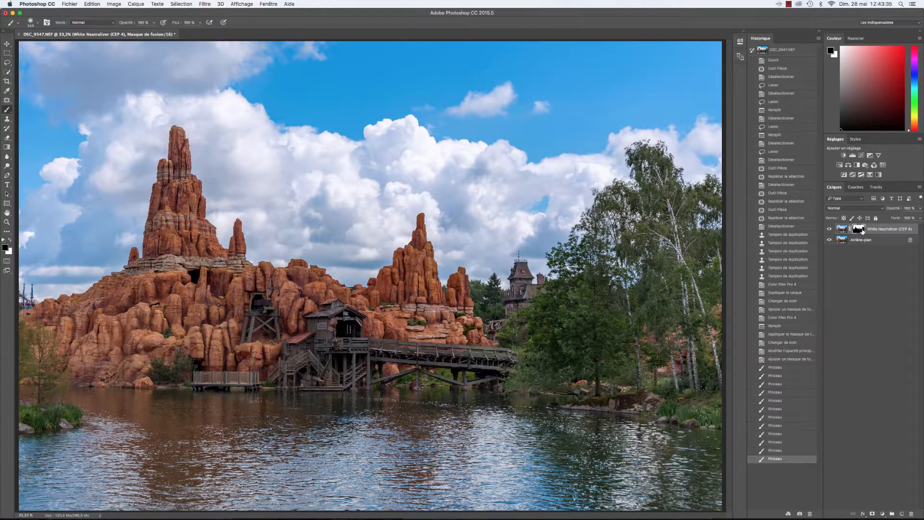
Display the White Neutralizer mask alone, paint its remaining grey gaps in the dark area black, and return to the image
left_click(862, 231, "alt")
mouse_move(467, 313)
left_mouse_down()
mouse_move(481, 319)
mouse_move(462, 334)
mouse_move(396, 298)
mouse_move(418, 269)
mouse_move(433, 274)
mouse_move(332, 308)
mouse_move(284, 284)
mouse_move(361, 301)
mouse_move(188, 231)
mouse_move(195, 276)
left_mouse_up()
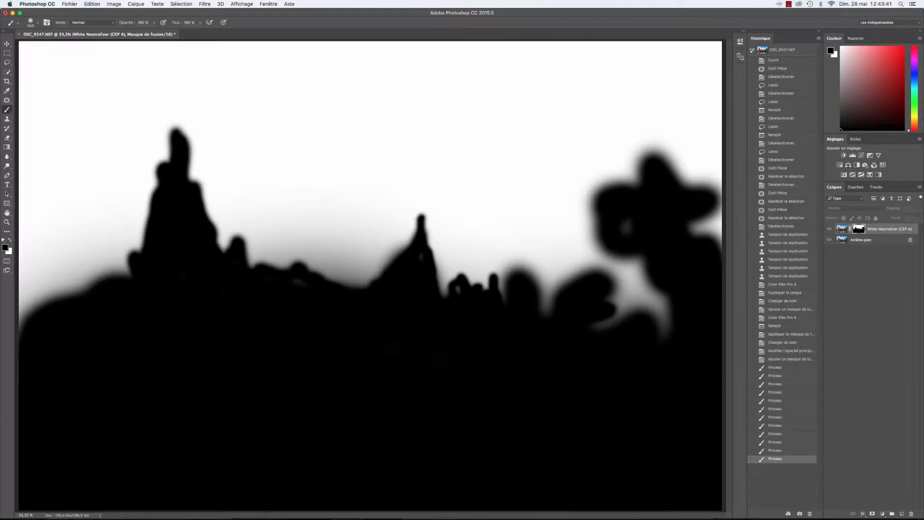
mouse_move(428, 357)
left_mouse_down()
mouse_move(692, 333)
mouse_move(698, 293)
left_mouse_up()
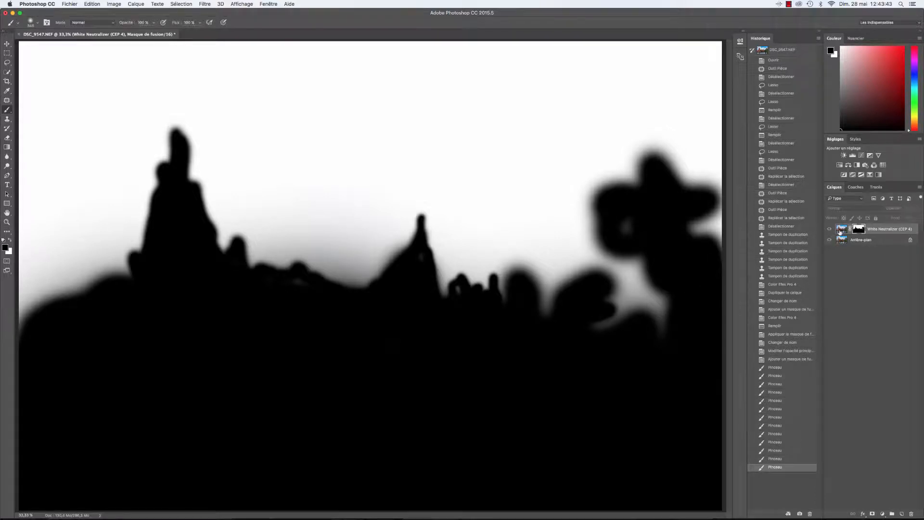
left_click(839, 232)
Compare the photo with and without the White Neutralizer layer, and check it at a reduced zoom
left_click(830, 229)
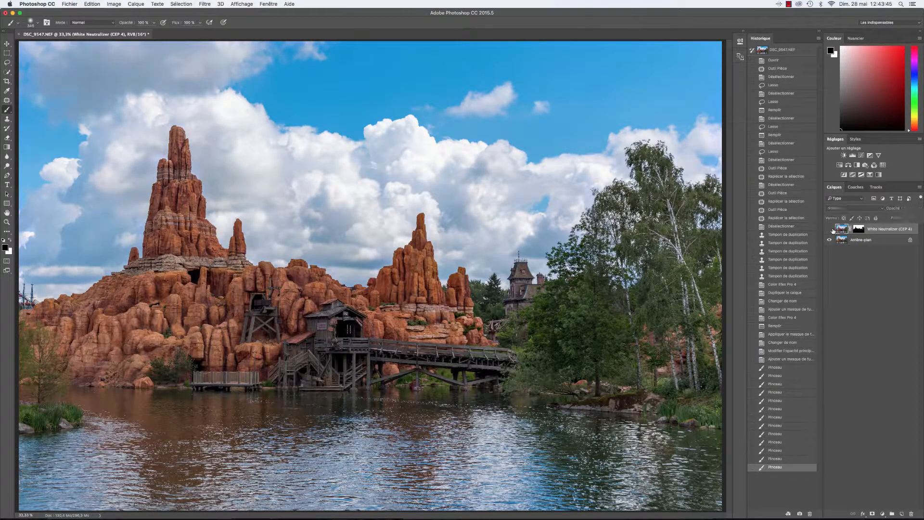
left_click(829, 229)
left_click(829, 229)
left_click(829, 229)
left_click(829, 229)
left_click(829, 230)
left_click(829, 230)
left_click(830, 229)
key("super+minus")
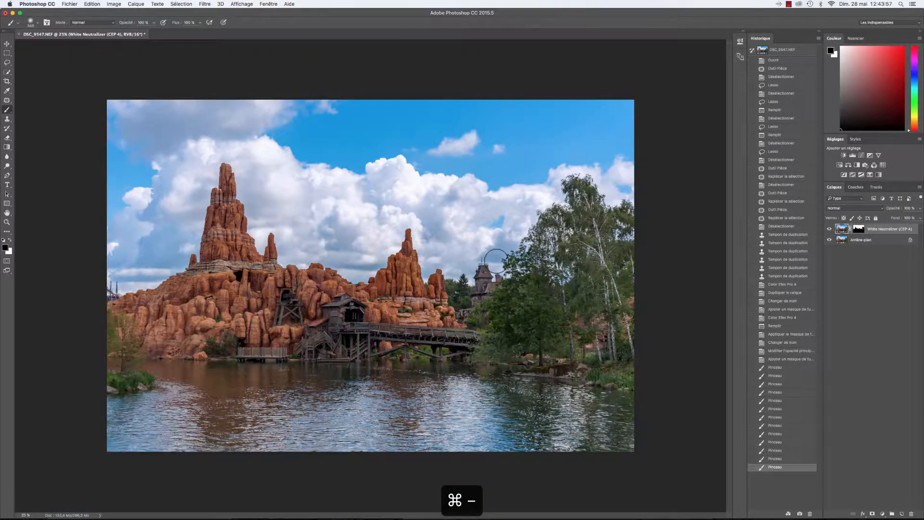
key("super+plus")
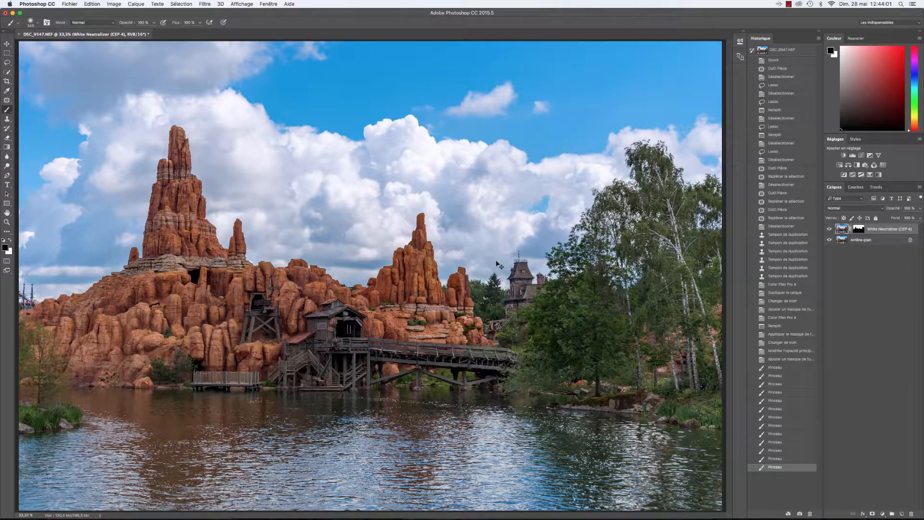
Merge the visible layers and open the merged image in the Color Efex Pro 4 filter
key("shift+super+e")
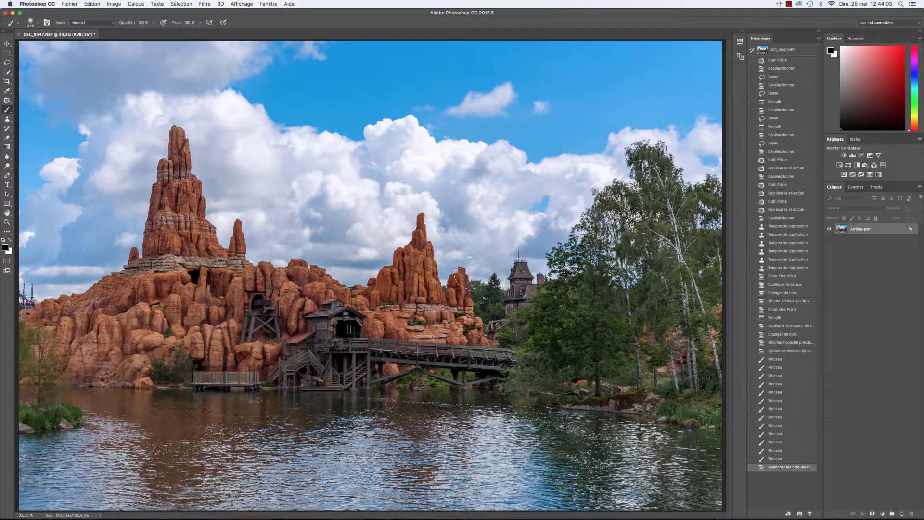
left_click(7, 53)
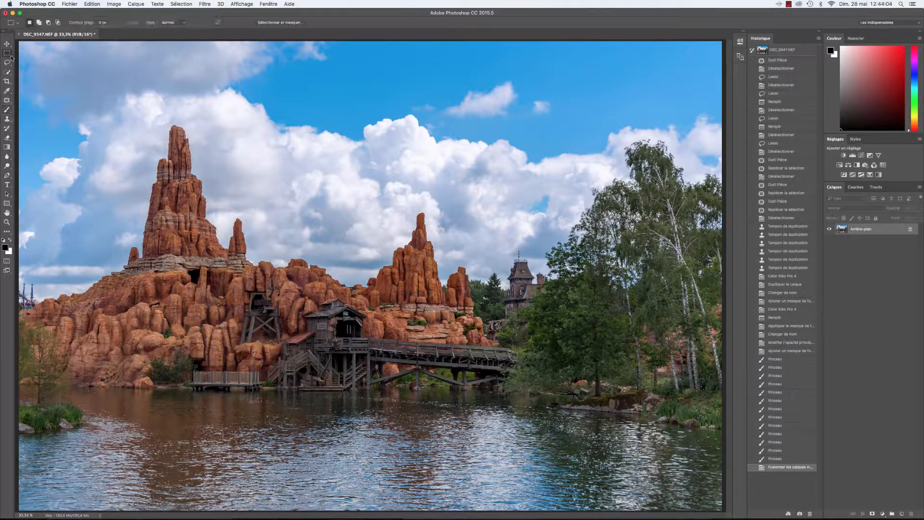
left_click(197, 3)
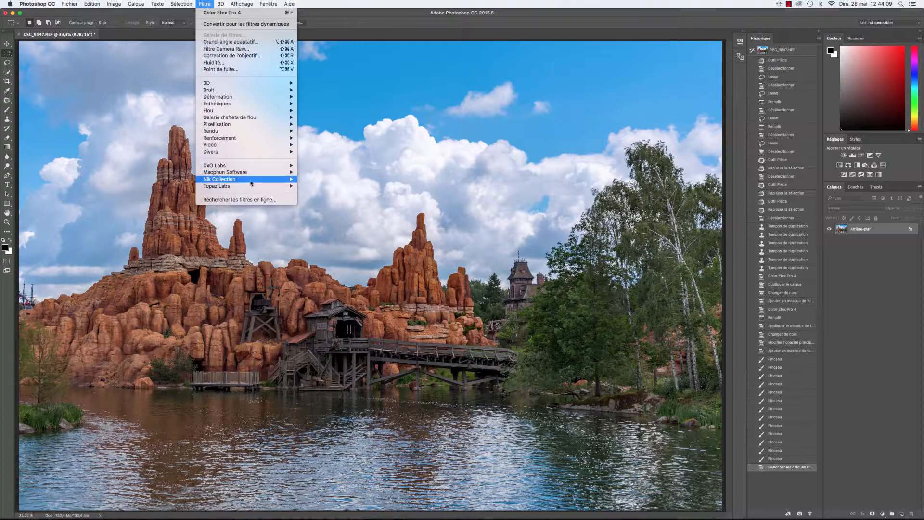
mouse_move(251, 183)
left_click(359, 187)
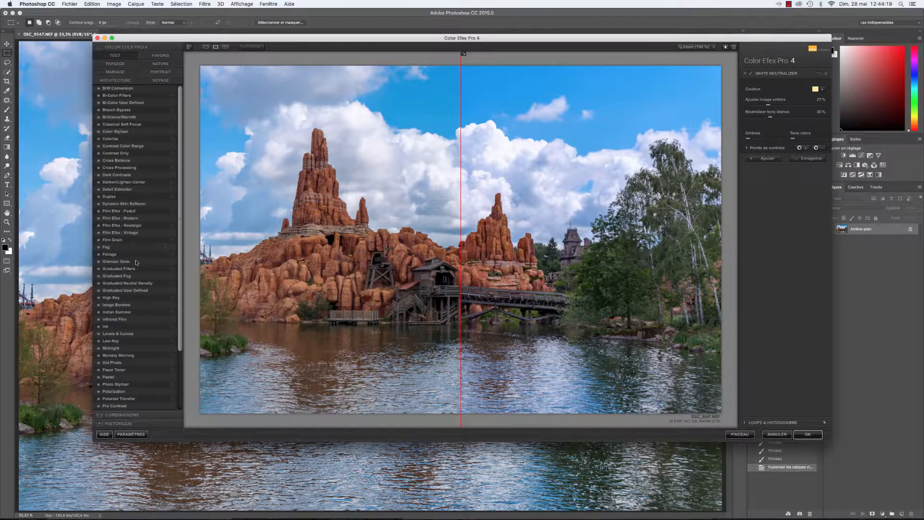
Choose the Glamour Glow filter, compare before and after by shifting the split preview line, and apply it
left_click(135, 263)
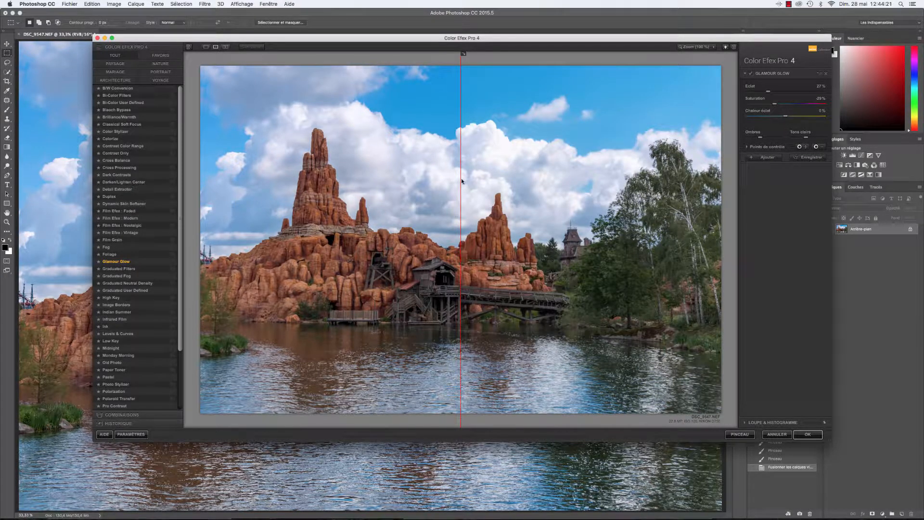
left_click_drag(461, 179, 536, 256)
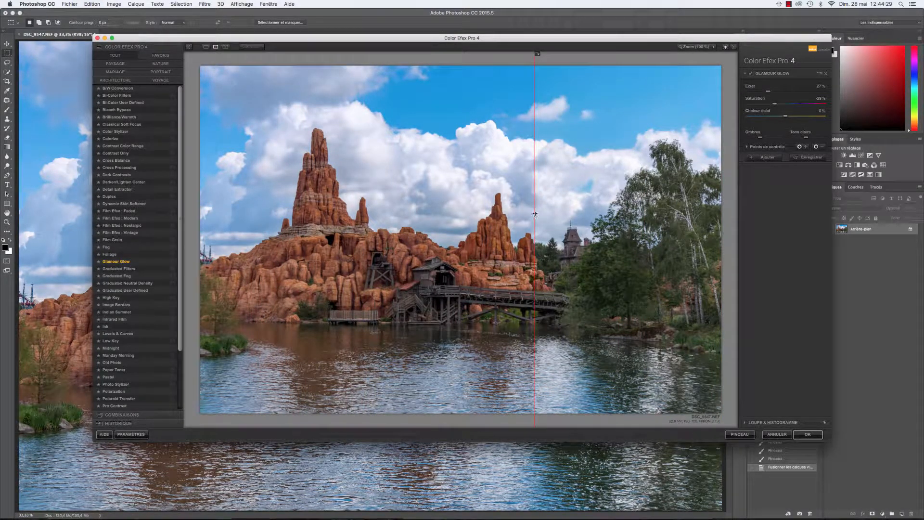
left_click_drag(536, 214, 378, 278)
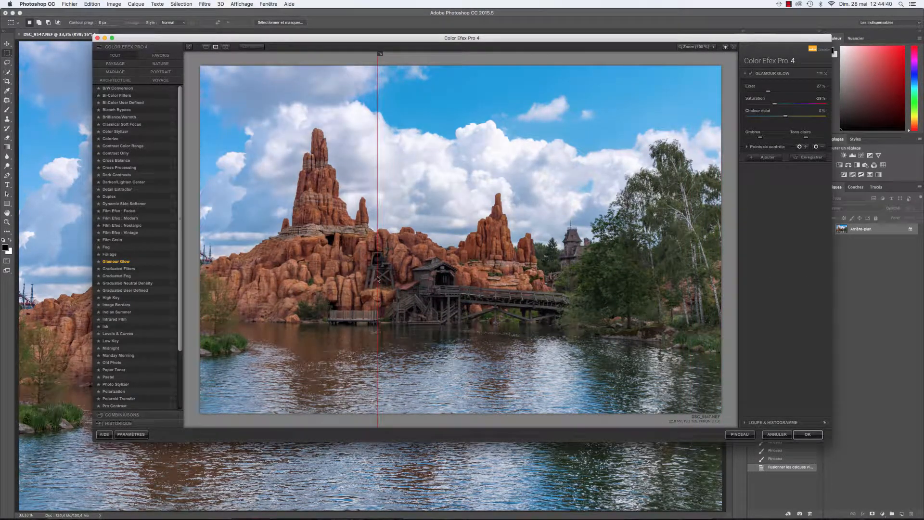
left_click(808, 435)
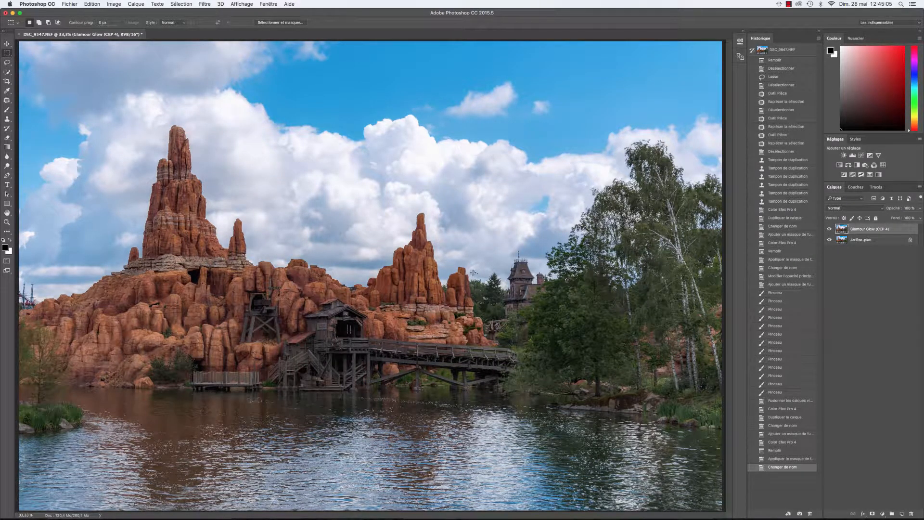
Add a layer mask to the Glamour Glow layer and redraw a vertical black-to-white gradient until the glow is limited to the water
key("super+minus")
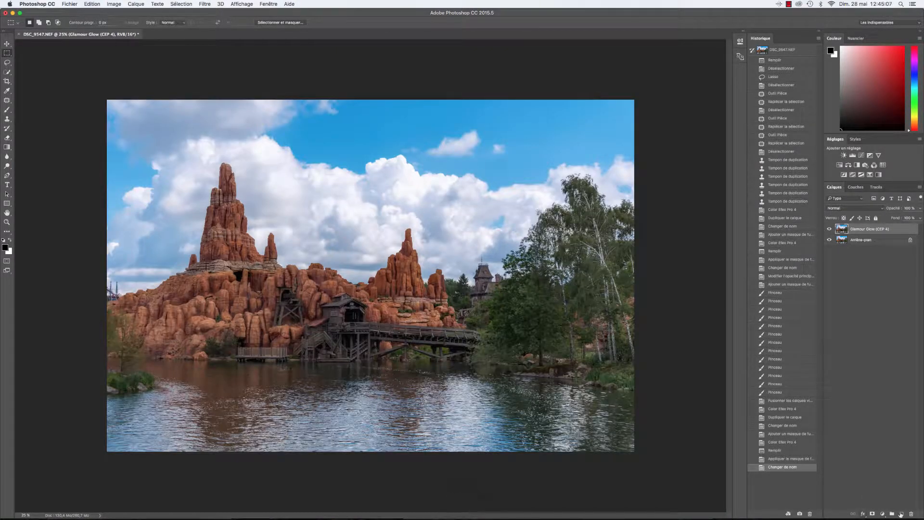
left_click(873, 514)
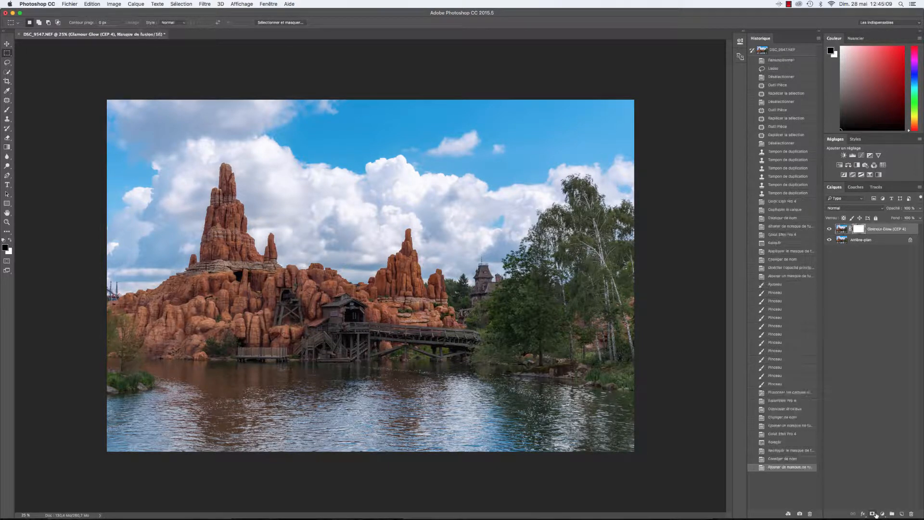
left_click(8, 146)
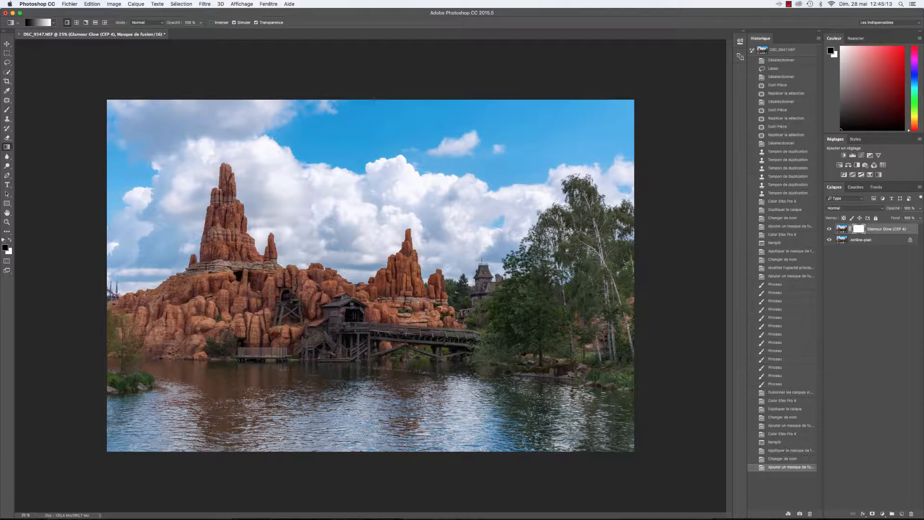
left_click_drag(373, 203, 376, 360)
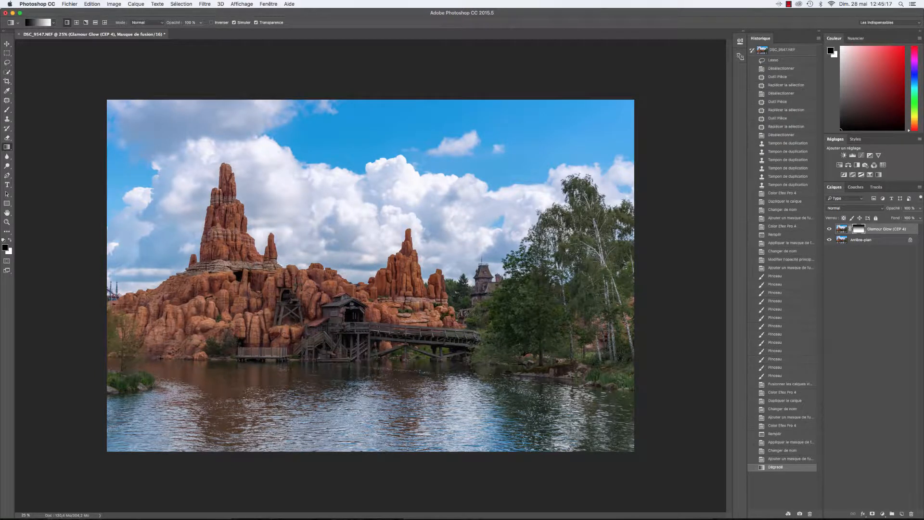
left_click_drag(375, 185, 375, 353)
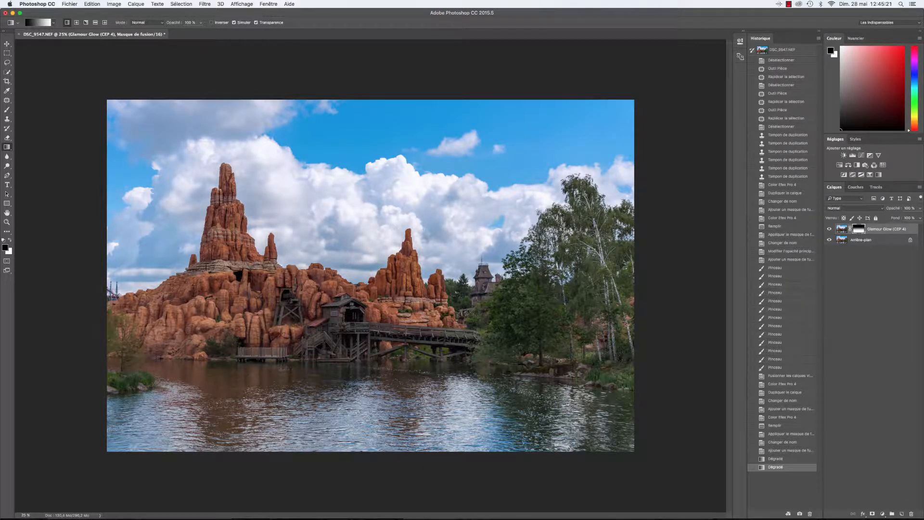
left_click_drag(372, 217, 372, 375)
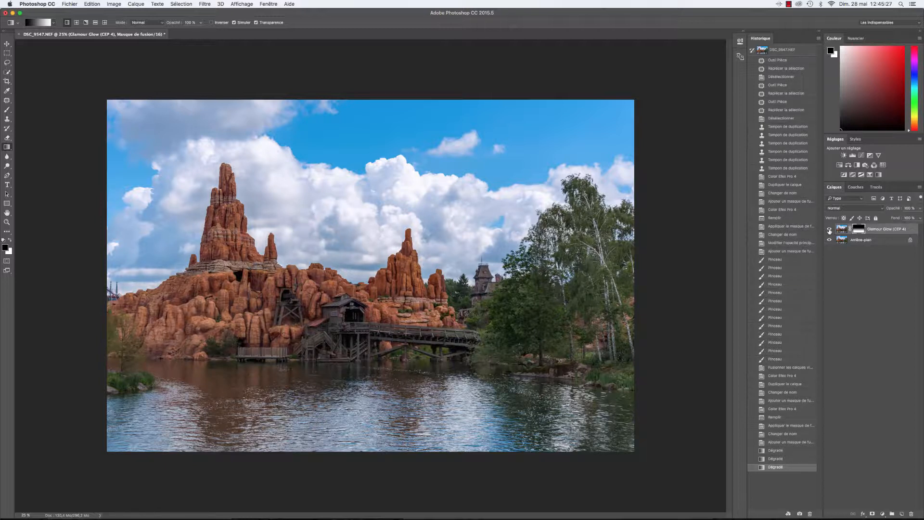
Compare the photo with and without the masked Glamour Glow layer, leaving the layer visible
left_click(829, 231)
left_click(829, 231)
left_click(829, 231)
left_click(829, 231)
left_click(829, 231)
left_click(829, 231)
left_click(829, 231)
left_click(829, 230)
left_click(829, 232)
left_click(830, 232)
left_click(829, 231)
left_click(829, 232)
left_click(830, 231)
left_click(829, 232)
left_click(829, 232)
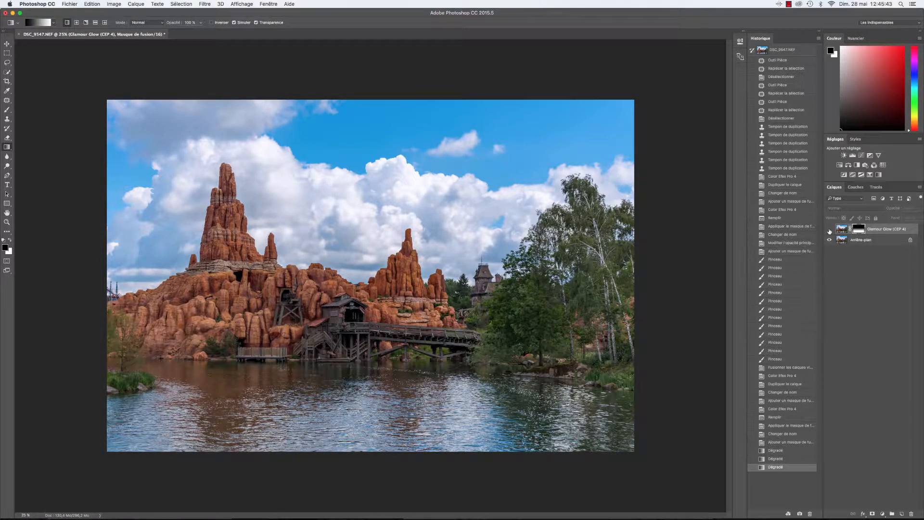
left_click(829, 232)
Merge the visible layers, then save and close the document to return to Lightroom with DSC_9547-Modifier.tif
key("super+shift+e")
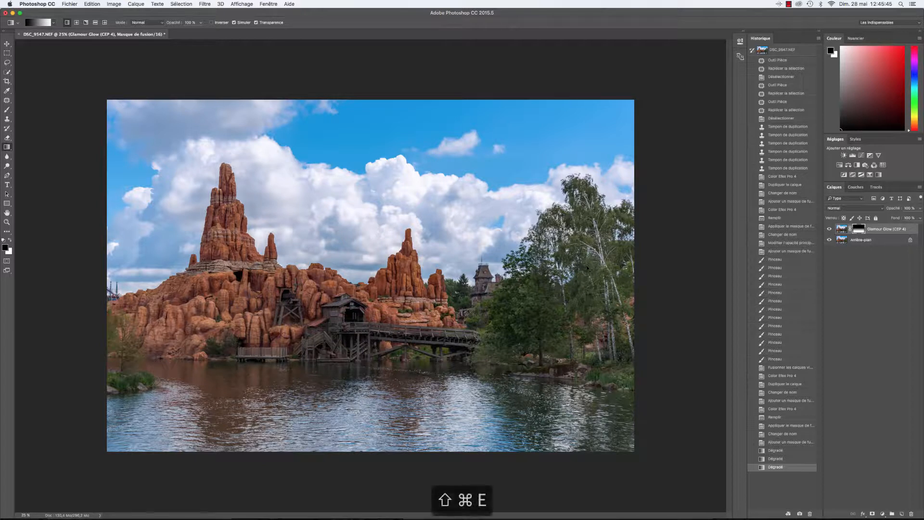
key("super+s")
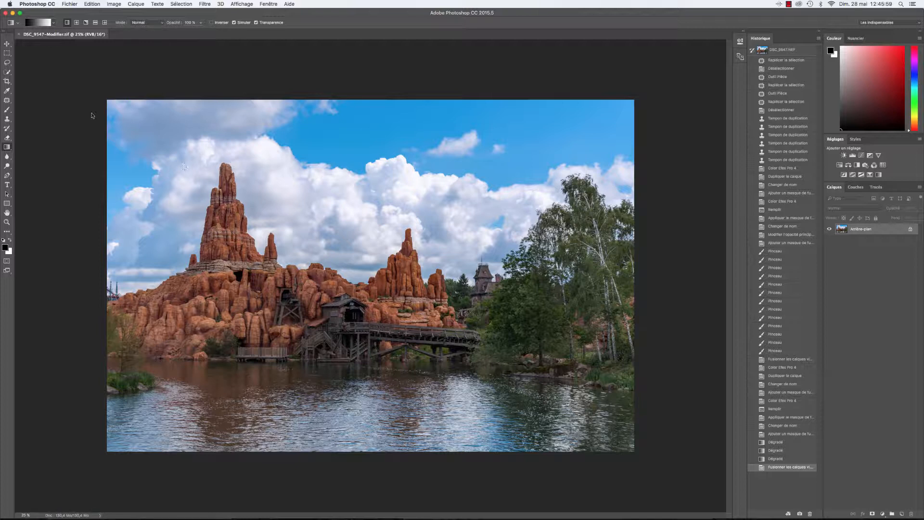
left_click(6, 13)
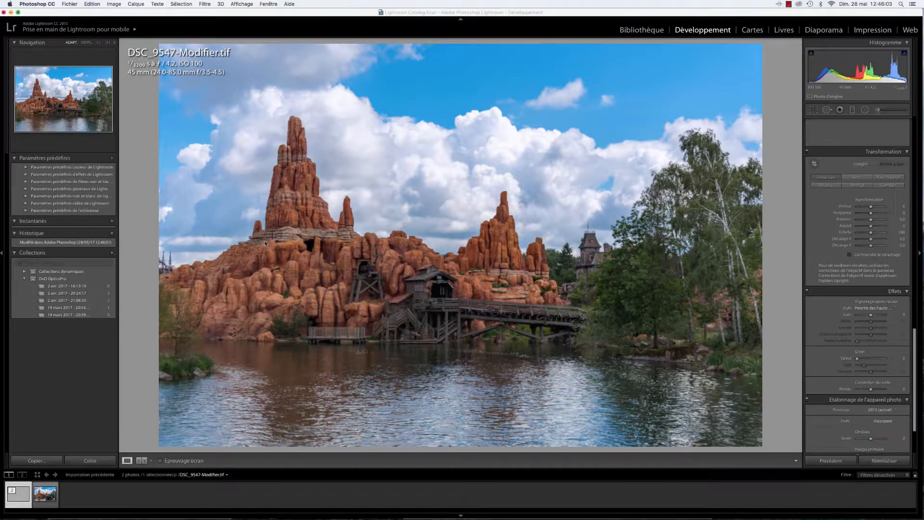
Select DSC_9547.NEF in Lightroom and return it to its Importation history state
left_click(42, 484)
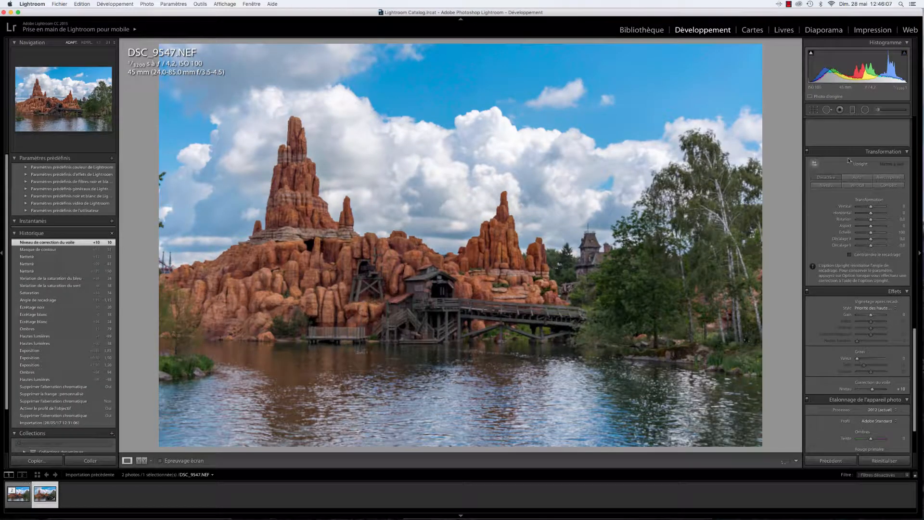
scroll(849, 160, "up", 10)
scroll(874, 167, "up", 10)
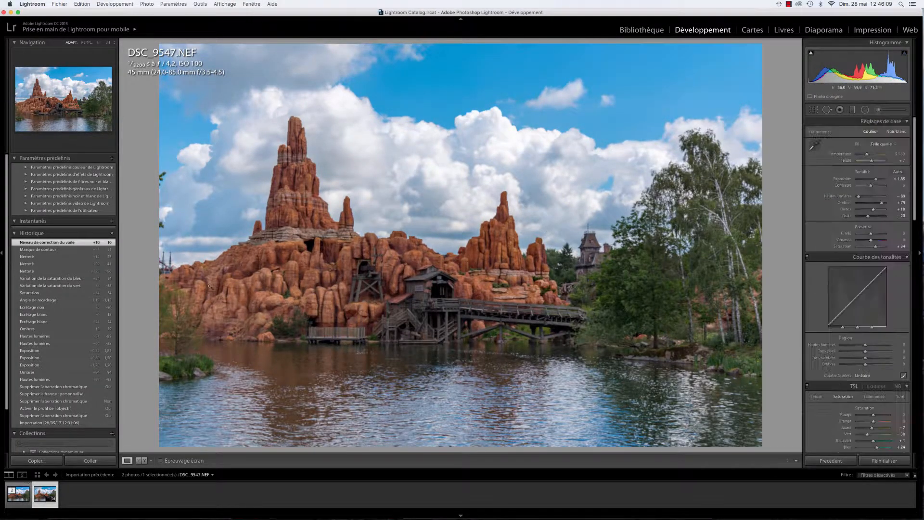
left_click(85, 422)
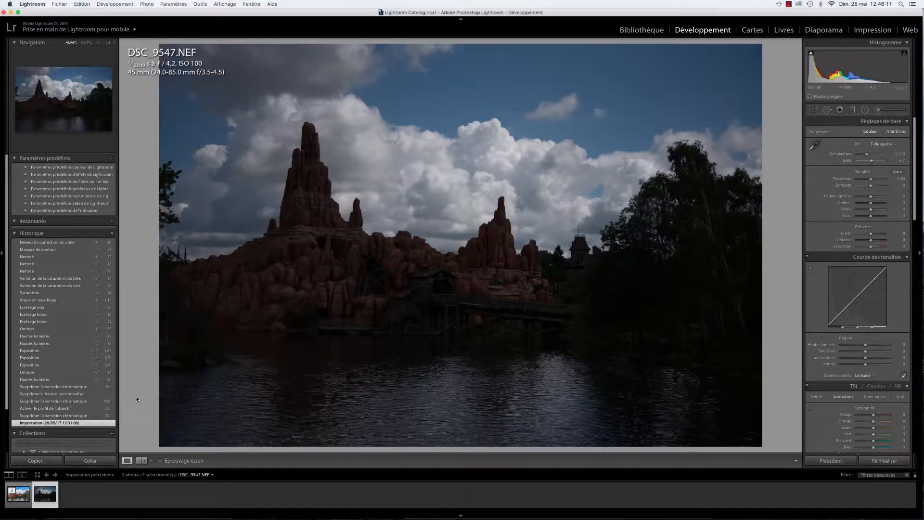
Compare DSC_9547-Modifier.tif with the unedited raw file, and examine the bridge and mansion details of the edited version up close
left_click(11, 488)
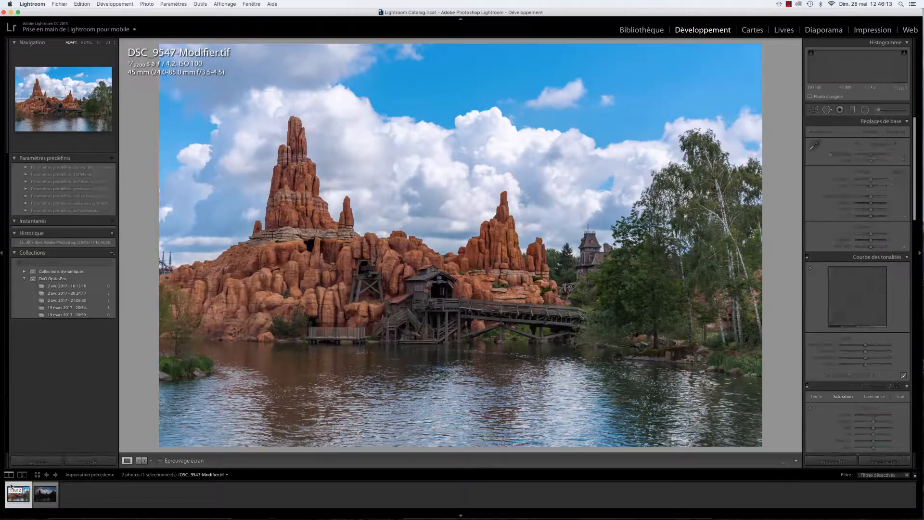
left_click(41, 489)
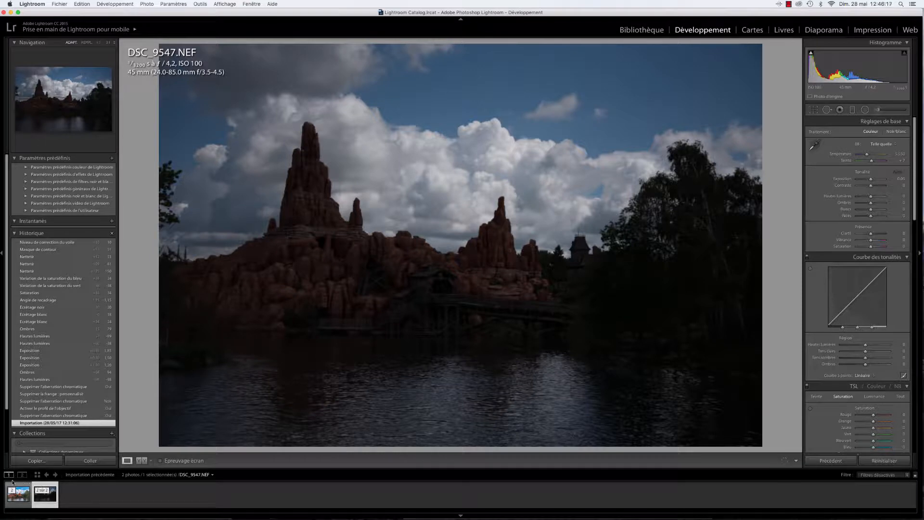
left_click(15, 488)
left_click(418, 237)
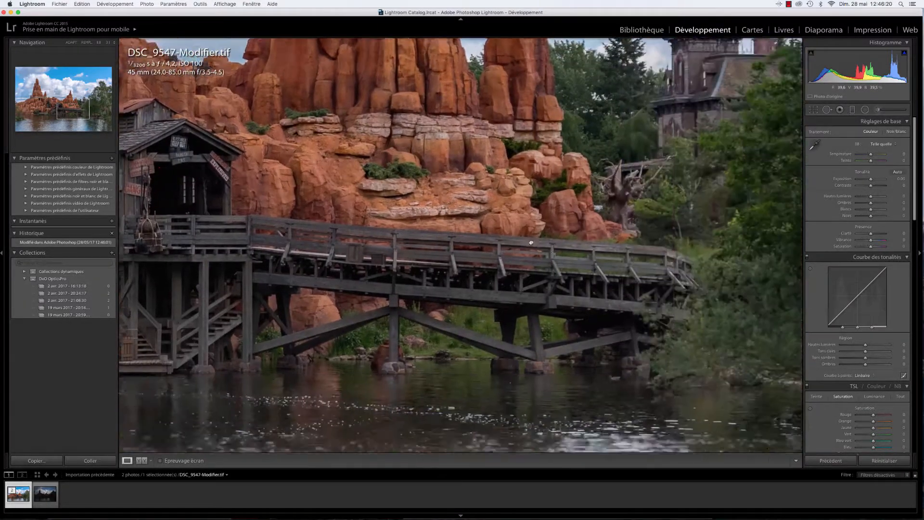
left_click_drag(531, 243, 492, 262)
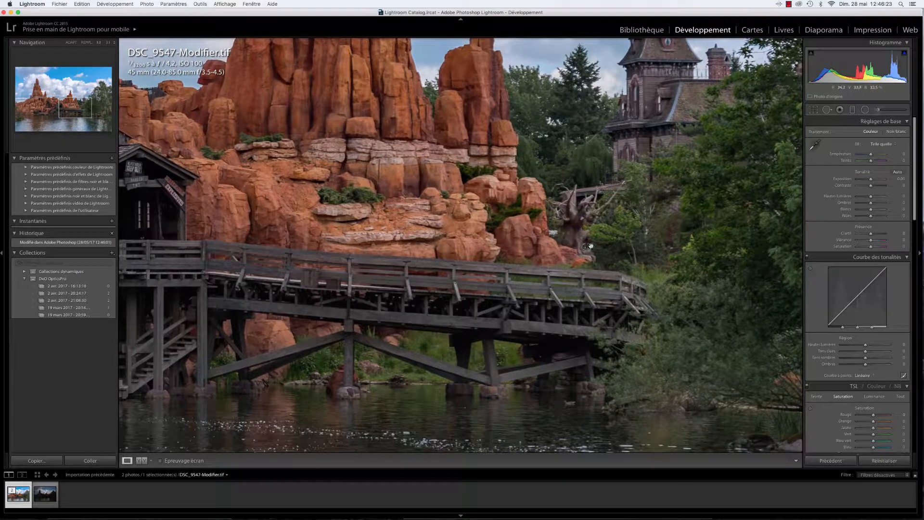
Enable chromatic aberration removal and the lens profile correction on DSC_9547.NEF
left_click_drag(584, 246, 697, 352)
left_click(438, 228)
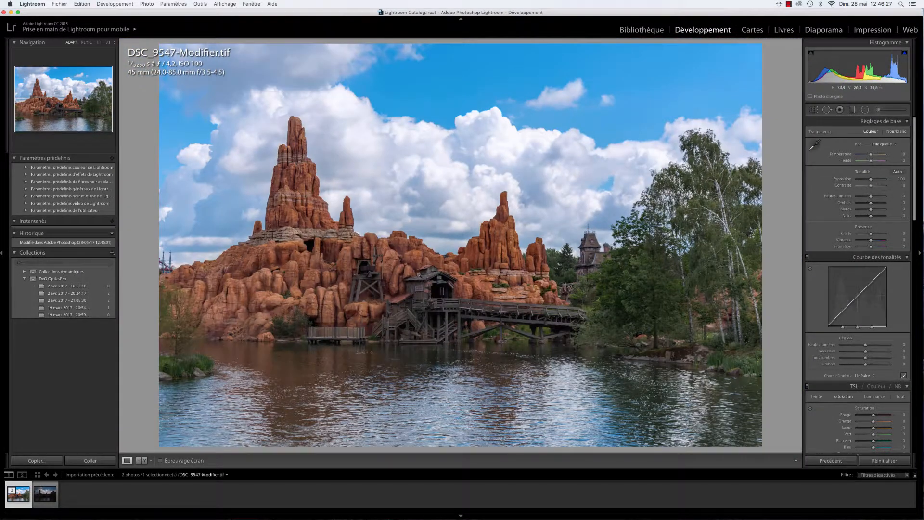
key("Right")
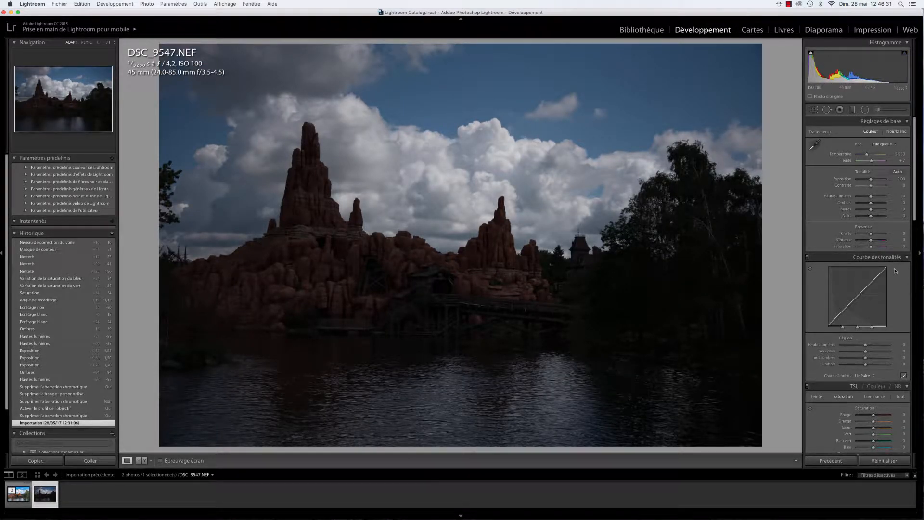
scroll(895, 271, "down", 10)
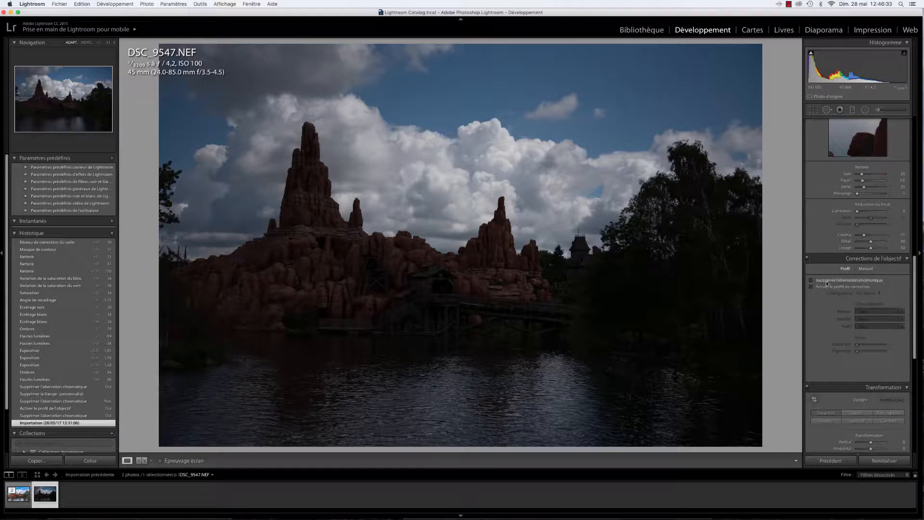
left_click(828, 281)
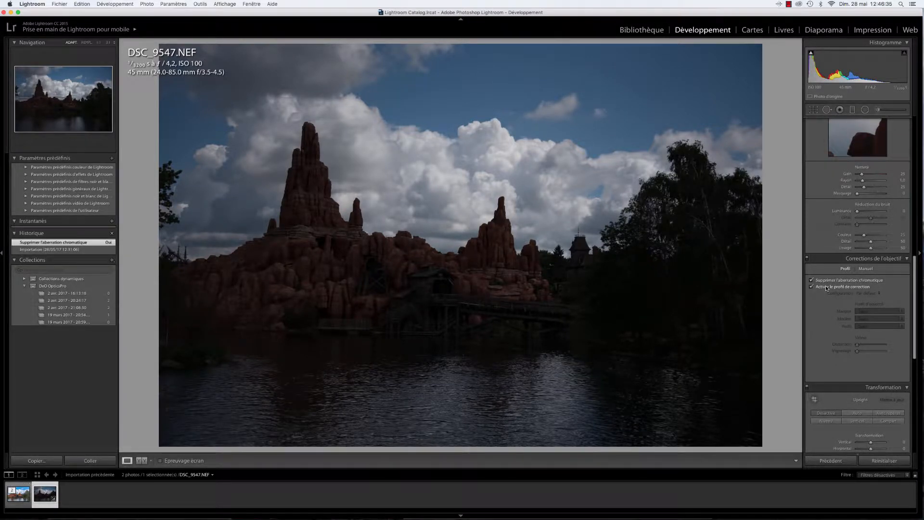
left_click(827, 287)
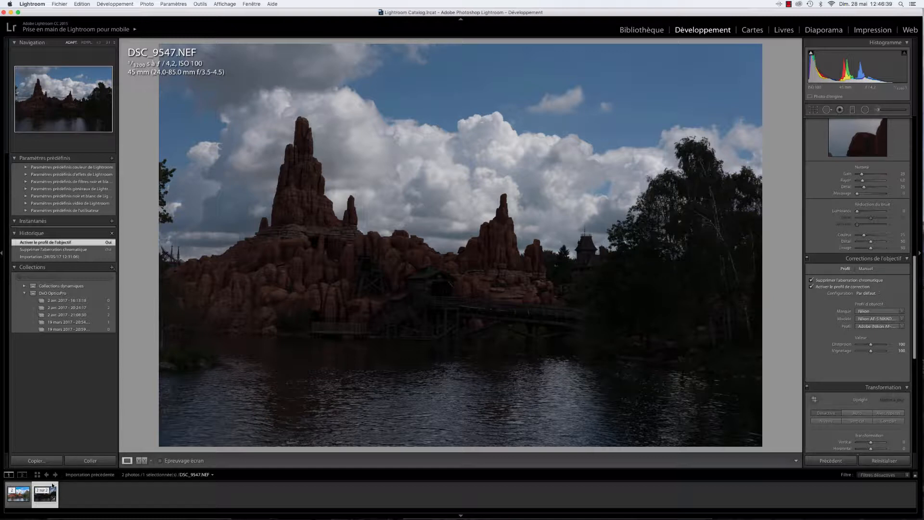
Create two virtual copies of DSC_9547.NEF
right_click(52, 486)
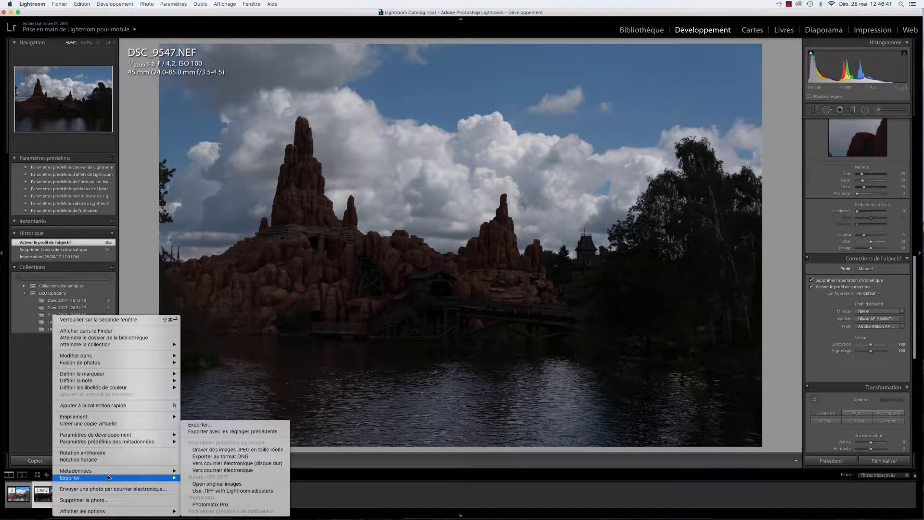
left_click(33, 481)
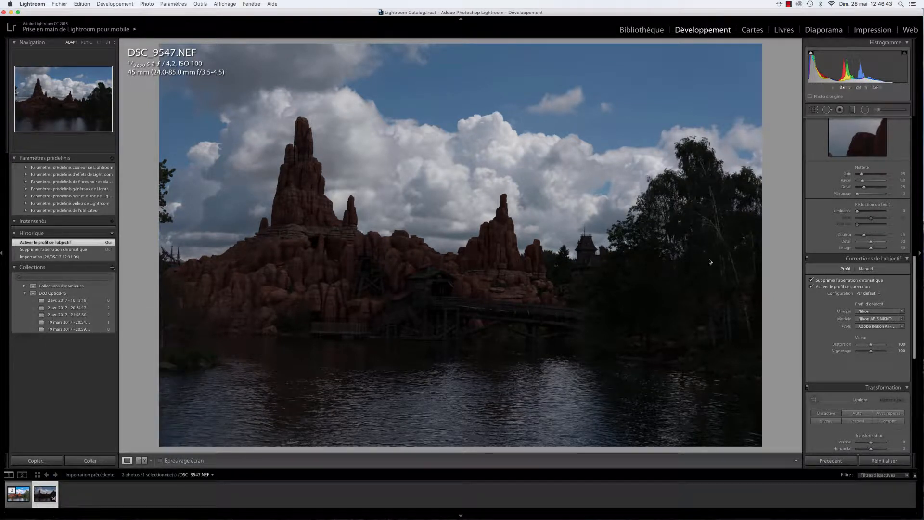
scroll(842, 249, "up", 3)
scroll(842, 248, "up", 5)
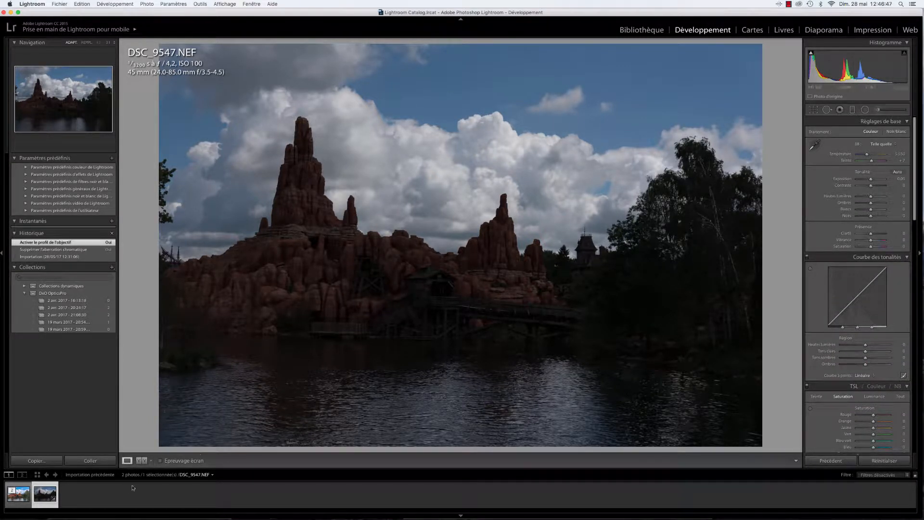
right_click(59, 486)
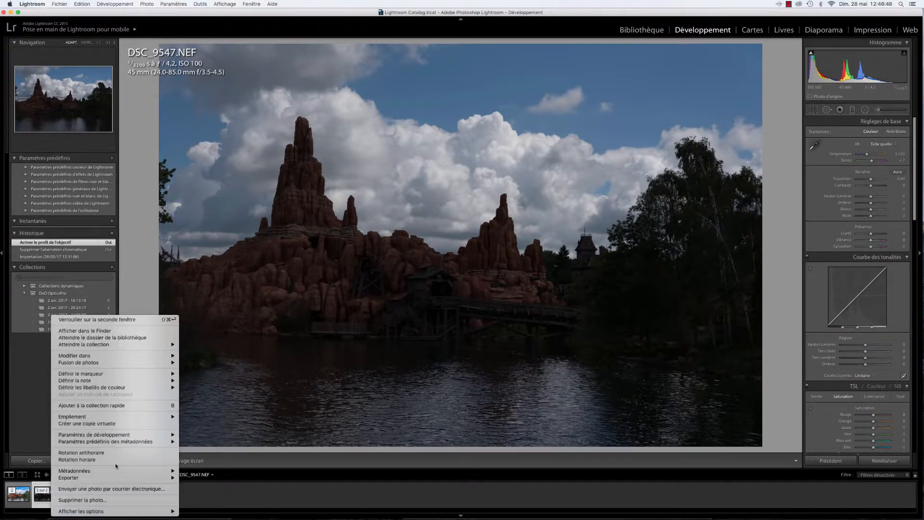
left_click(110, 424)
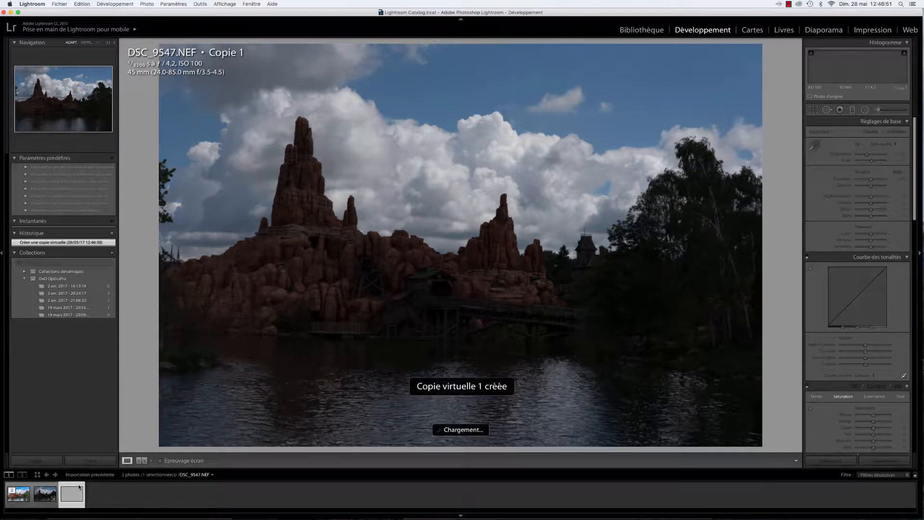
right_click(77, 494)
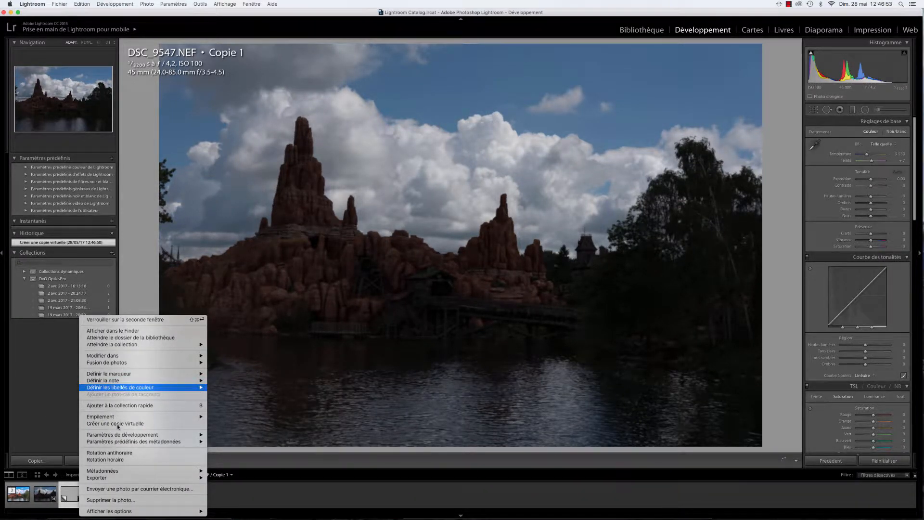
left_click(118, 425)
Set the exposure of the first virtual copy to +1.00 and of the second copy to +2.00
left_click(50, 491)
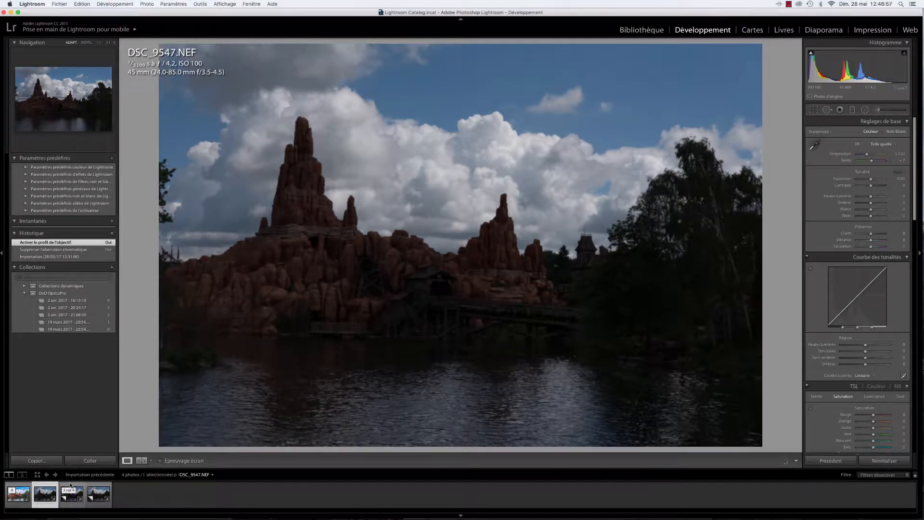
left_click(71, 487)
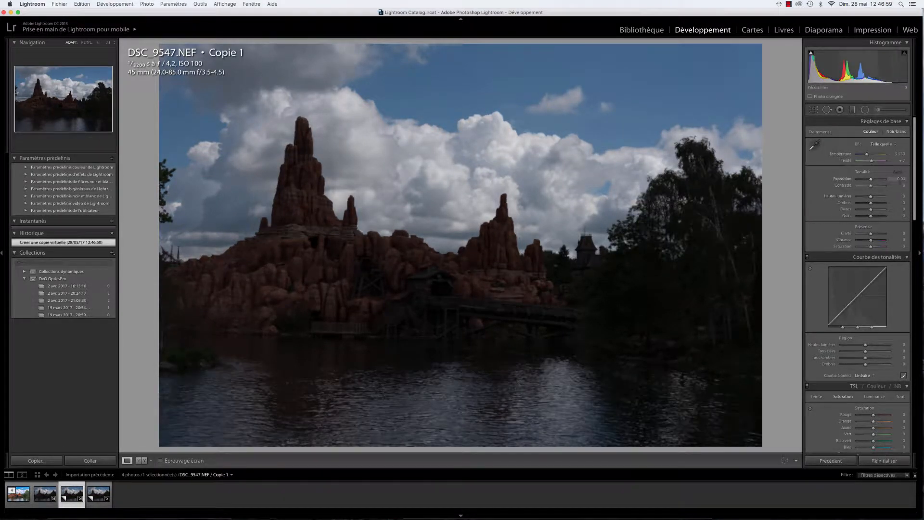
type("1")
key("Return")
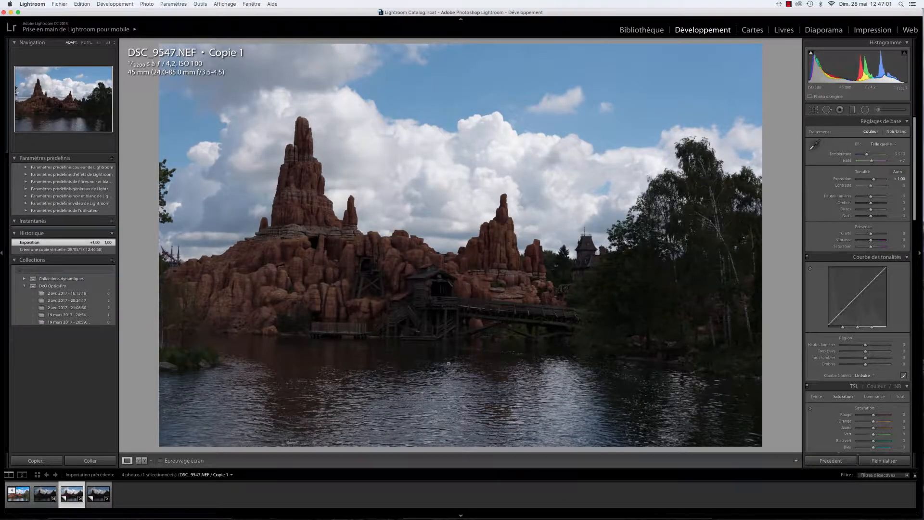
left_click(91, 501)
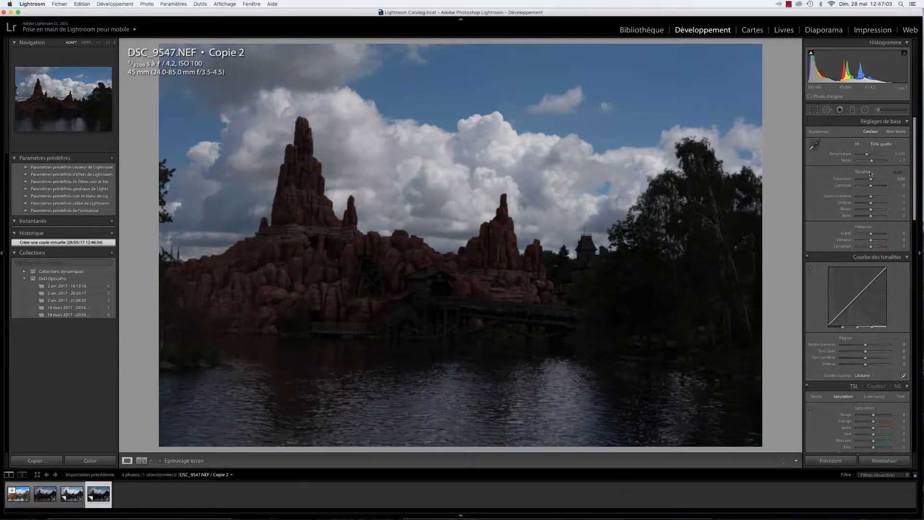
left_click(900, 178)
type("2")
key("Return")
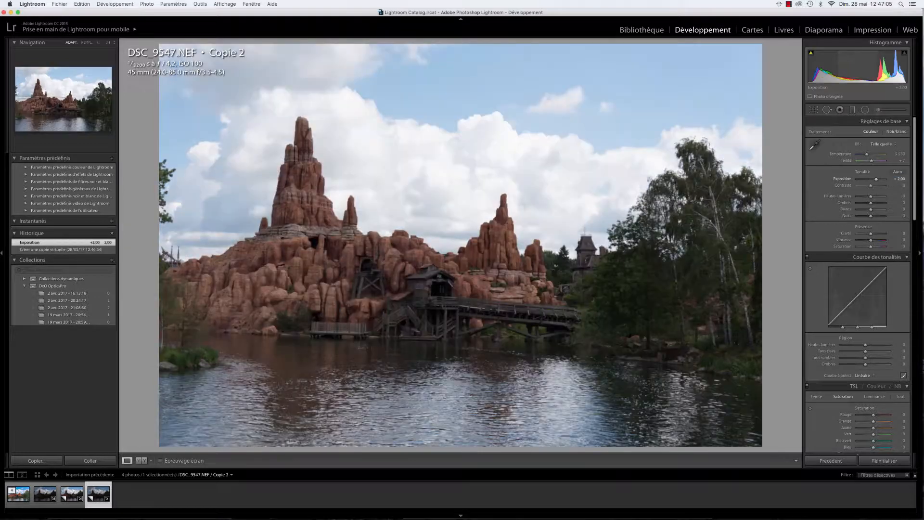
Export DSC_9547.NEF and its two virtual copies together to Photomatix Pro with the preset alignment, cropping and TIFF 16-bit options
left_click(35, 492, "super")
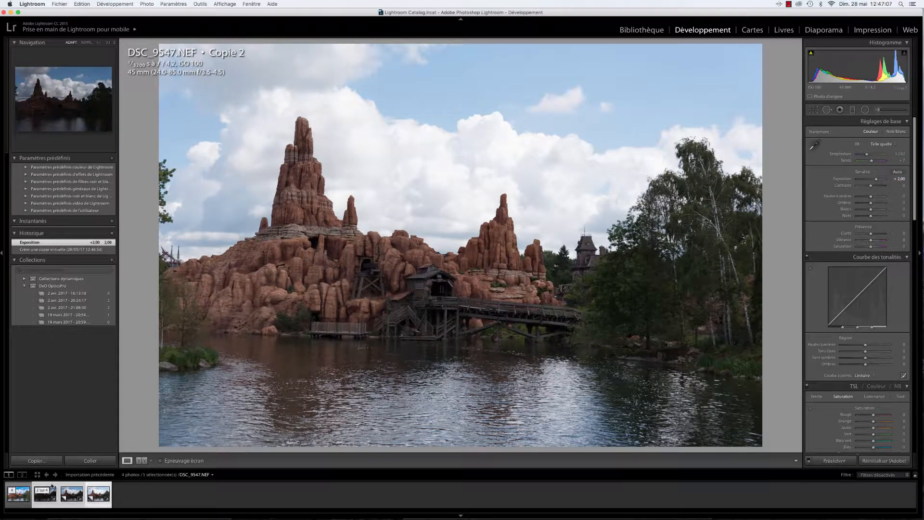
right_click(51, 493)
mouse_move(103, 477)
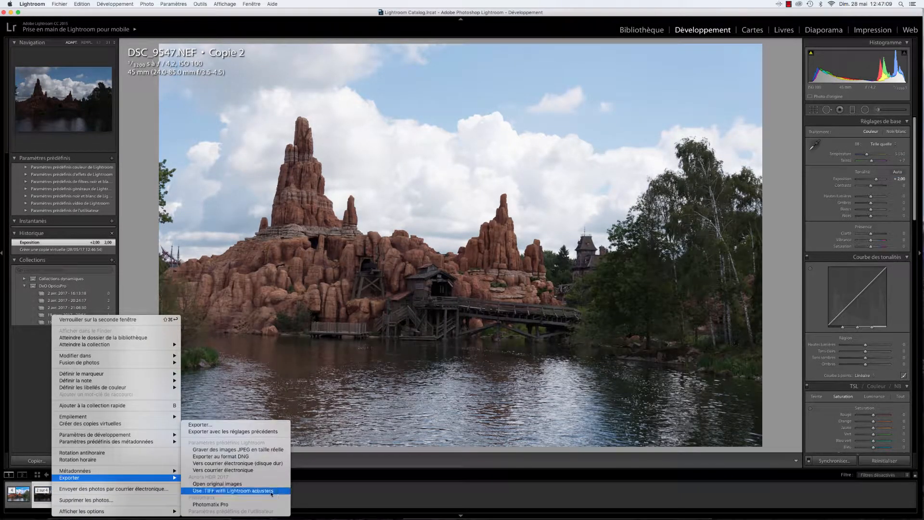
left_click(226, 505)
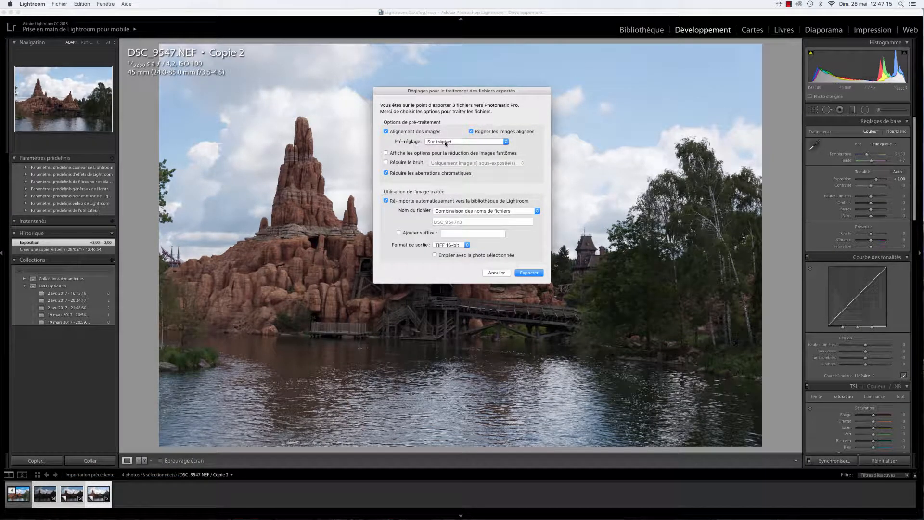
mouse_move(423, 154)
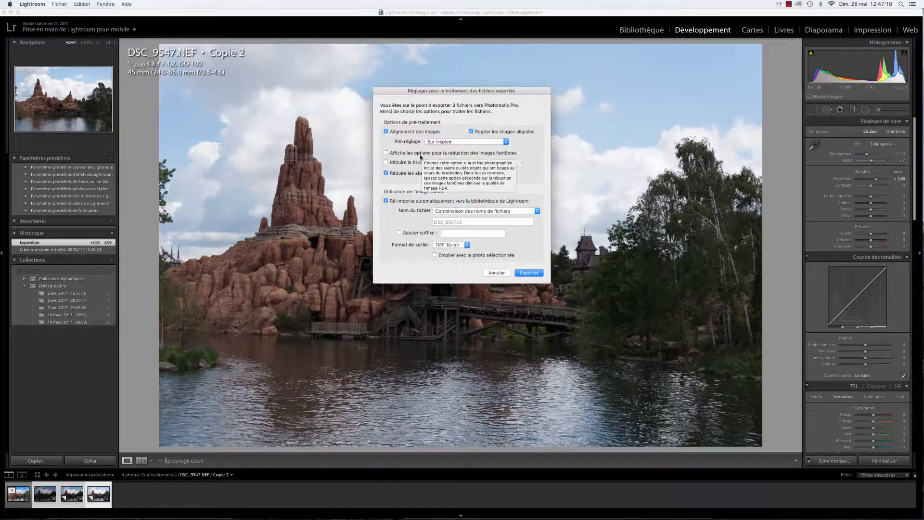
left_click(529, 274)
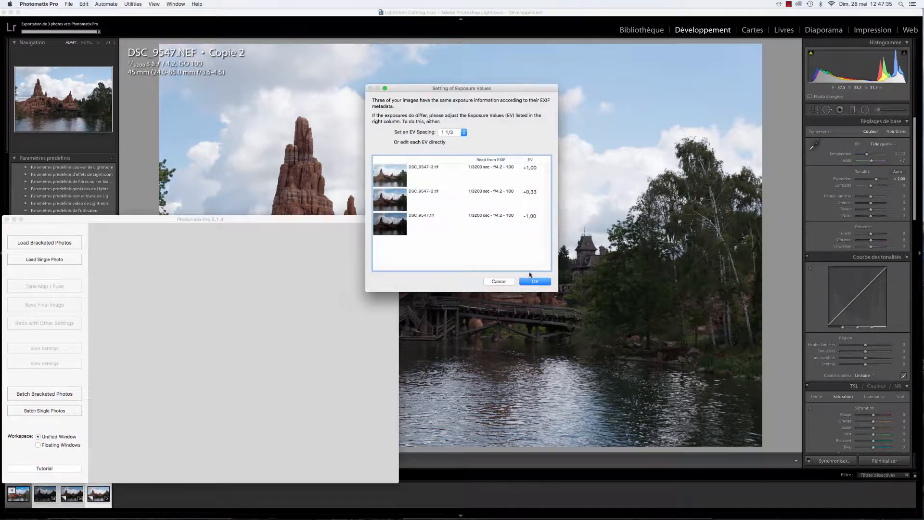
Set the EV spacing of the three exposures to 1 and merge them for tone mapping
left_click(459, 133)
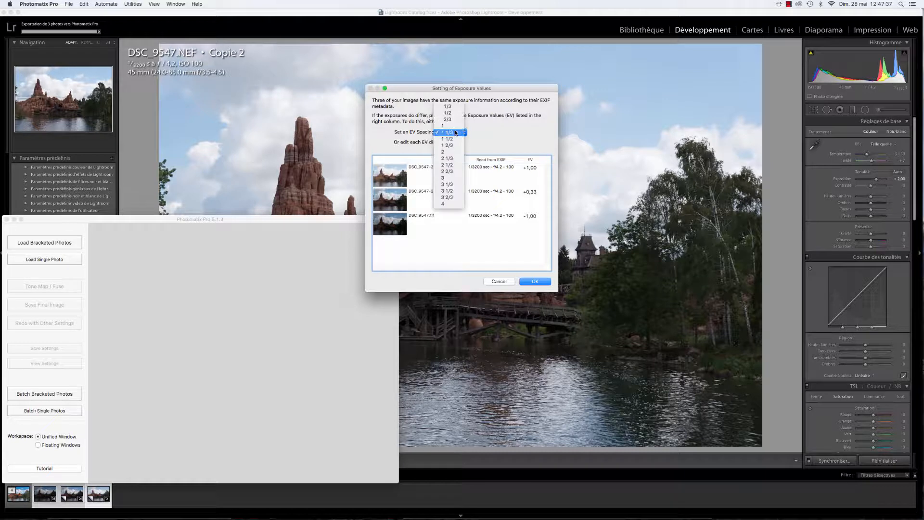
left_click(454, 125)
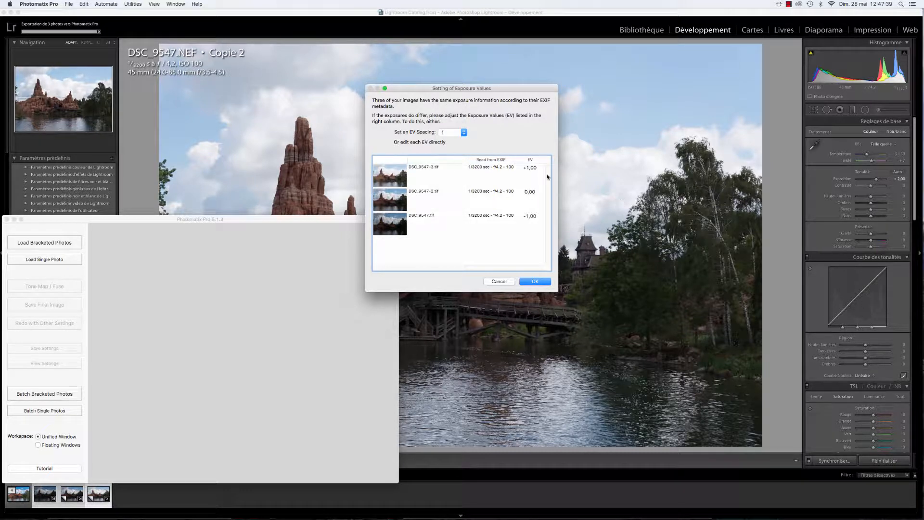
left_click(534, 281)
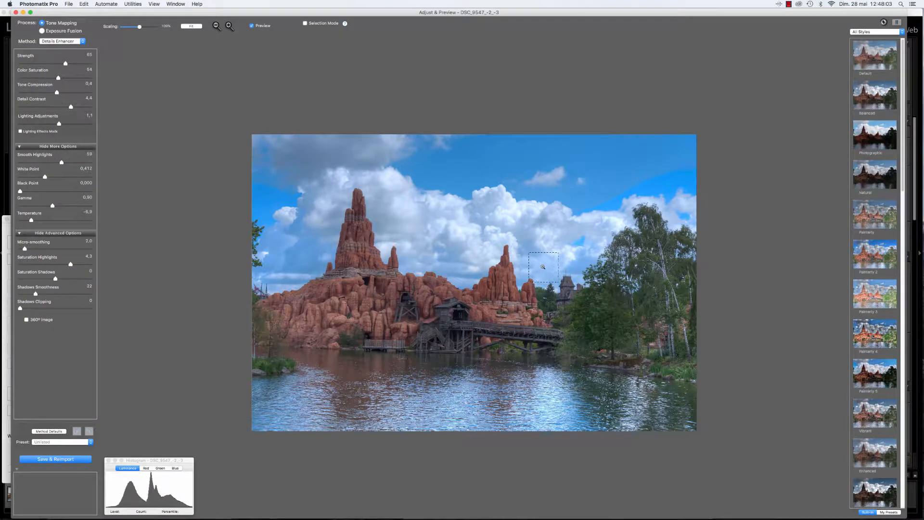
Try several built-in presets on the merged image, including Painterly, Painterly 2, Painterly 3, Painterly 5, Smooth 2 and Smooth 3
left_click(886, 216)
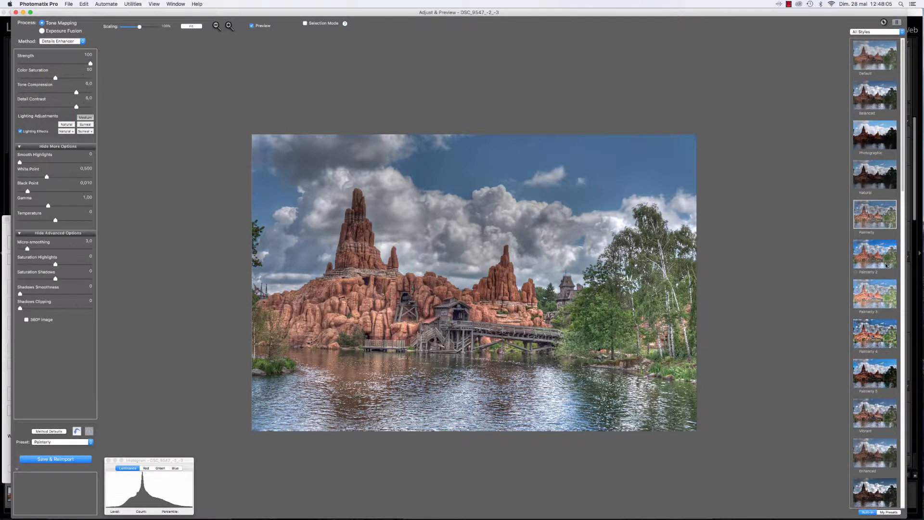
left_click(885, 264)
left_click(882, 297)
scroll(873, 328, "down", 4)
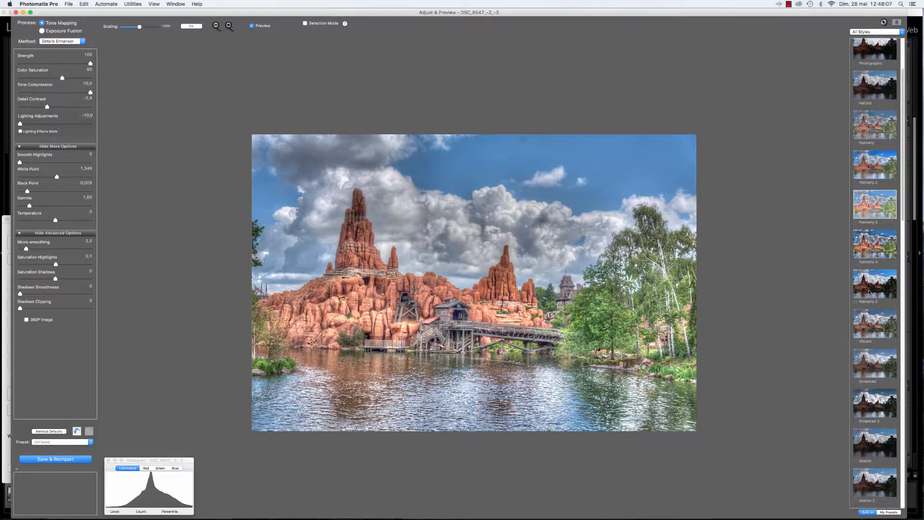
left_click(870, 291)
scroll(870, 300, "down", 9)
scroll(870, 302, "down", 10)
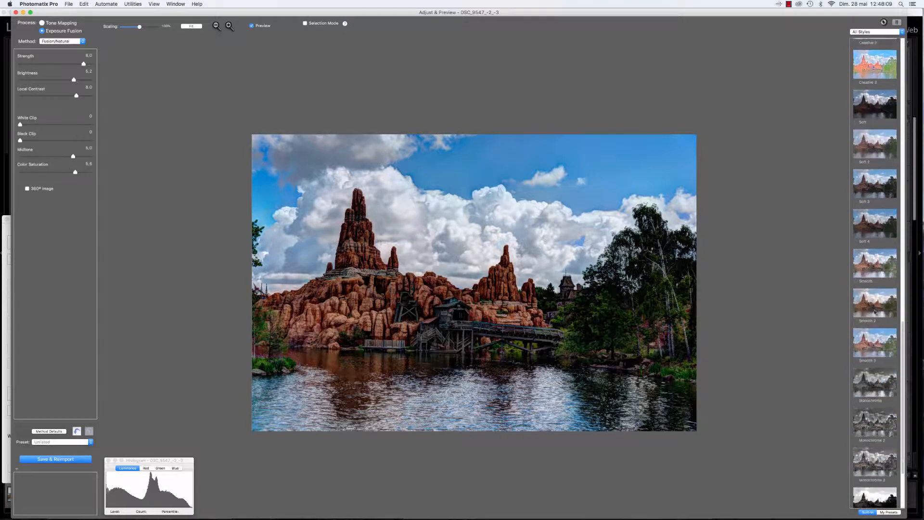
left_click(878, 343)
left_click(875, 311)
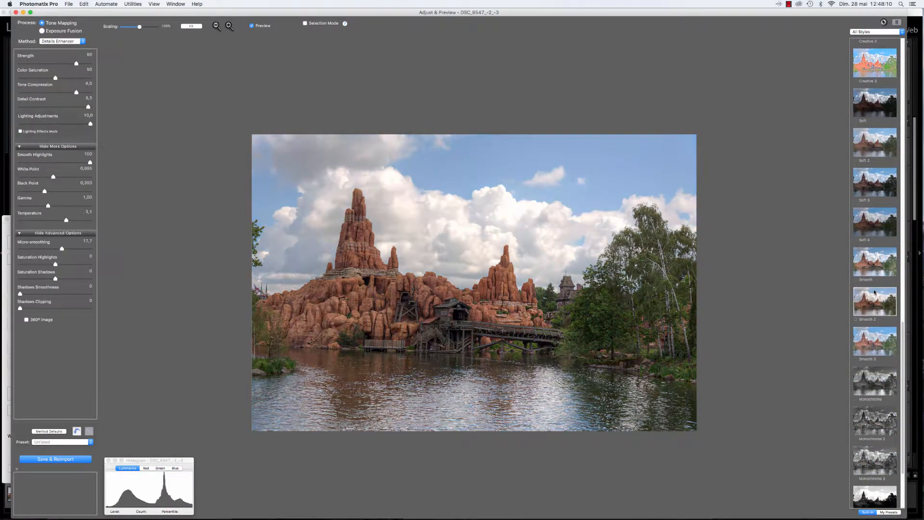
left_click(878, 340)
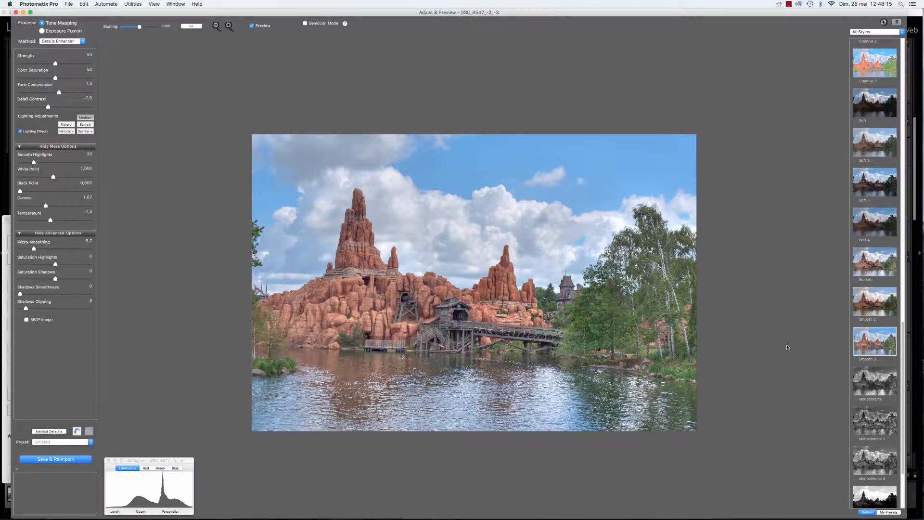
scroll(882, 317, "up", 10)
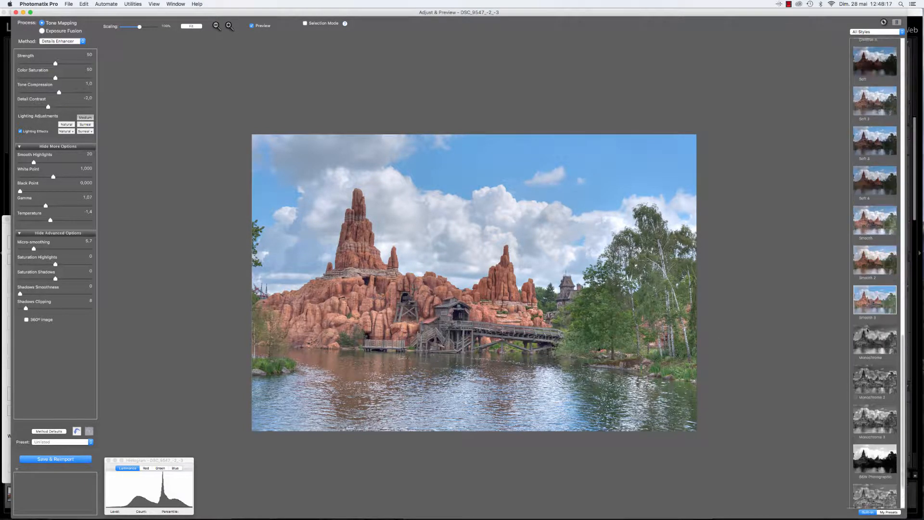
scroll(875, 270, "up", 10)
Apply the Default preset, then set Strength to 60, Color Saturation to 59, Tone Compression to -2.4, Detail Contrast to 1.1 and Lighting Adjustments to 1.5
left_click(860, 69)
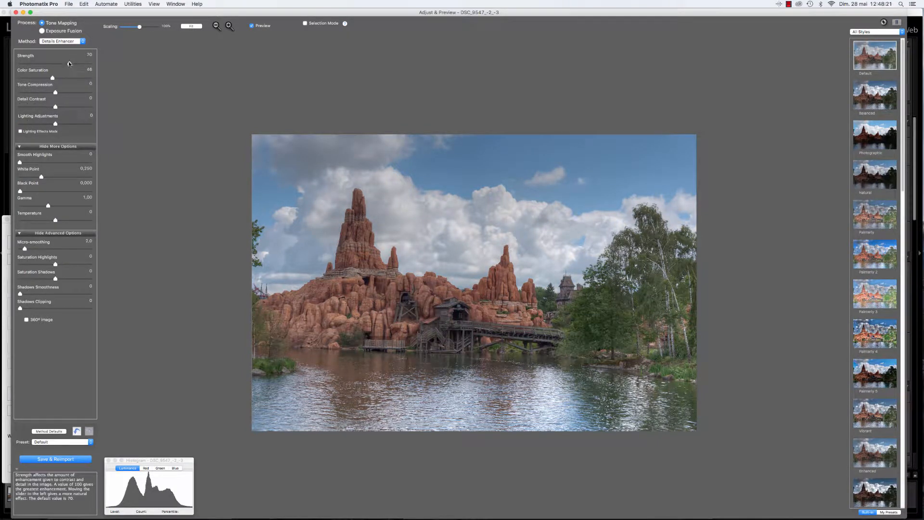
left_click_drag(69, 63, 33, 110)
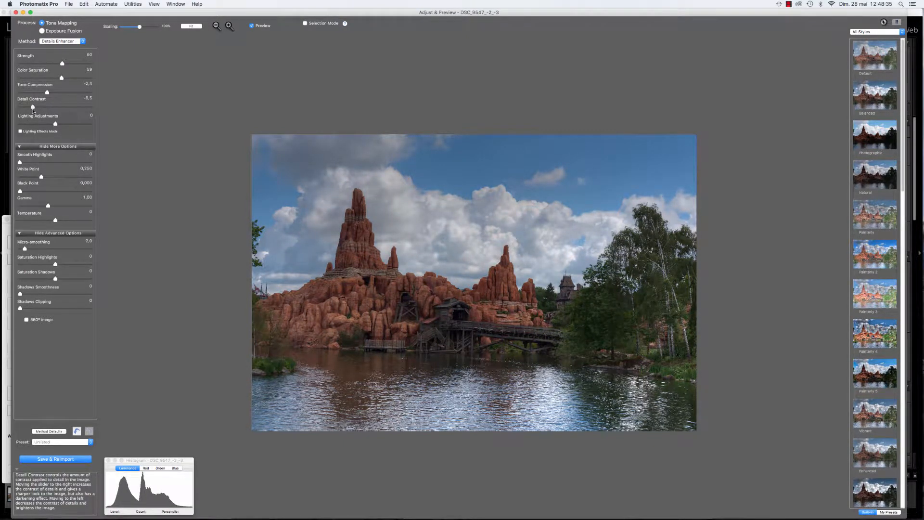
left_click(64, 107)
mouse_move(62, 107)
left_mouse_down()
mouse_move(64, 125)
mouse_move(22, 124)
mouse_move(62, 125)
left_mouse_up()
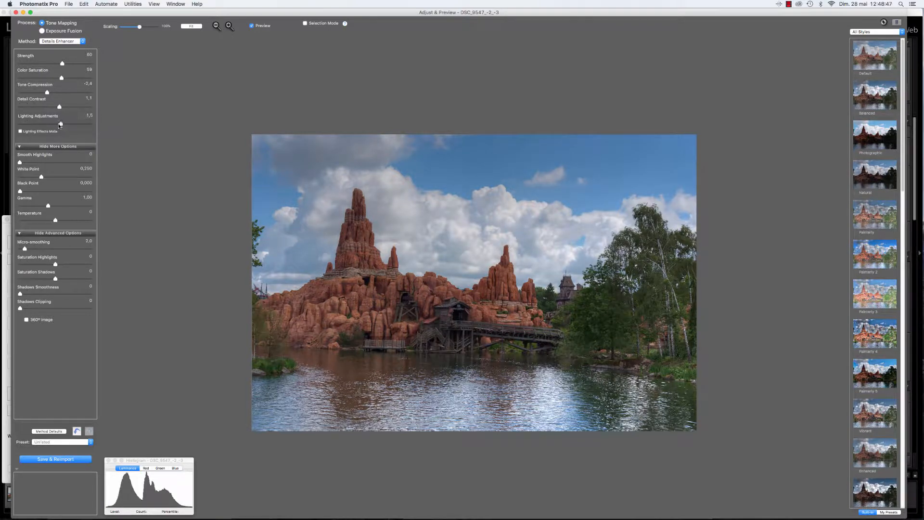
Turn on Lighting Effects Mode, try the Natural+ and Natural effects, and choose Medium
left_click(43, 133)
left_click(71, 131)
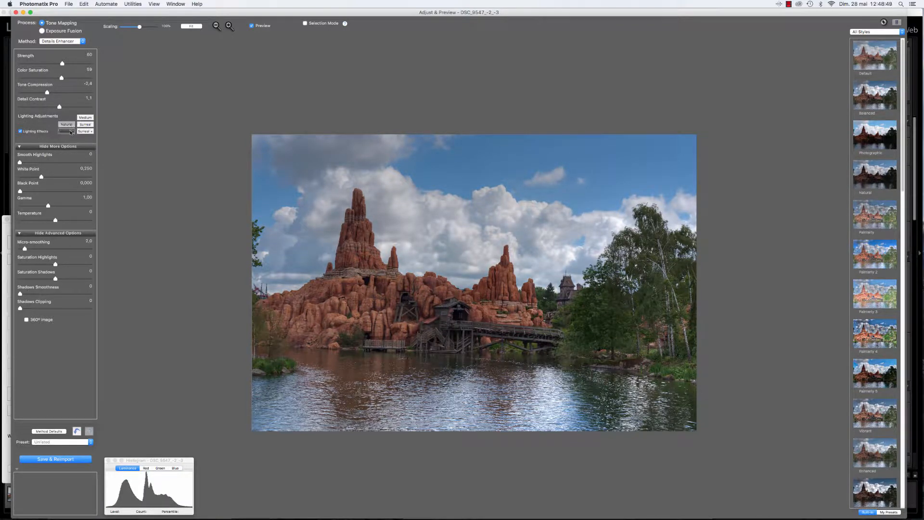
left_click(70, 125)
left_click(91, 118)
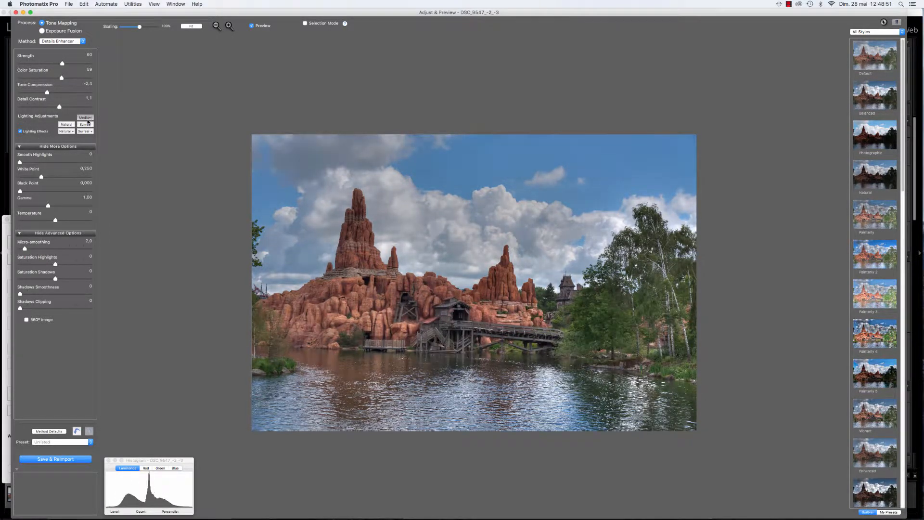
Try the Surreal and Surreal+ lighting effects, choose Natural instead, and set Detail Contrast to 1.2
left_click(85, 124)
left_click(85, 130)
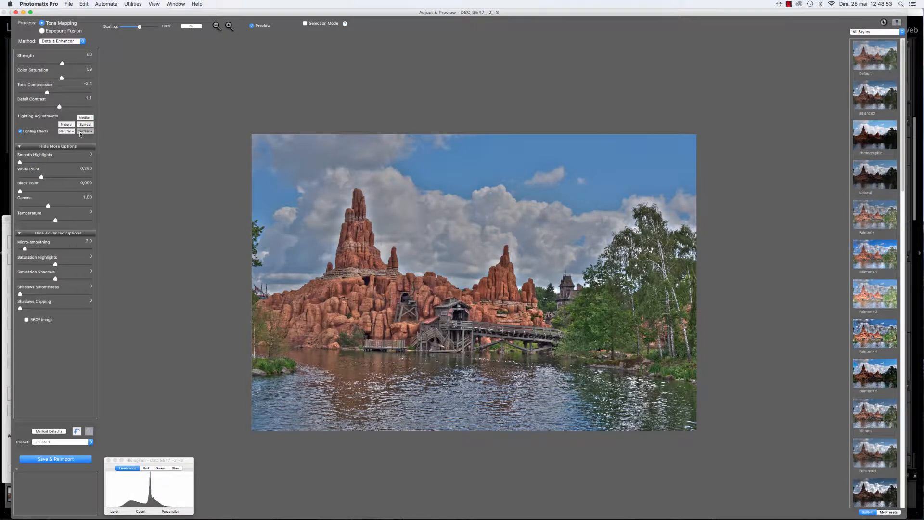
left_click(67, 126)
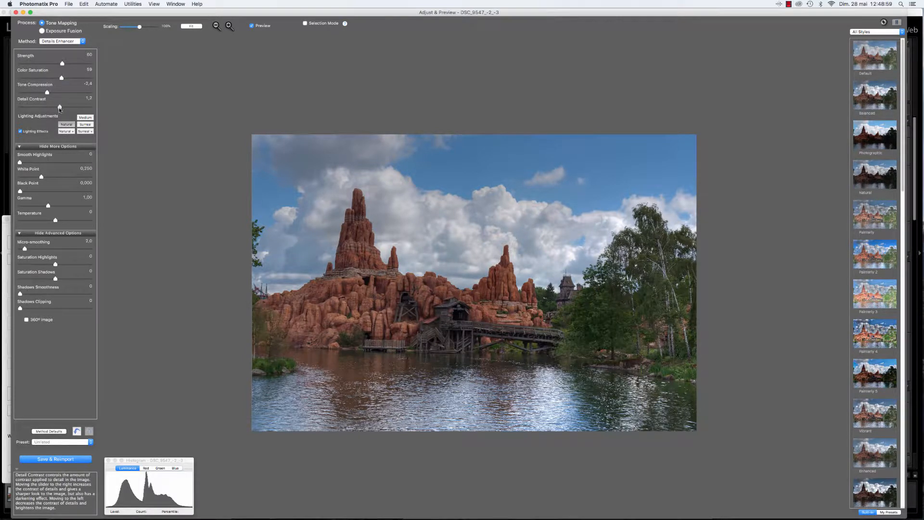
Set Smooth Highlights to 100, White Point to 0.625, Gamma to 0.84 and Temperature to -3.0, and raise the Black Point
mouse_move(20, 162)
left_mouse_down()
mouse_move(92, 163)
mouse_move(20, 164)
left_mouse_up()
left_click_drag(86, 164, 92, 163)
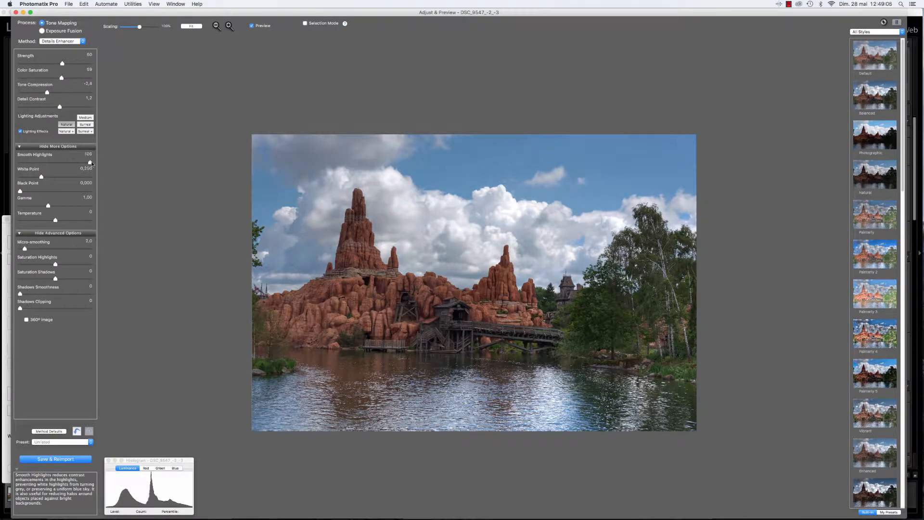
left_click_drag(41, 177, 56, 208)
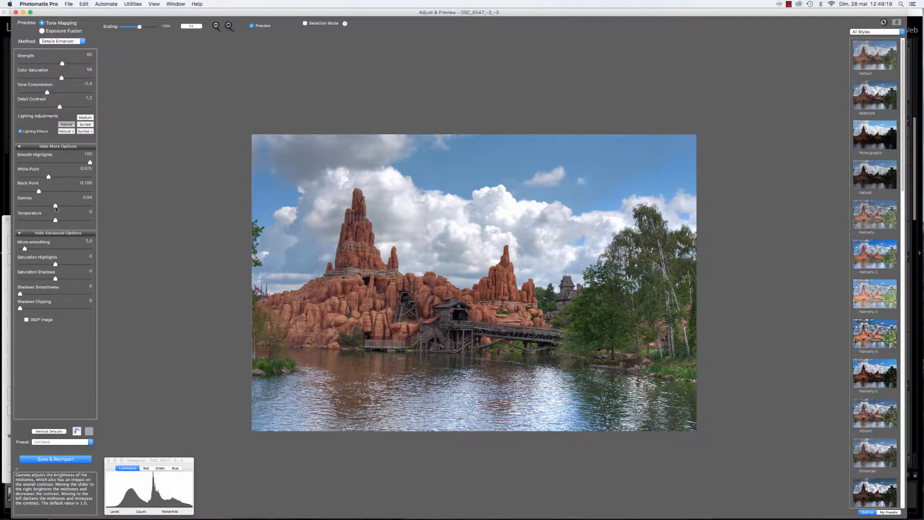
left_click_drag(54, 222, 44, 222)
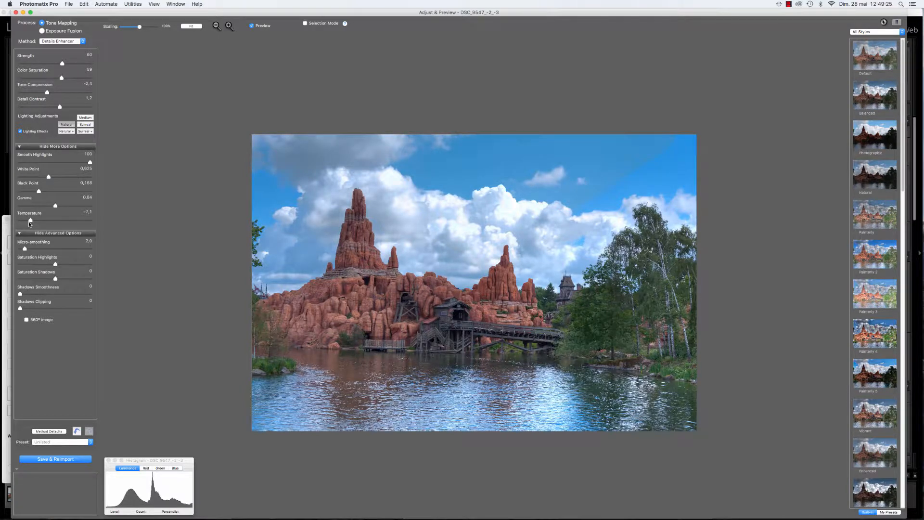
left_click_drag(29, 221, 48, 224)
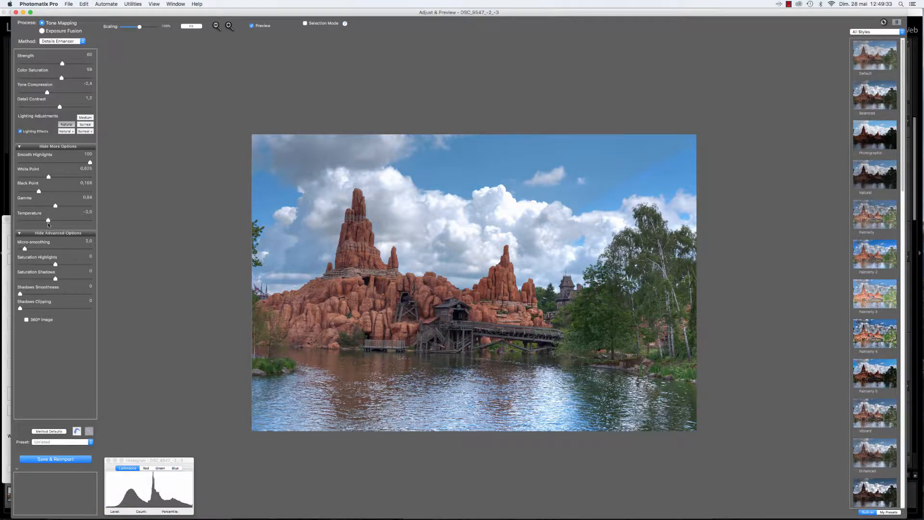
Try weak and maximum Micro-smoothing, check the sky in the loupe, and set Micro-smoothing to 23.2
mouse_move(58, 251)
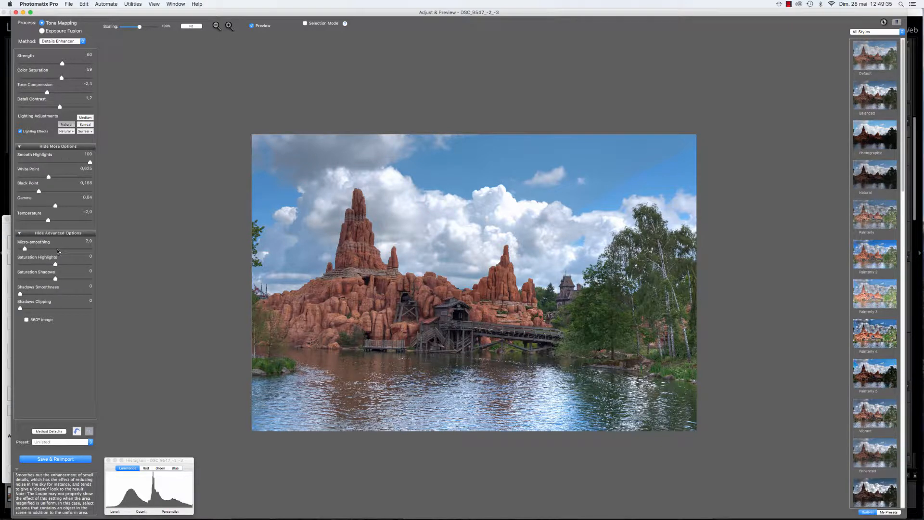
mouse_move(59, 248)
left_mouse_down()
mouse_move(48, 248)
mouse_move(63, 249)
left_mouse_up()
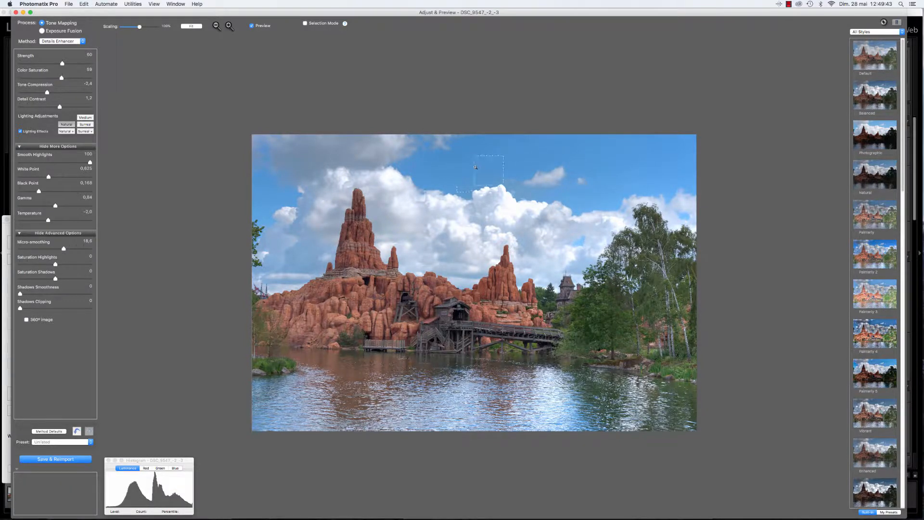
left_click_drag(63, 248, 20, 249)
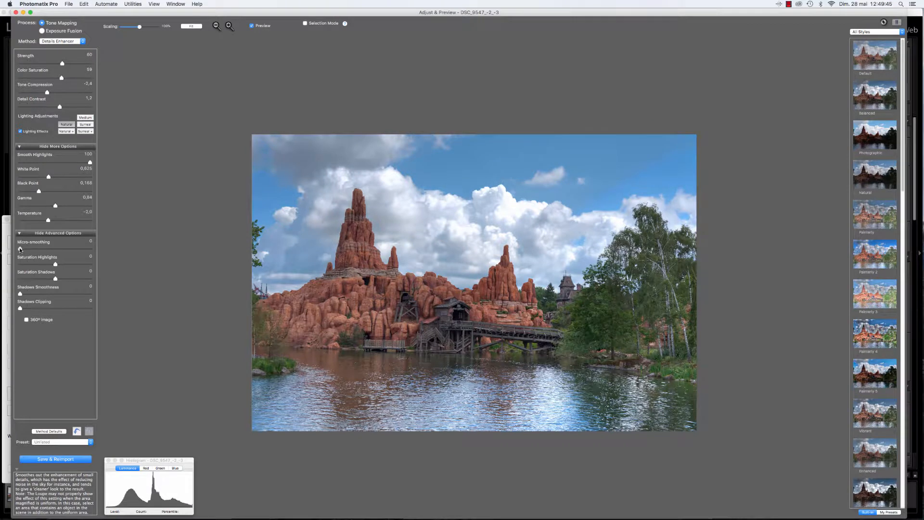
left_click(691, 177)
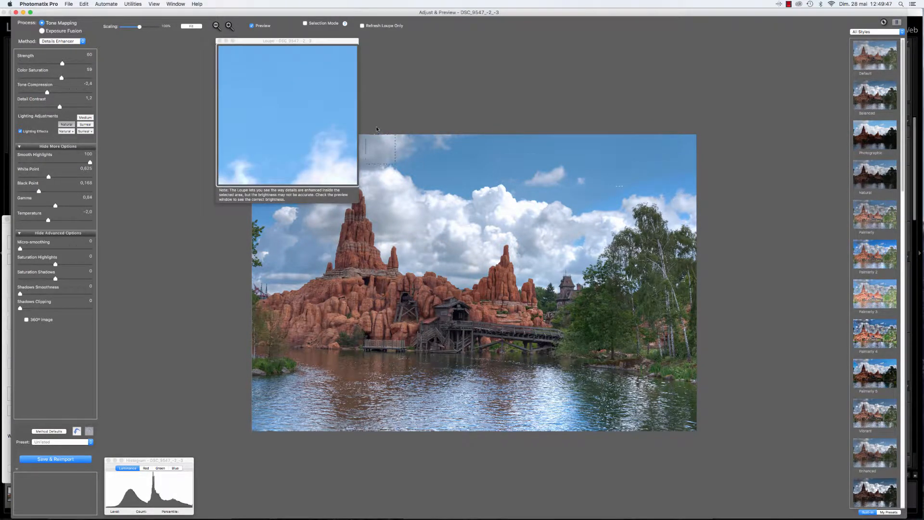
left_click(219, 41)
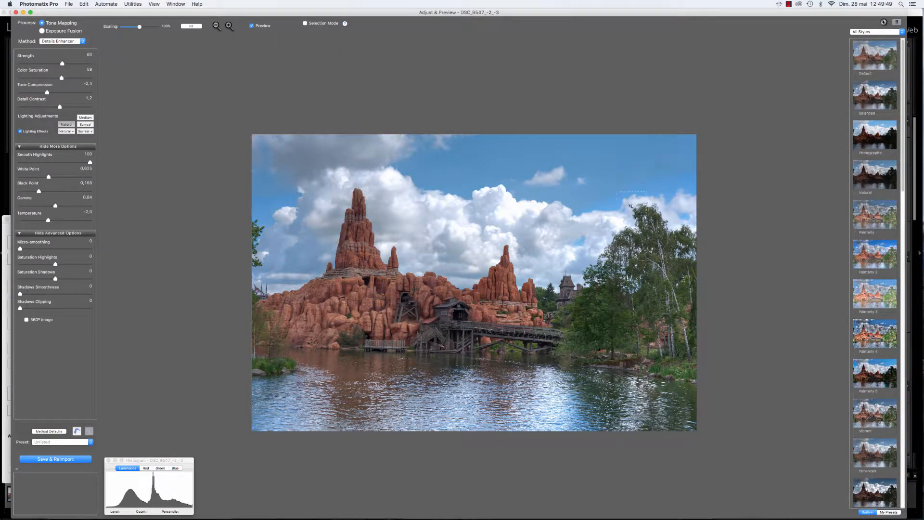
left_click_drag(20, 248, 93, 249)
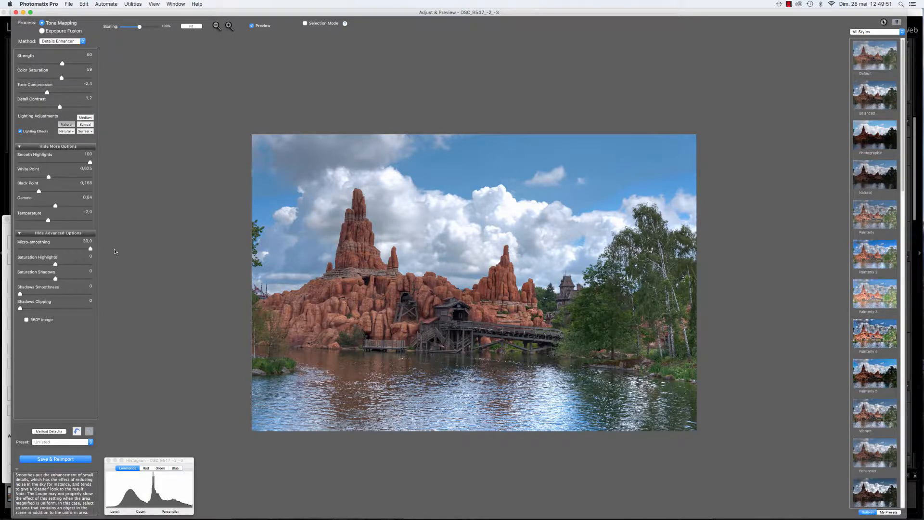
left_click_drag(67, 250, 78, 250)
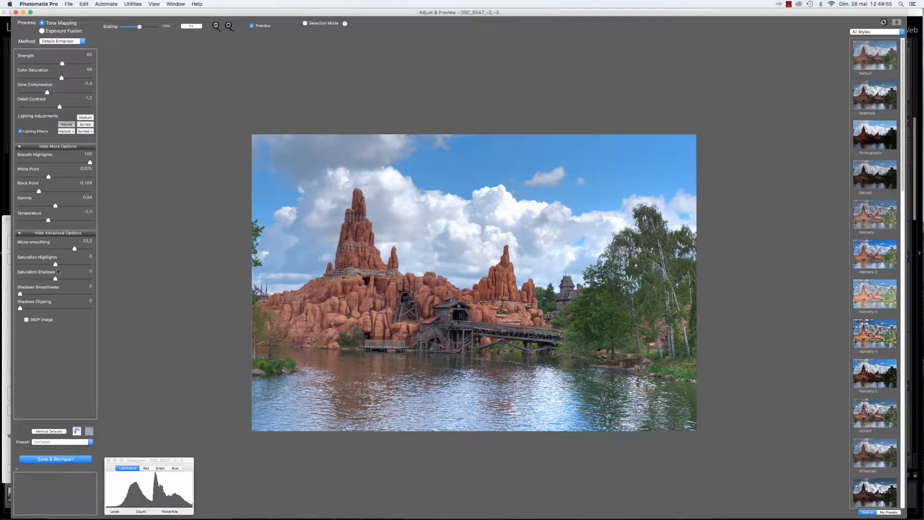
Save the tone-mapped image and reimport it into Lightroom, then minimize the Photomatix Pro window
left_click(63, 460)
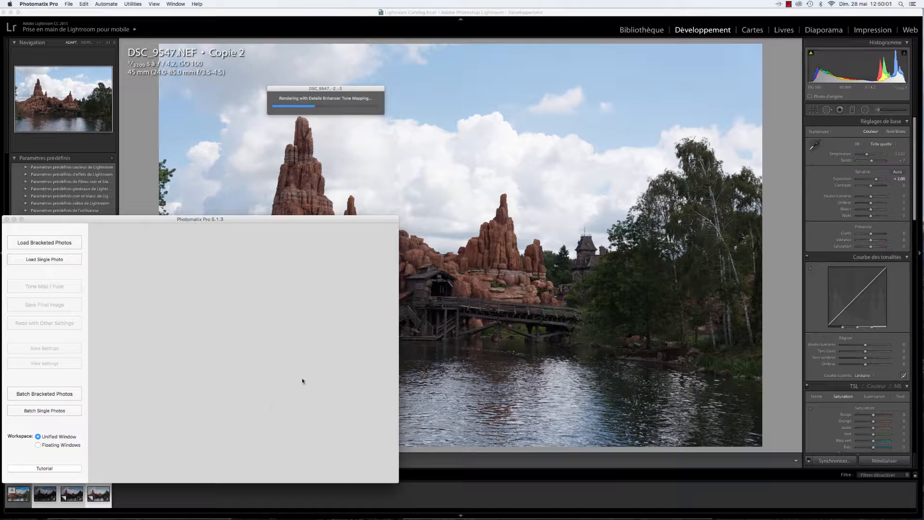
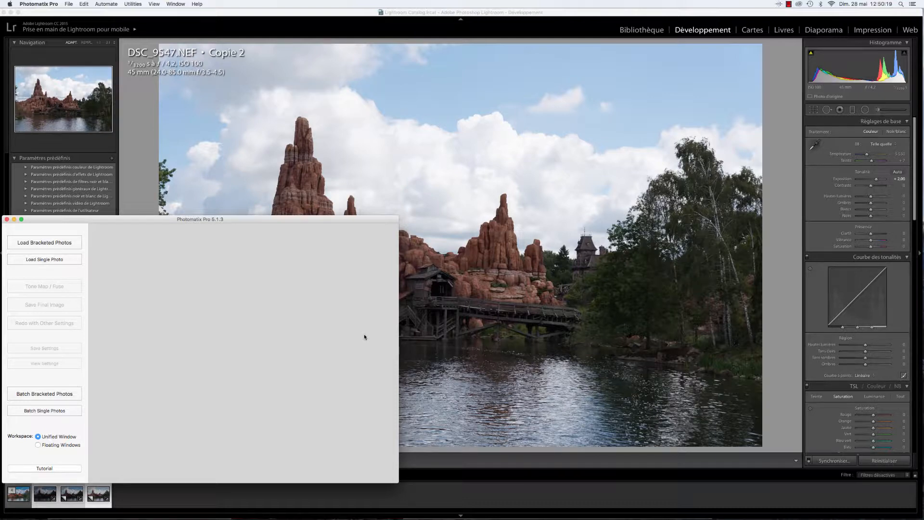
left_click(14, 219)
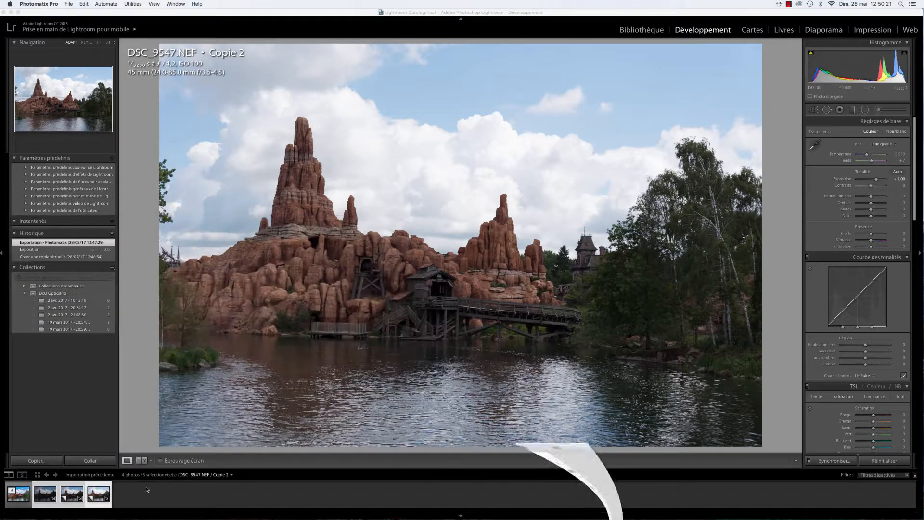
In Lightroom, show all photographs in the filmstrip, open DSC_9547x3-2.tif and inspect the mine buildings, bridge and trees close up
left_click(198, 476)
left_click(224, 434)
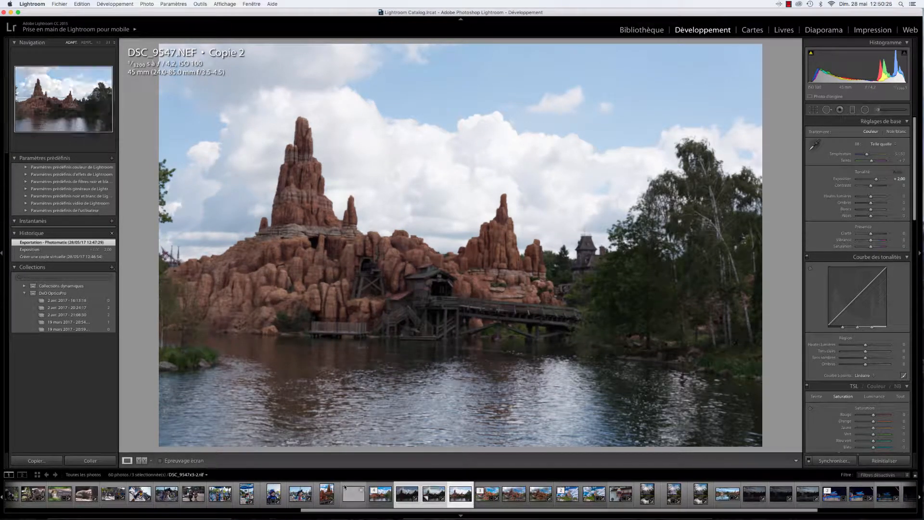
left_click(352, 486)
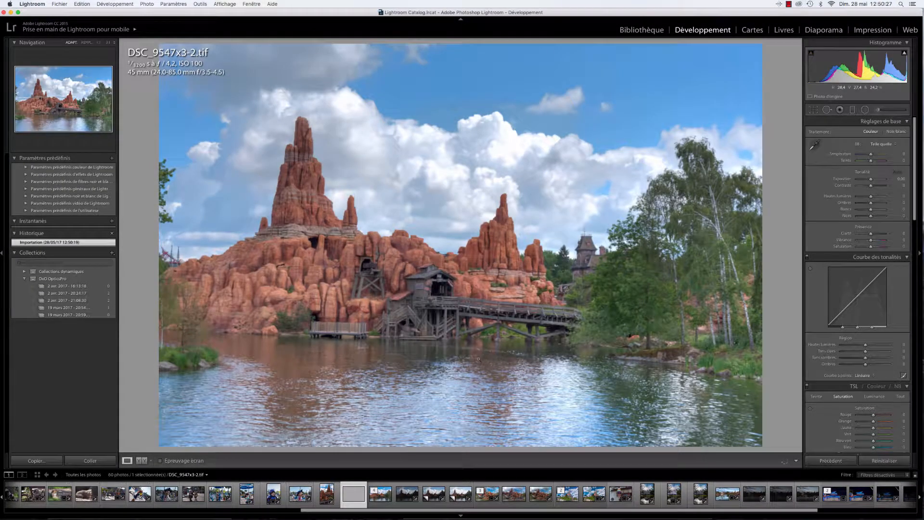
left_click(437, 289)
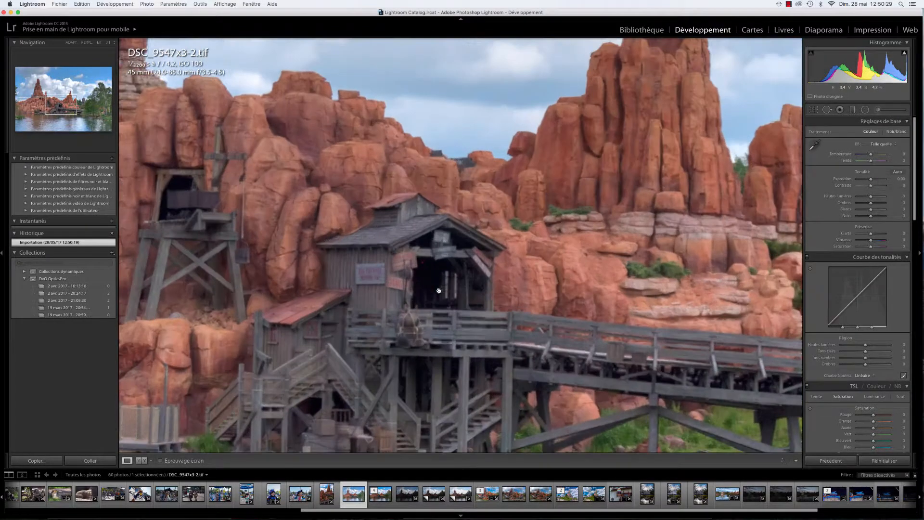
left_click_drag(561, 307, 452, 284)
left_click_drag(620, 280, 458, 273)
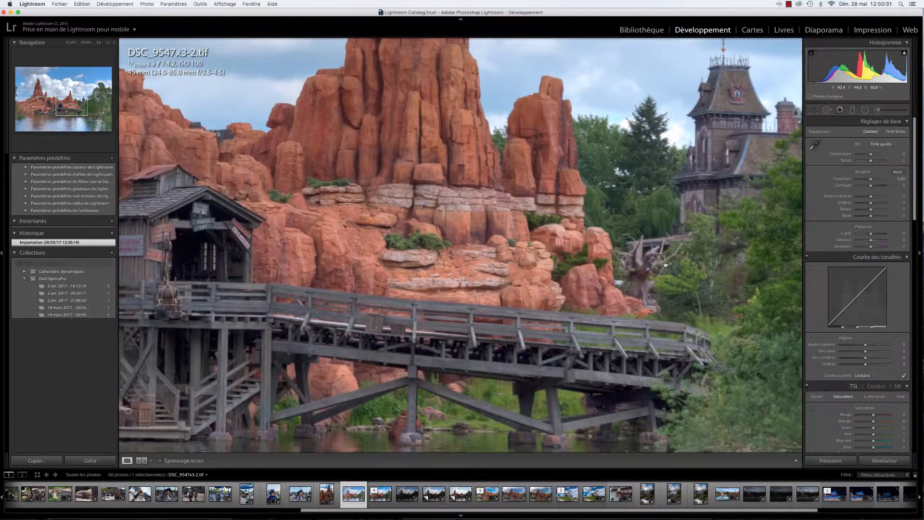
left_click_drag(587, 268, 480, 268)
left_click(633, 262)
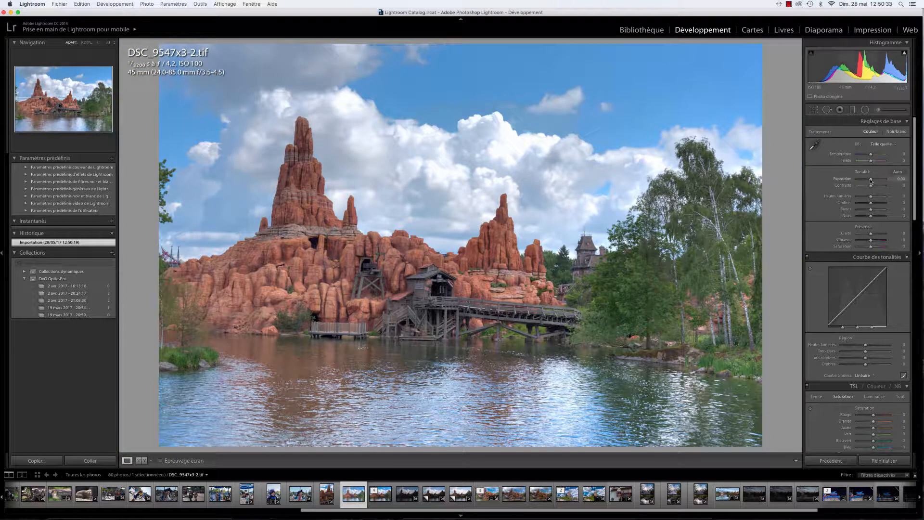
Set the HDR image's Exposure to -0.35, Highlights to -45, Shadows to +16, Whites to +18 and Blacks to -21
left_click_drag(870, 179, 865, 198)
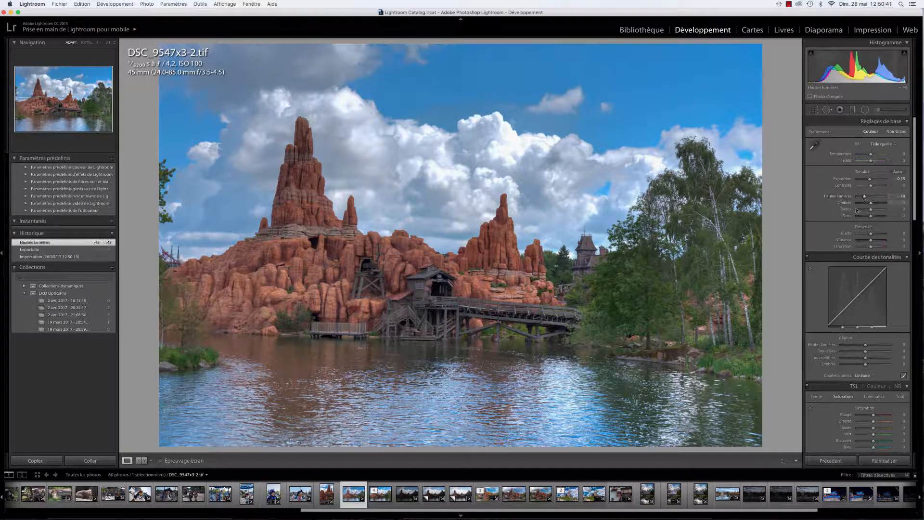
key("alt")
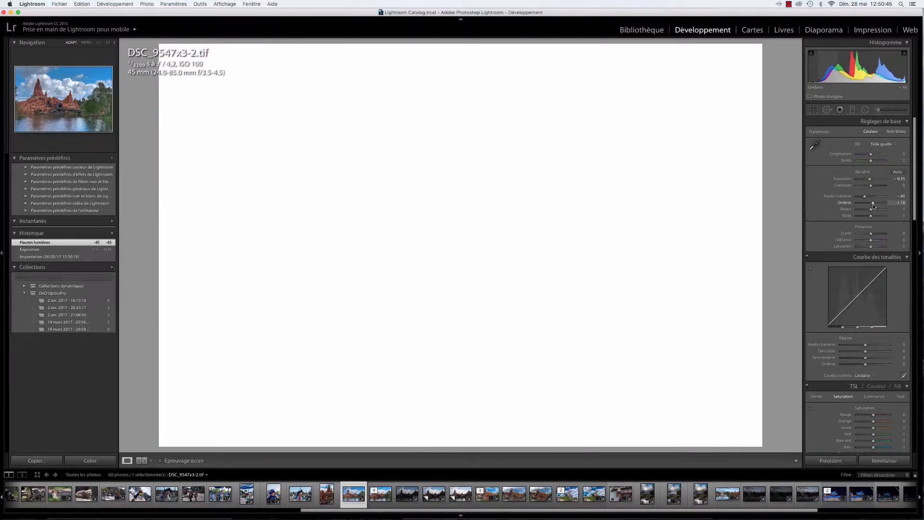
left_click_drag(873, 206, 868, 216)
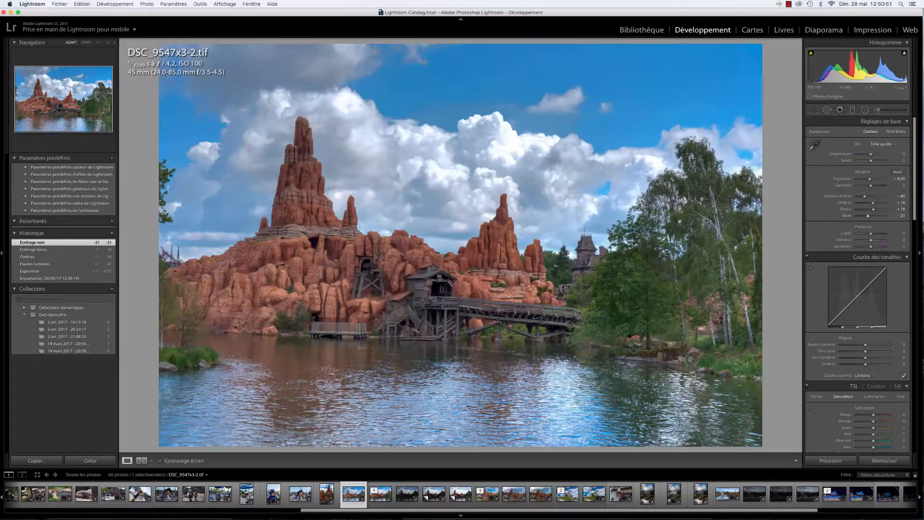
Straighten the image with the crop tool at an angle of about -0.5
left_click(809, 114)
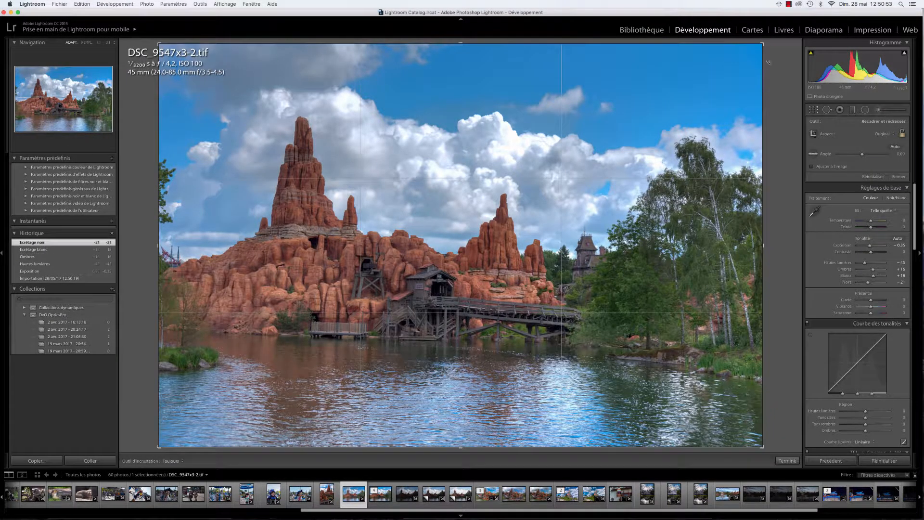
left_click_drag(769, 46, 774, 53)
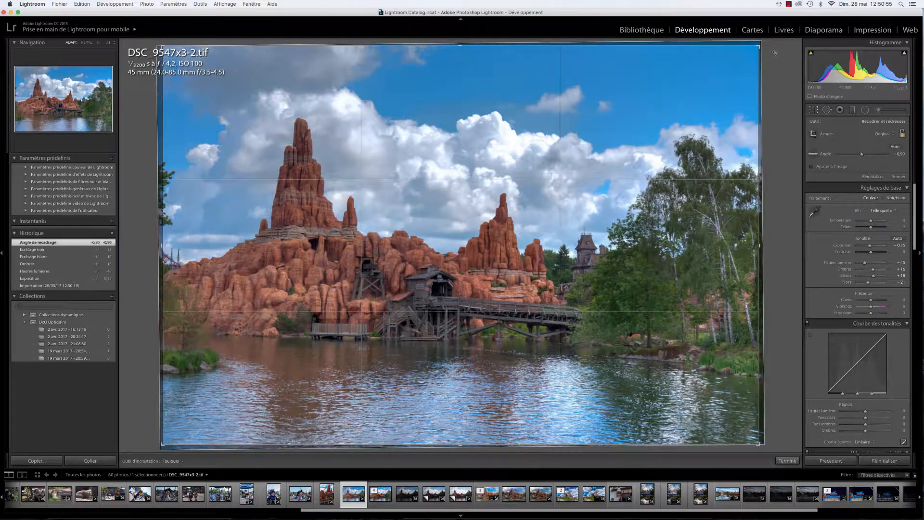
left_click(817, 111)
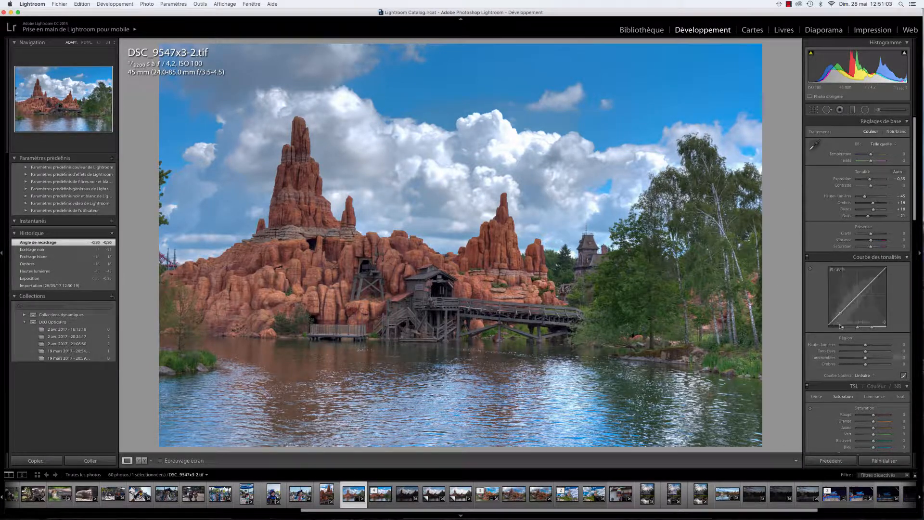
Adjust color saturation from samples of the rocks, sky and trees: red +17, orange +31, blue -11 and green -33
scroll(840, 325, "down", 5)
scroll(839, 326, "down", 5)
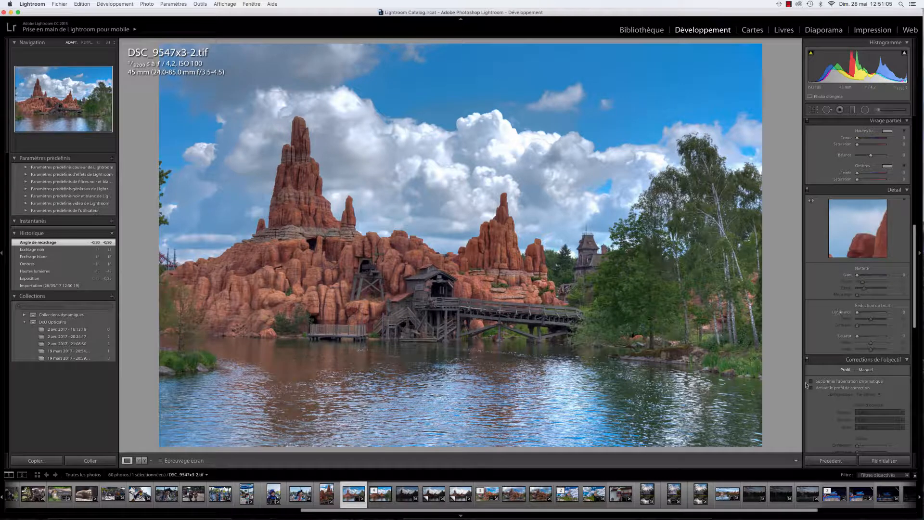
scroll(824, 339, "up", 5)
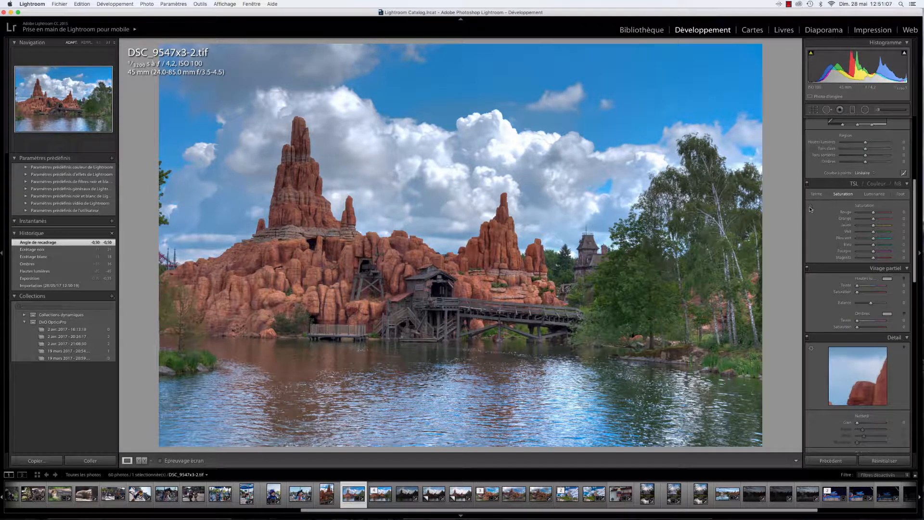
left_click(810, 208)
left_click_drag(319, 260, 319, 241)
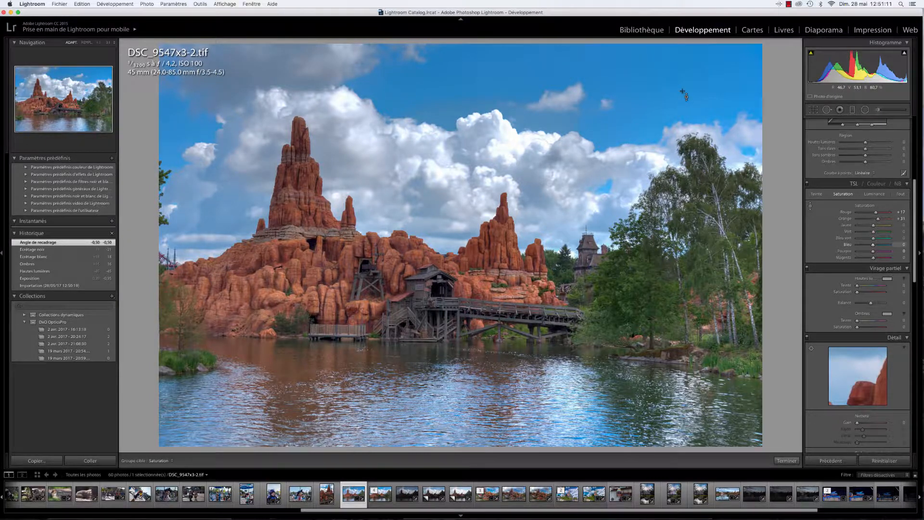
left_click_drag(683, 92, 682, 97)
left_click_drag(650, 270, 649, 292)
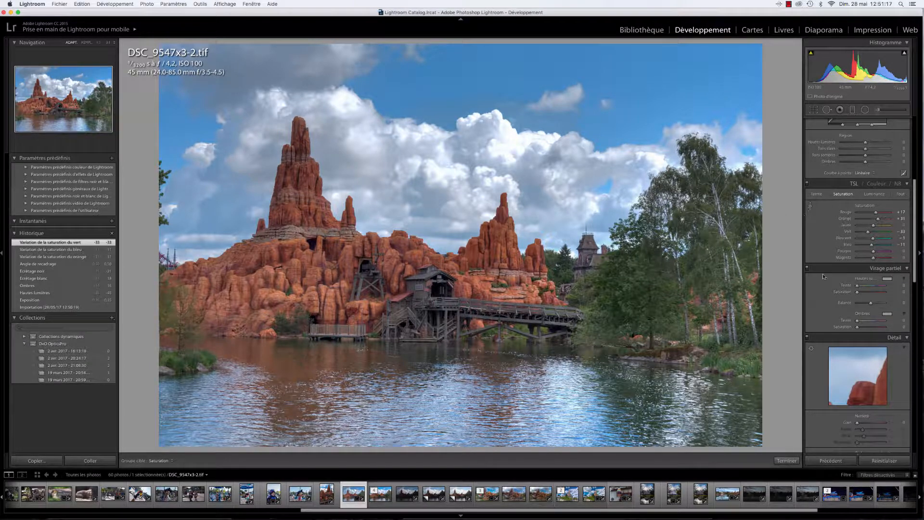
Try a stronger sharpening amount and return it to 0, then set luminance noise reduction to 40
left_click_drag(866, 419, 843, 426)
scroll(834, 376, "down", 4)
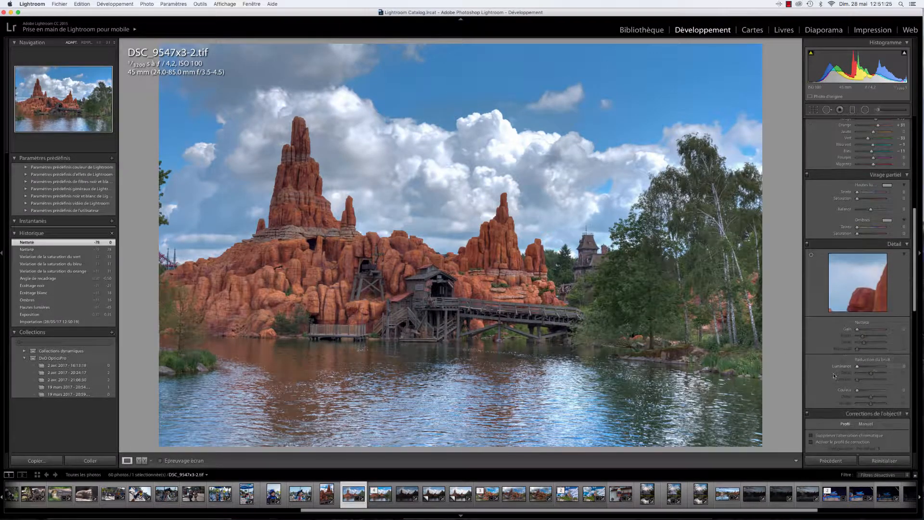
left_click(868, 367)
Correct the perspective with automatic Upright and zoom in on the mine buildings to check the detail
scroll(840, 368, "down", 7)
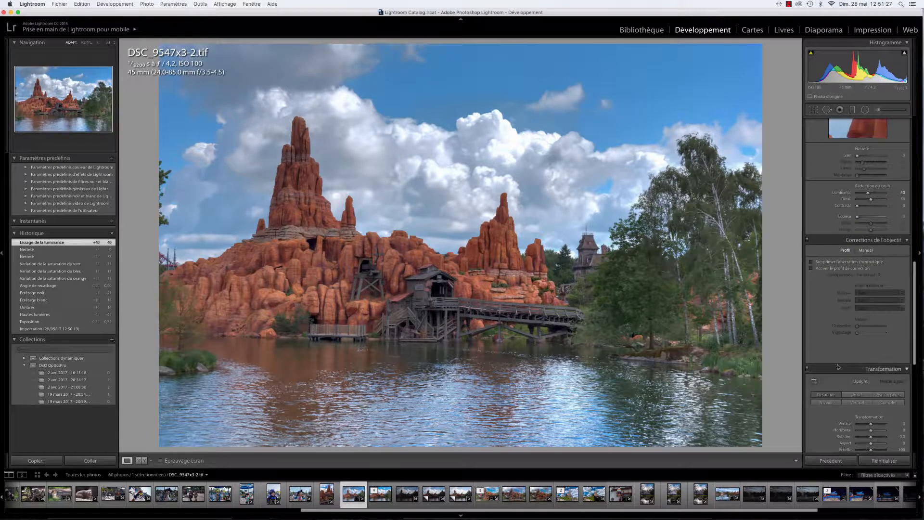
left_click(863, 394)
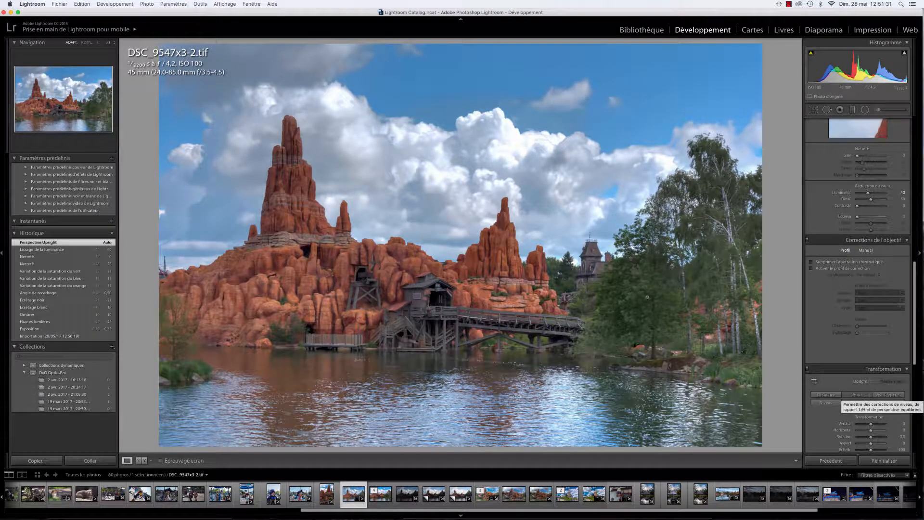
left_click(372, 300)
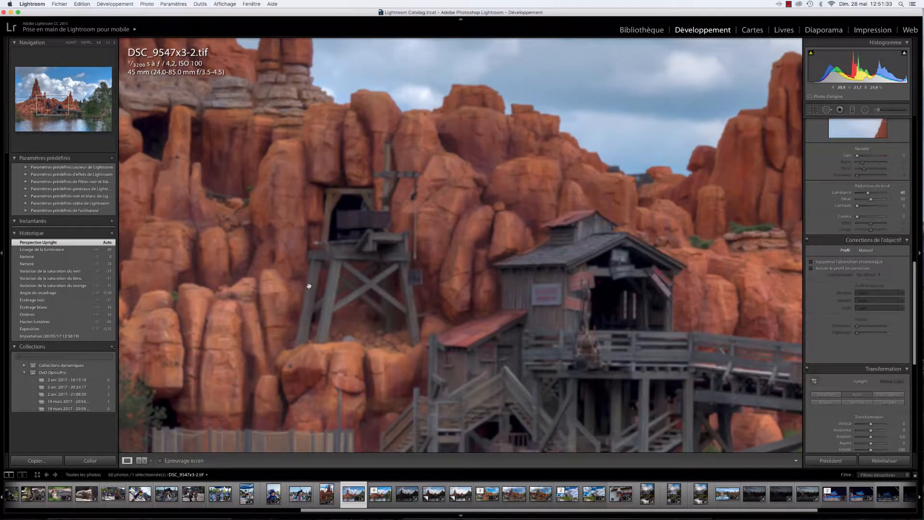
Compare the rock detail near the mine tower at high zoom and reduce luminance noise reduction to 12
left_click_drag(395, 287, 512, 281)
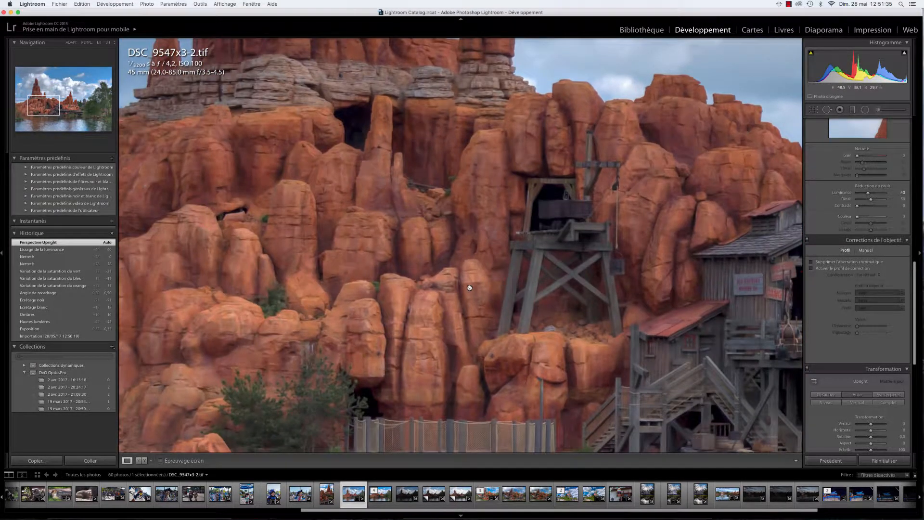
scroll(859, 355, "up", 5)
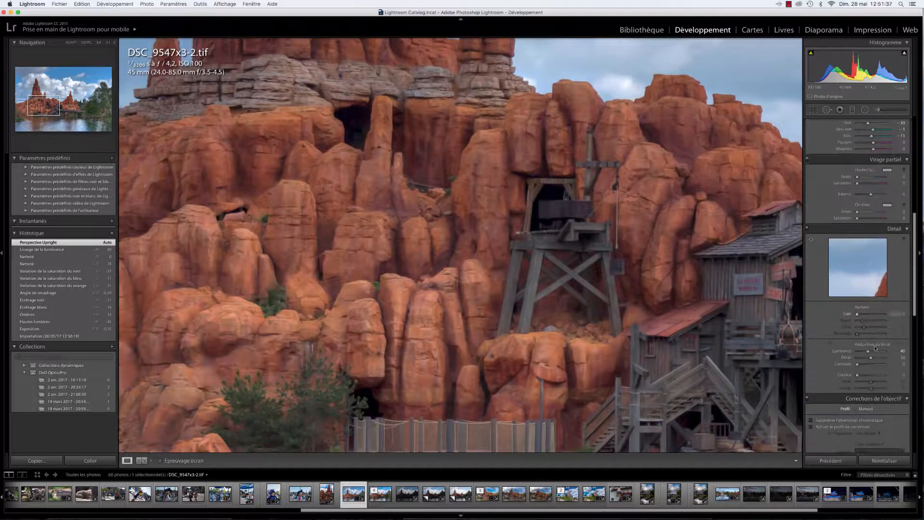
left_click(861, 352)
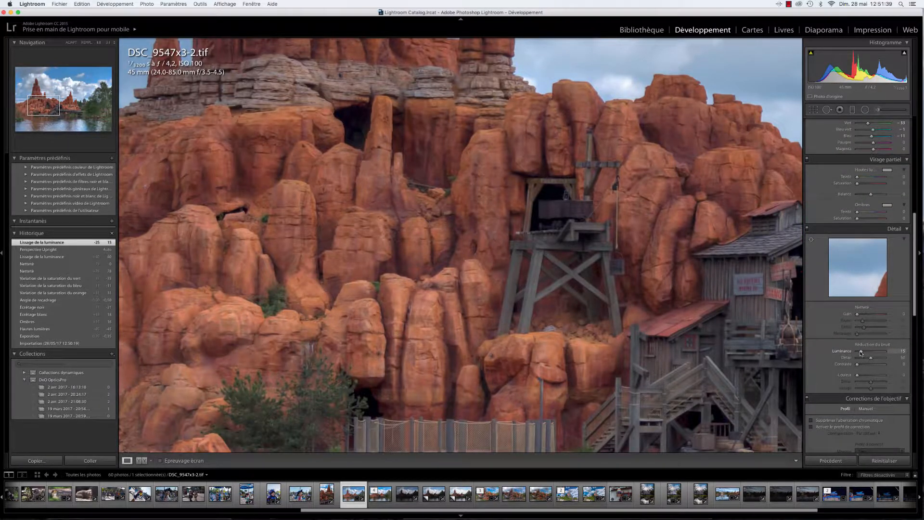
left_click_drag(861, 353, 859, 353)
left_click(594, 294)
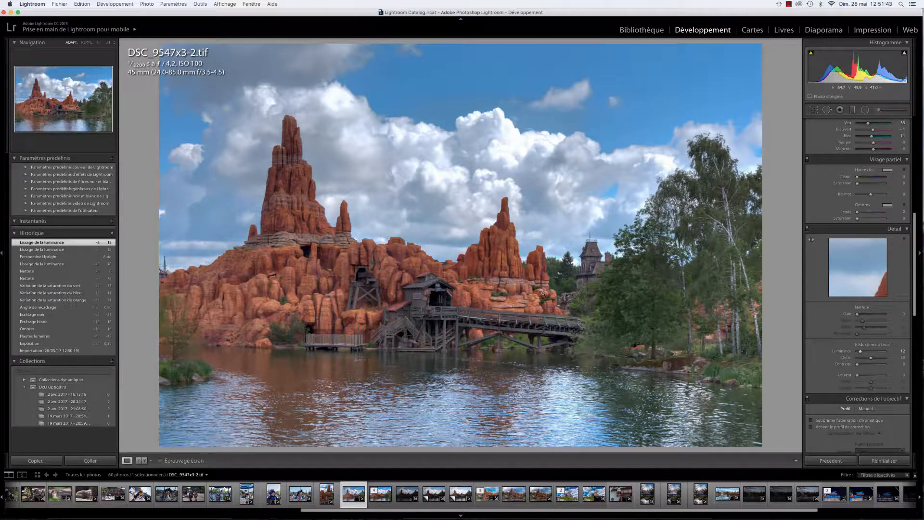
Zoom in and examine the light and shadow on the rock peaks, from the smaller peak across to the tall one
key("k")
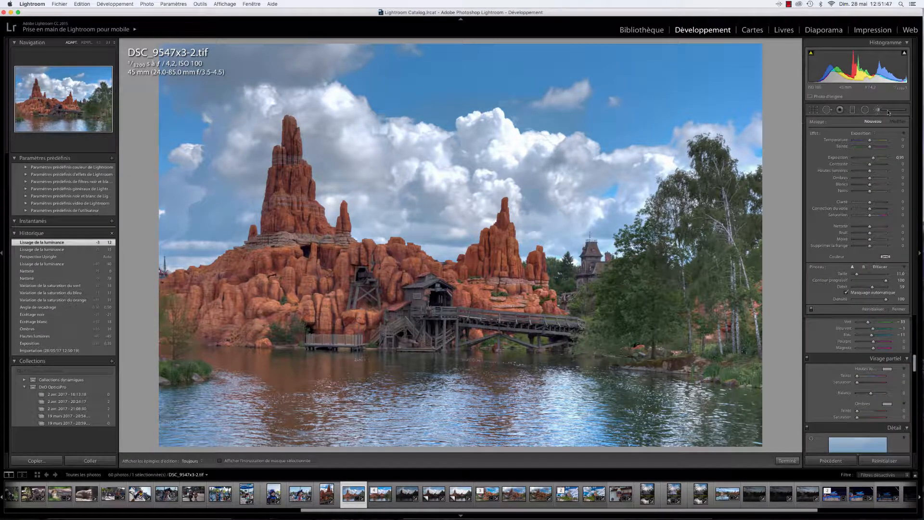
left_click(877, 111)
left_click(512, 242)
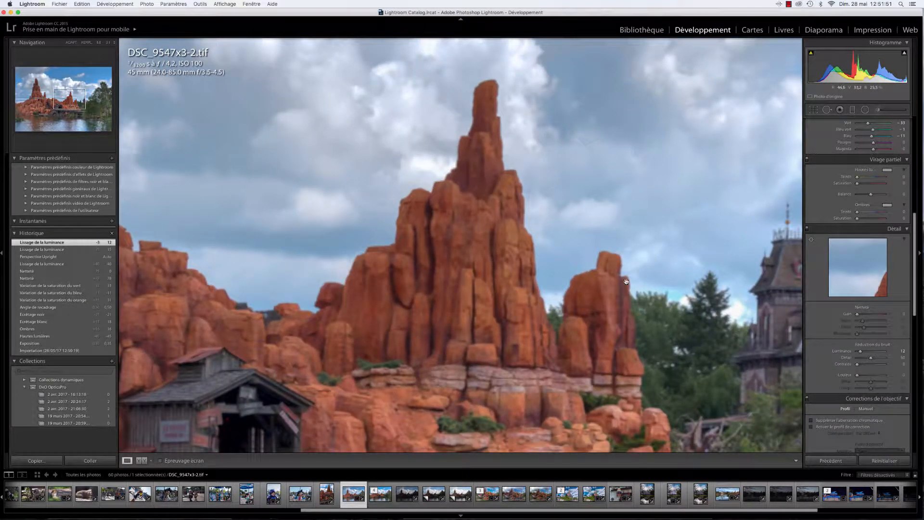
left_click_drag(471, 284, 607, 280)
left_click_drag(304, 327, 435, 277)
left_click_drag(351, 325, 557, 317)
left_click_drag(404, 278, 481, 357)
left_click_drag(474, 204, 462, 272)
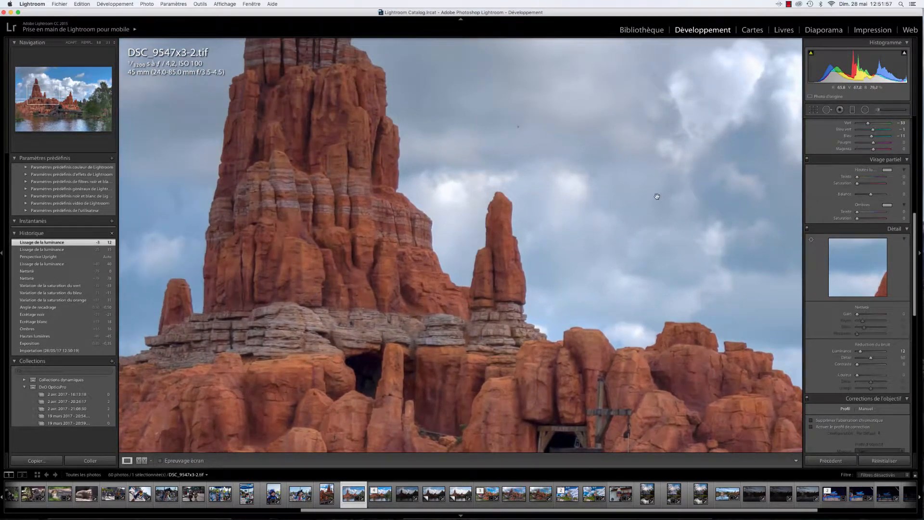
scroll(877, 129, "up", 1)
Brighten the sunlit side of the small rock pinnacle beside the tall peak with a size 3 adjustment brush at positive exposure
left_click(878, 111)
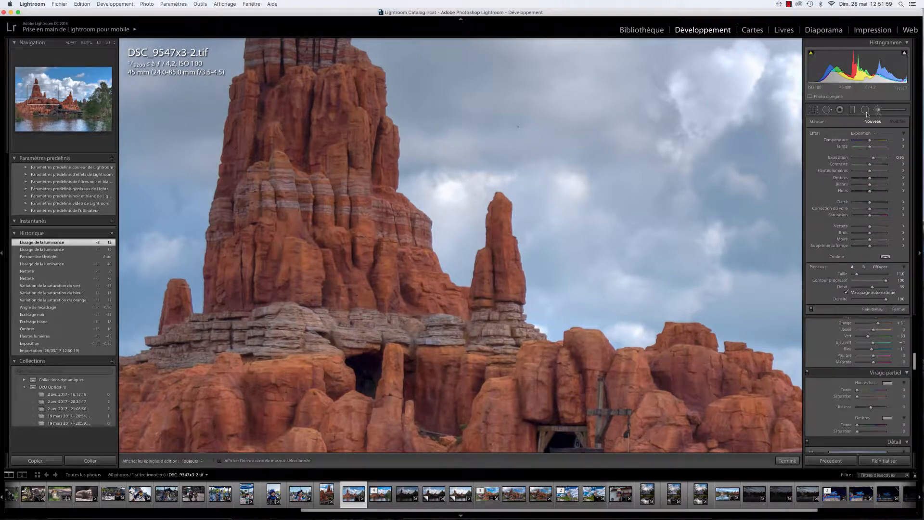
scroll(666, 160, "down", 8)
left_click_drag(508, 277, 530, 230)
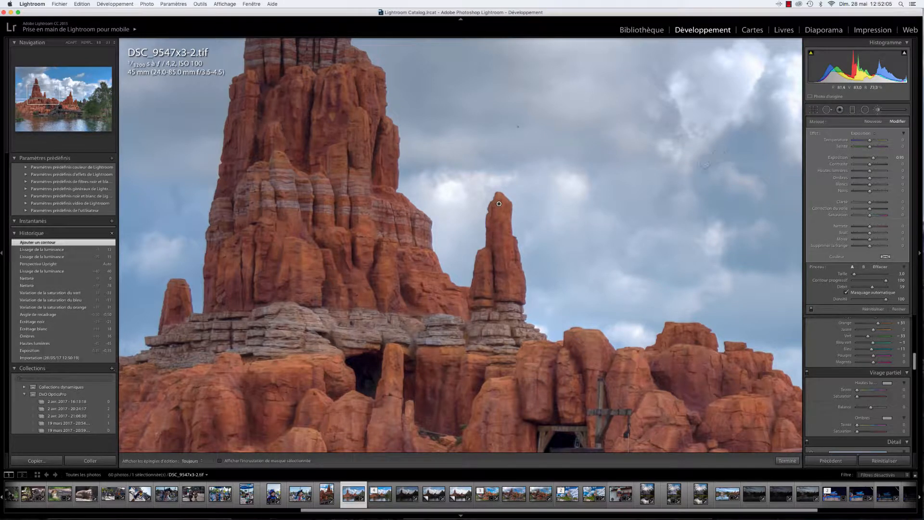
key("super+z")
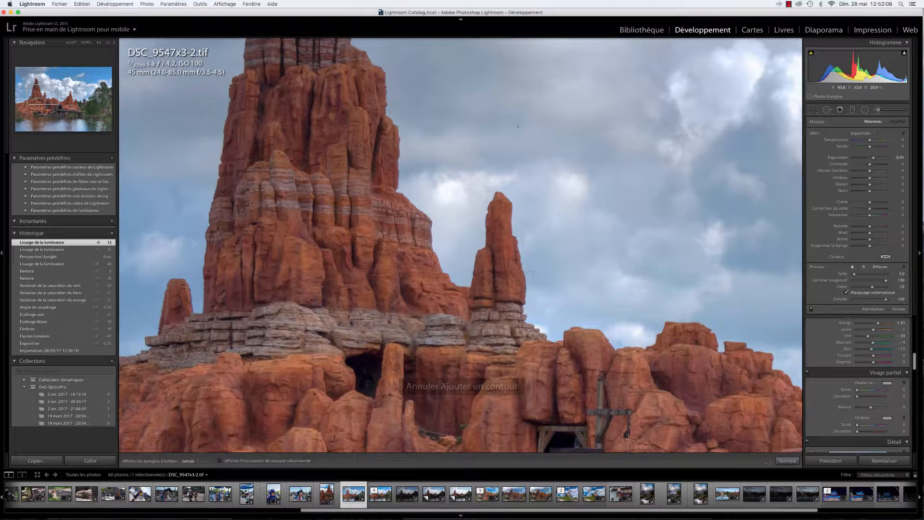
left_click_drag(514, 280, 515, 284)
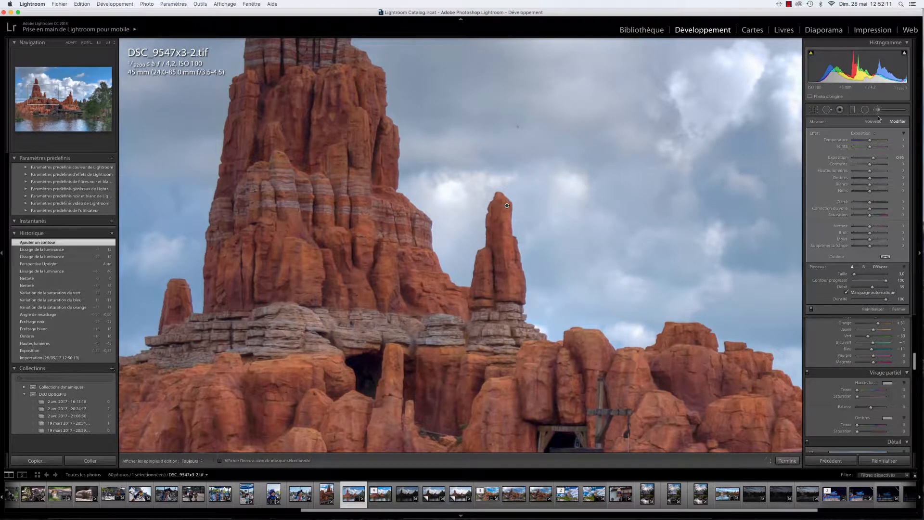
Add a second brush adjustment darkening the shaded side of the small pinnacle, with exposure lowered to about -1.1
left_click(875, 121)
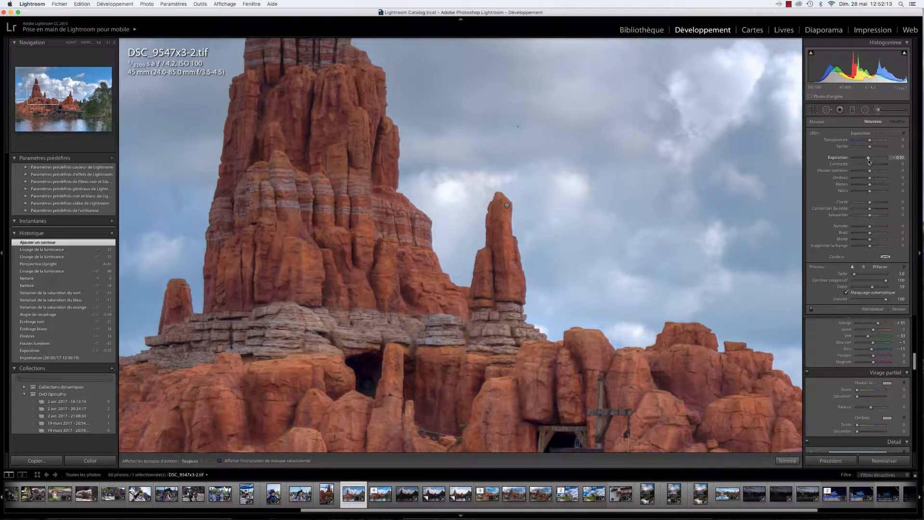
left_click_drag(868, 161, 866, 162)
left_click(497, 206)
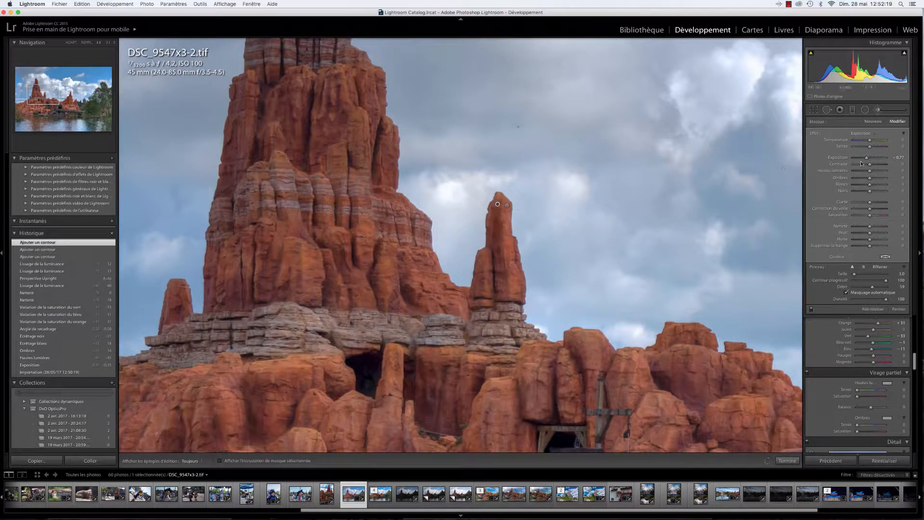
left_click_drag(865, 160, 865, 160)
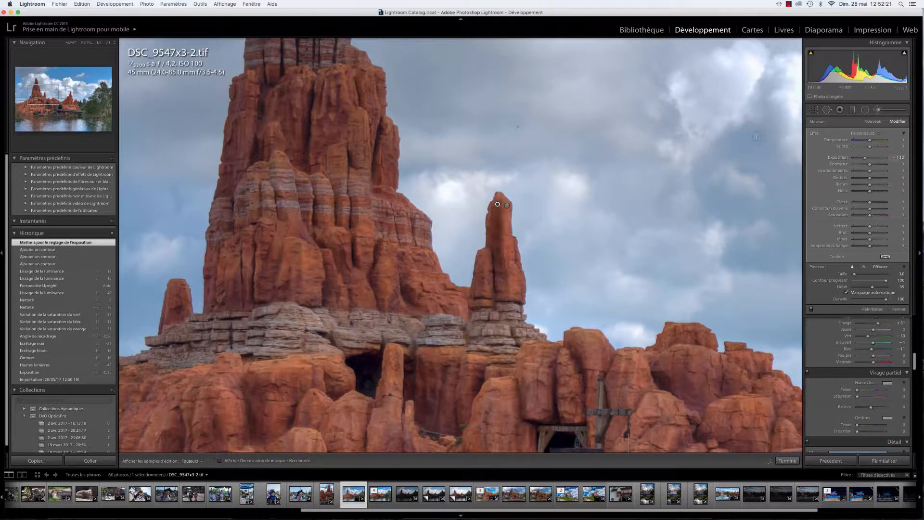
left_click(878, 110)
left_click(555, 230)
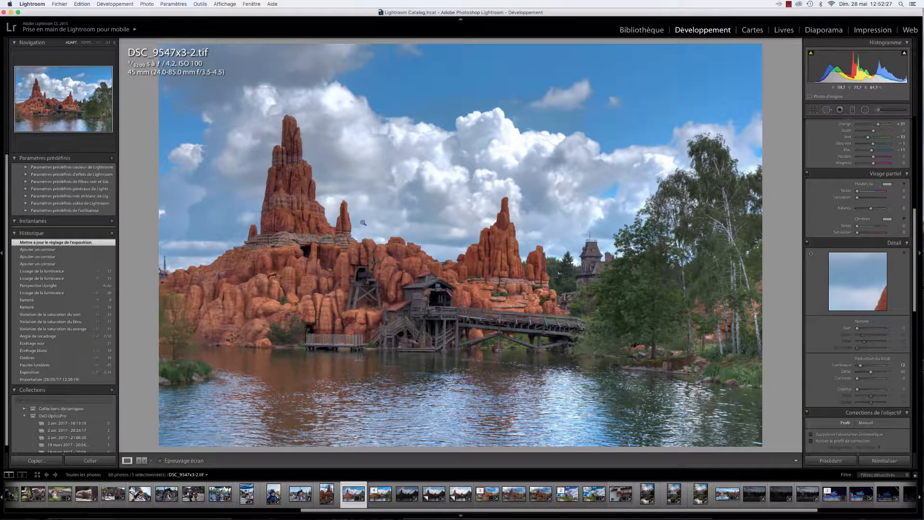
Darken the shaded side of the tall peak's summit with a new brush adjustment at -0.77 exposure
left_click(333, 222)
left_click_drag(291, 223, 491, 224)
left_click_drag(429, 87, 497, 256)
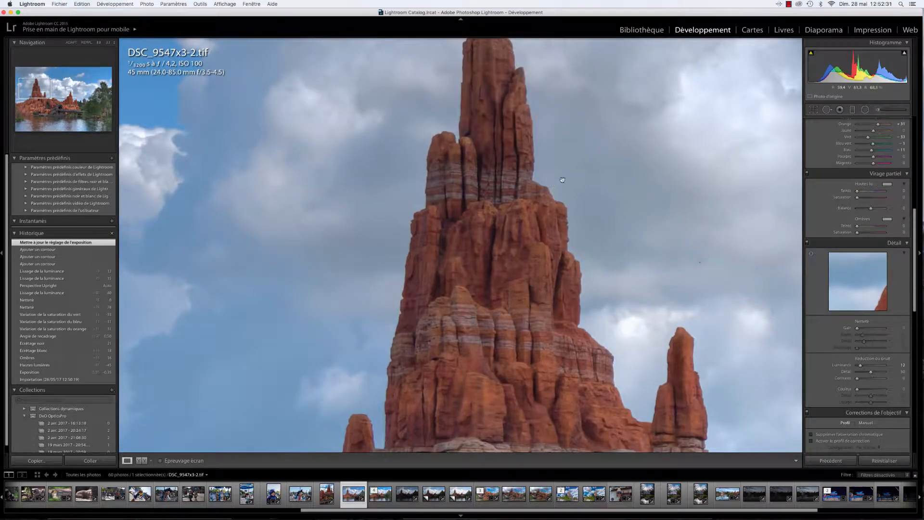
left_click_drag(488, 145, 483, 227)
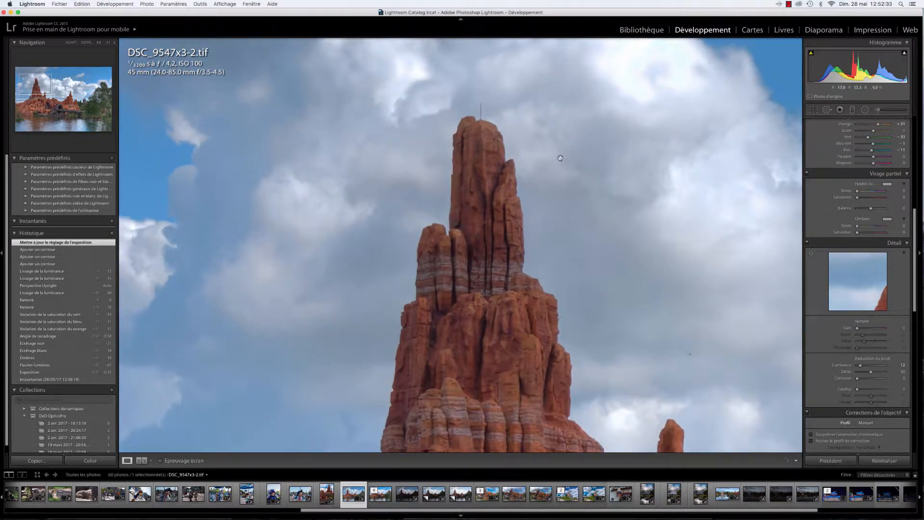
left_click(865, 112)
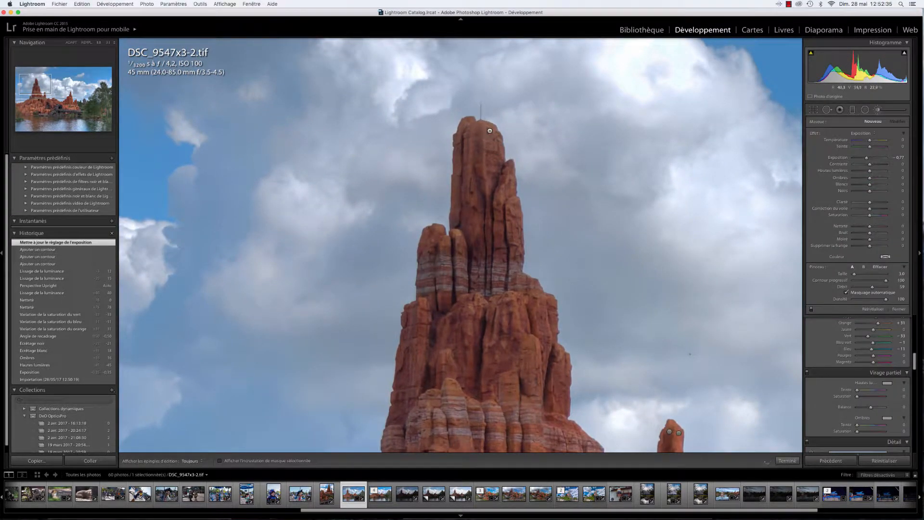
key("h")
left_click_drag(476, 127, 477, 144)
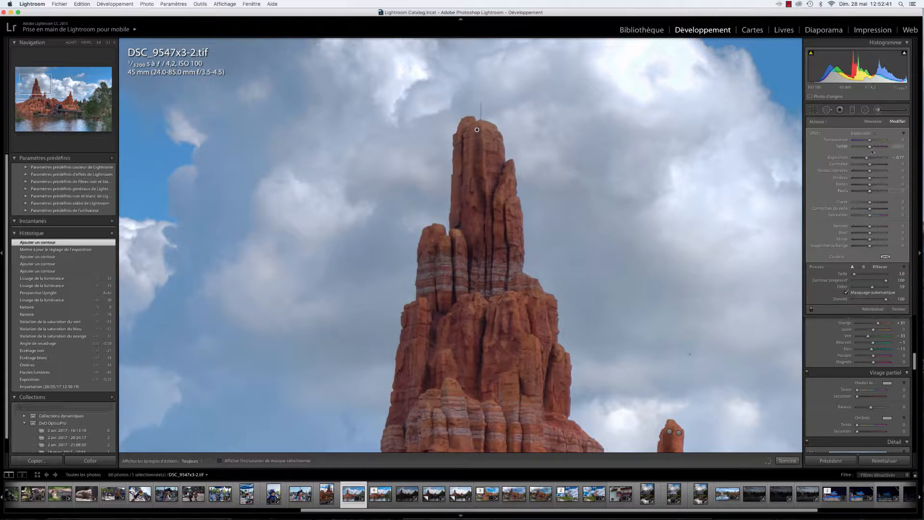
Brighten the sunlit side of the tall peak's summit with a new brush adjustment at 0.71 exposure
left_click(873, 121)
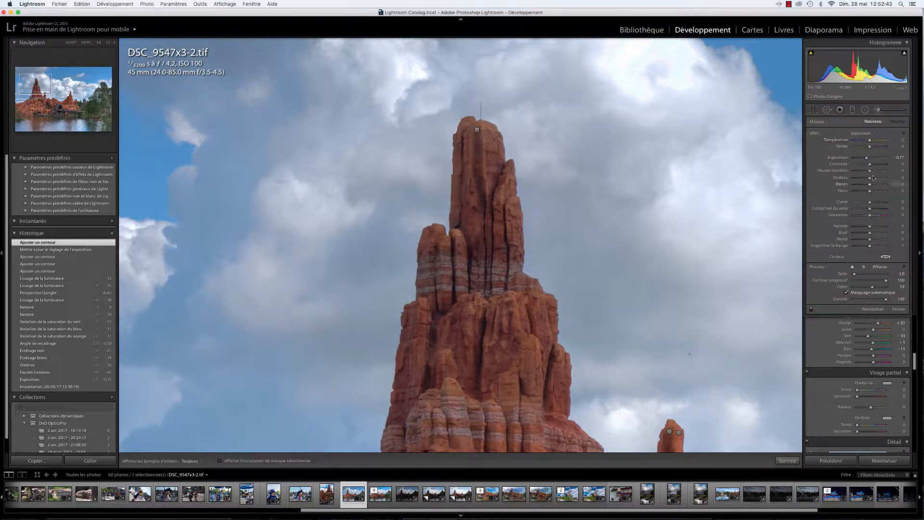
left_click_drag(867, 160, 872, 161)
key("h")
mouse_move(493, 181)
left_mouse_down()
mouse_move(517, 119)
mouse_move(525, 121)
left_mouse_up()
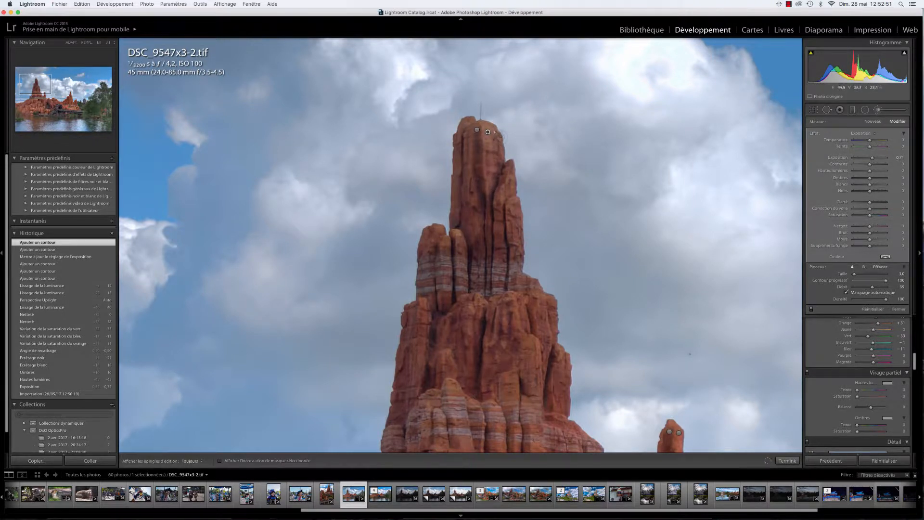
left_click(507, 167)
key("h")
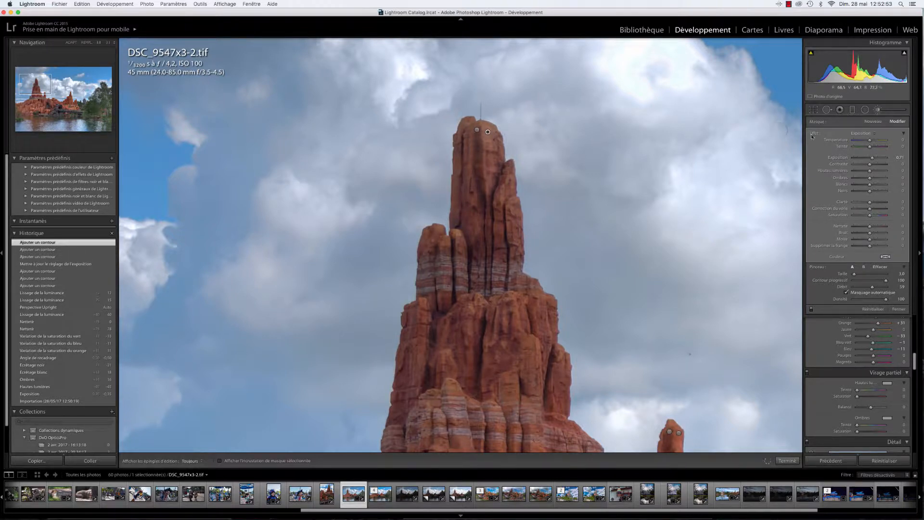
left_click(880, 111)
left_click(596, 153)
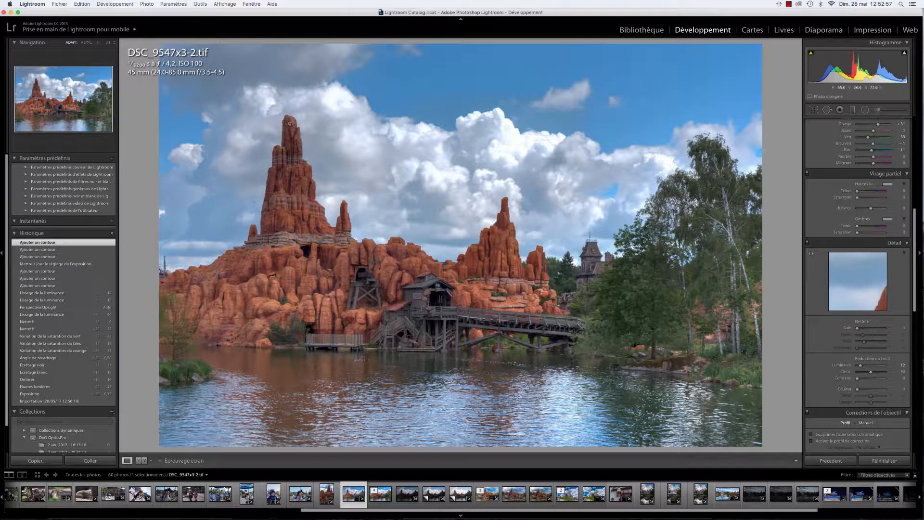
Remove the dark spot in the clouds above the small pinnacle with the spot removal tool
left_click(250, 133)
left_click(465, 235)
left_click(332, 168)
left_click(865, 109)
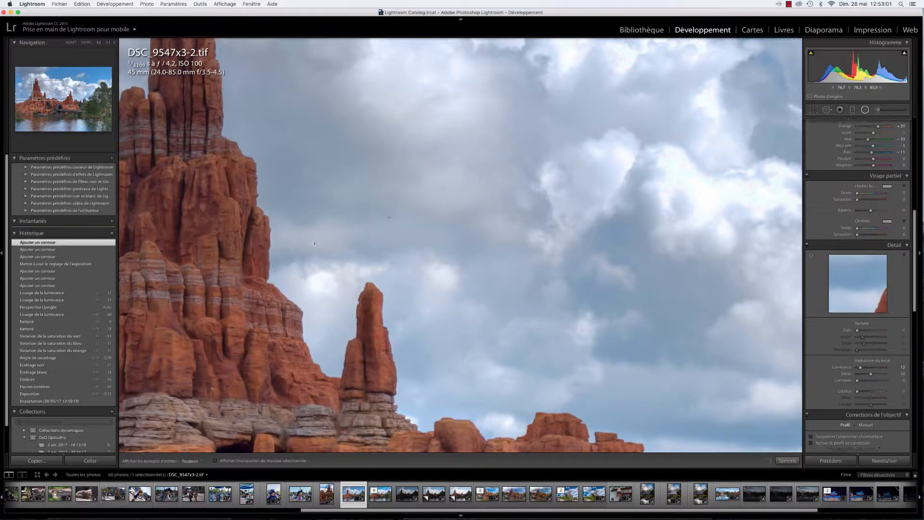
left_click(827, 110)
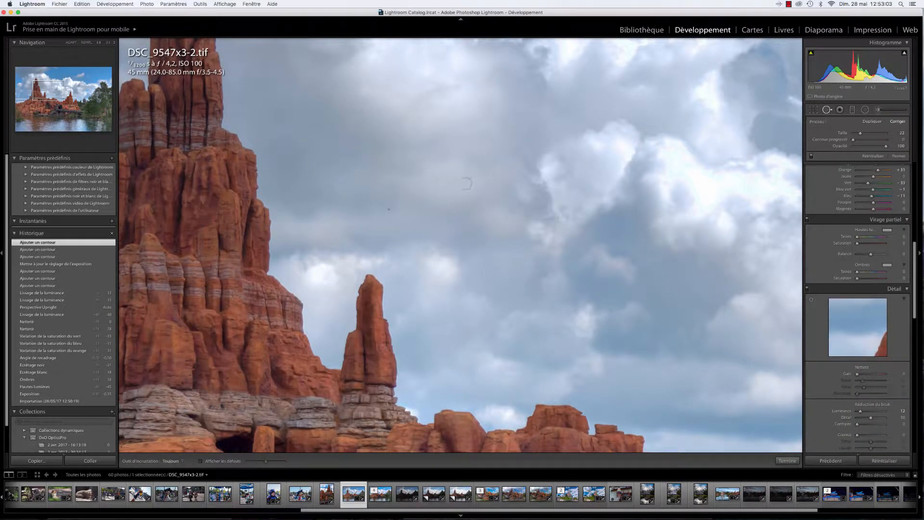
left_click(389, 209)
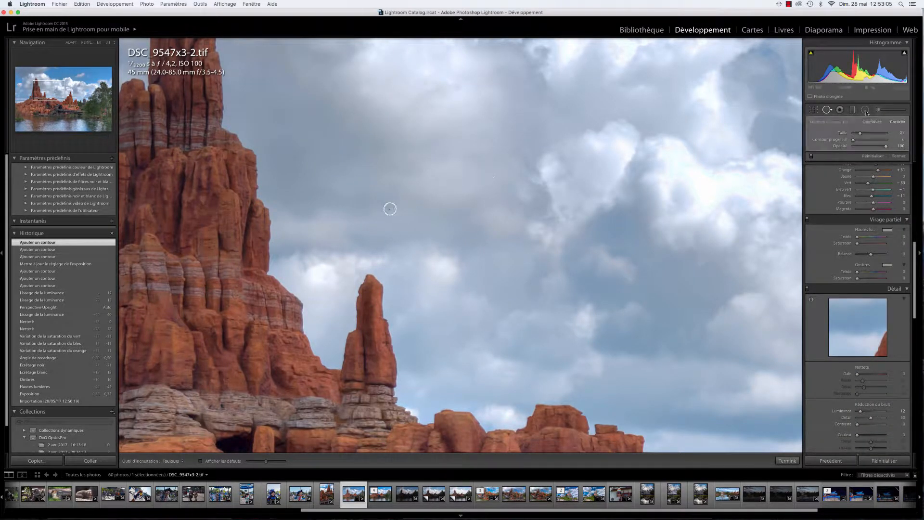
left_click(827, 111)
left_click(630, 166)
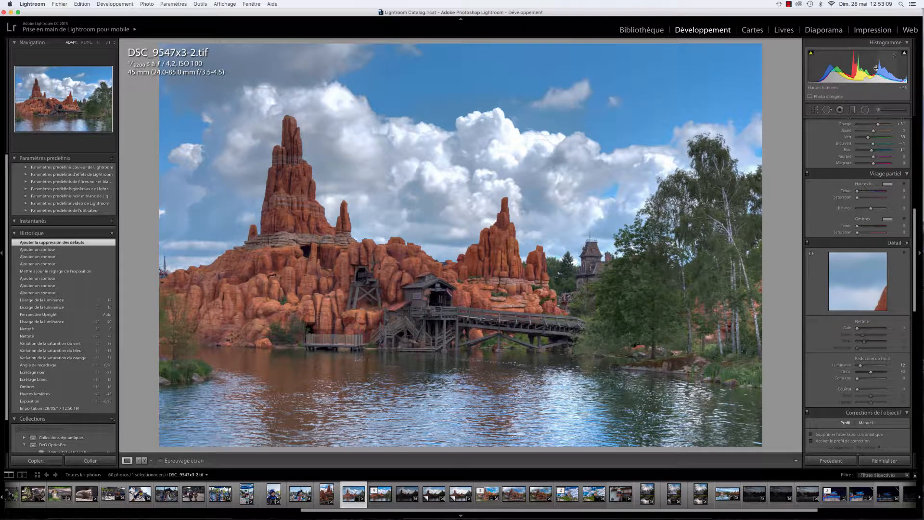
Rotate the crop to -0.39 and trim a strip of water below and a sliver of sky above
left_click(813, 110)
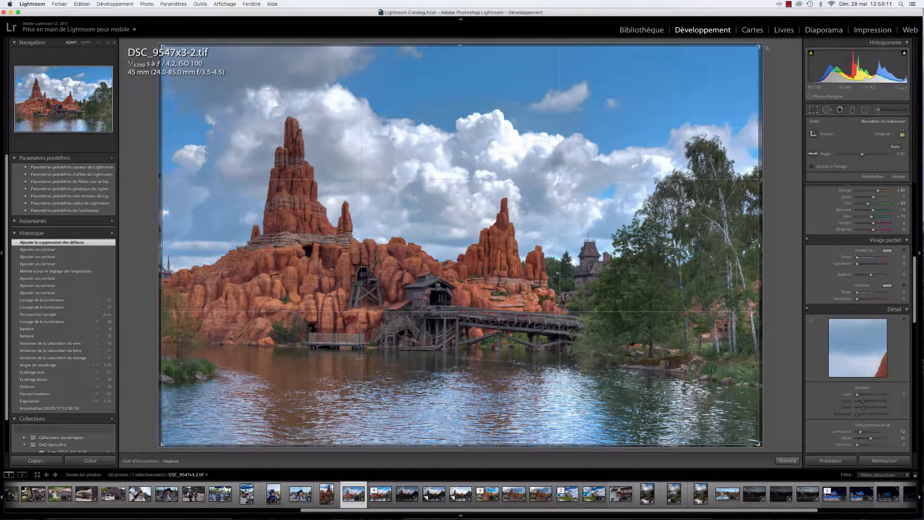
left_click_drag(765, 44, 765, 41)
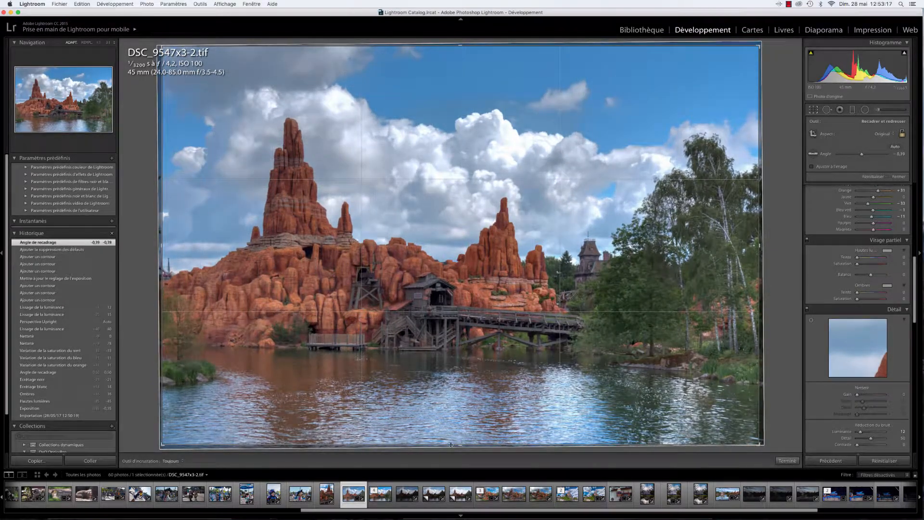
left_click_drag(460, 443, 459, 428)
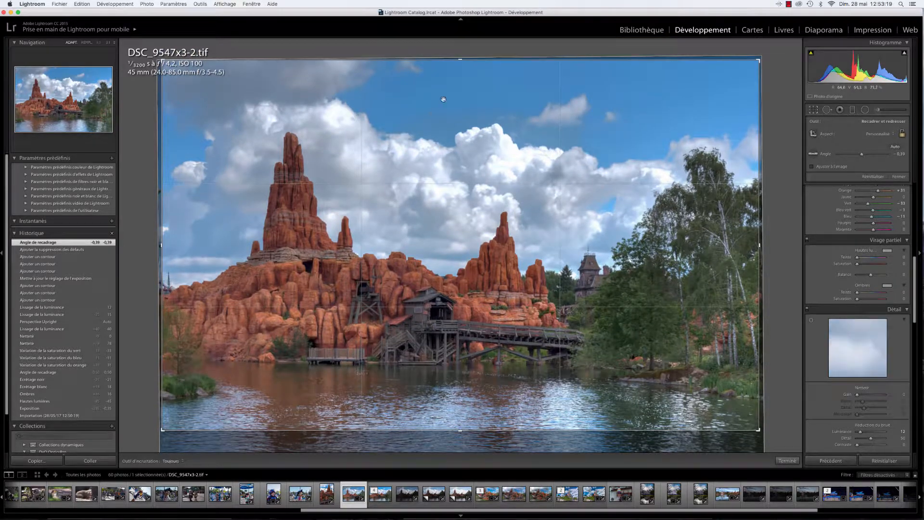
left_click_drag(461, 59, 460, 63)
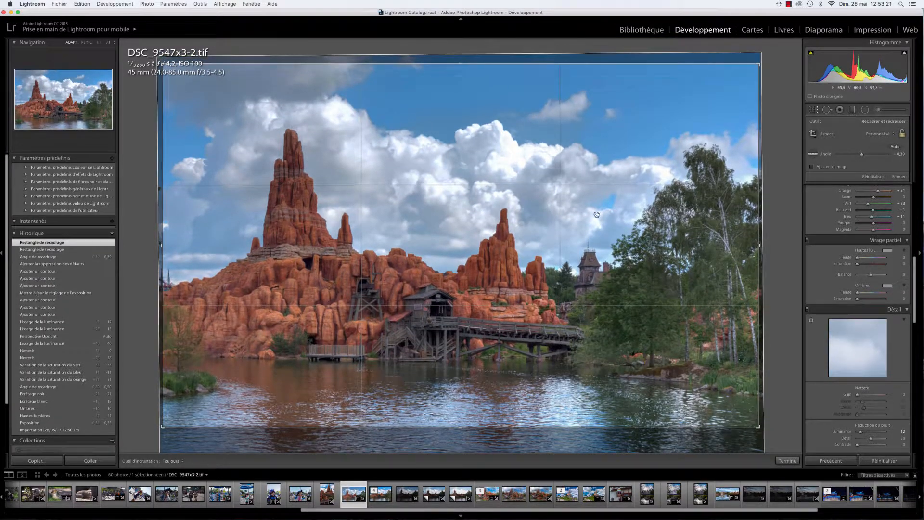
left_click(813, 109)
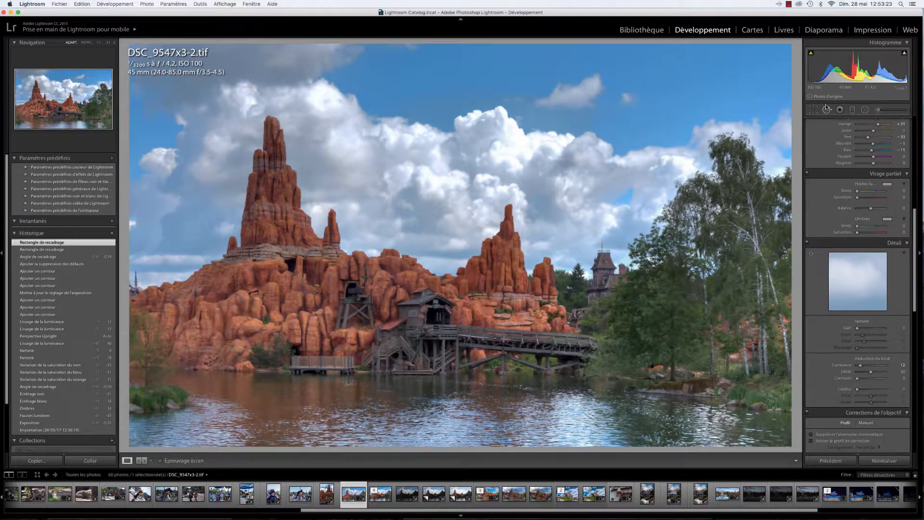
Reopen the crop and fine-tune its rotation angle to -0.34
left_click(813, 110)
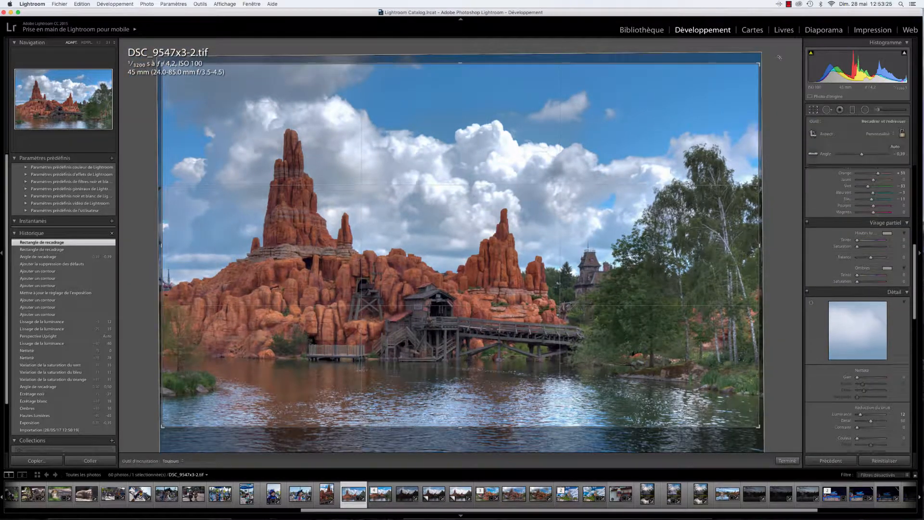
left_click_drag(782, 63, 784, 66)
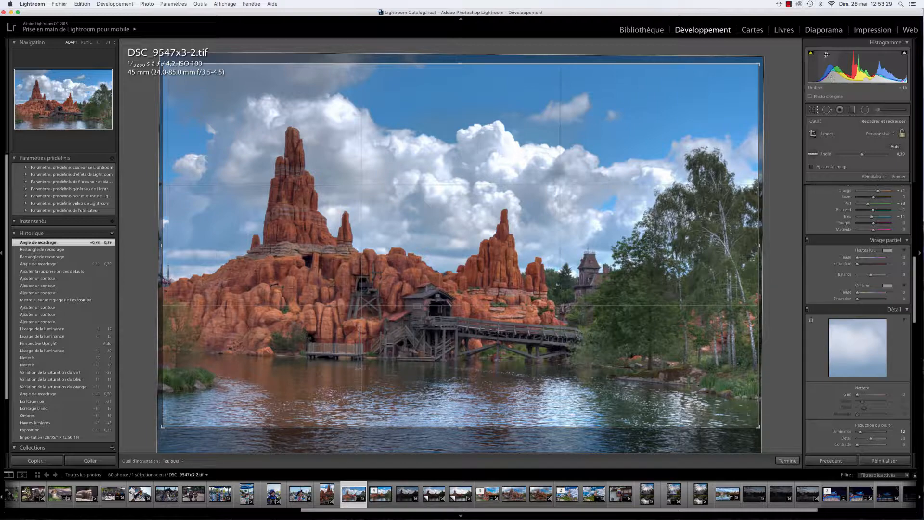
mouse_move(782, 57)
left_mouse_down()
mouse_move(798, 76)
mouse_move(781, 52)
left_mouse_up()
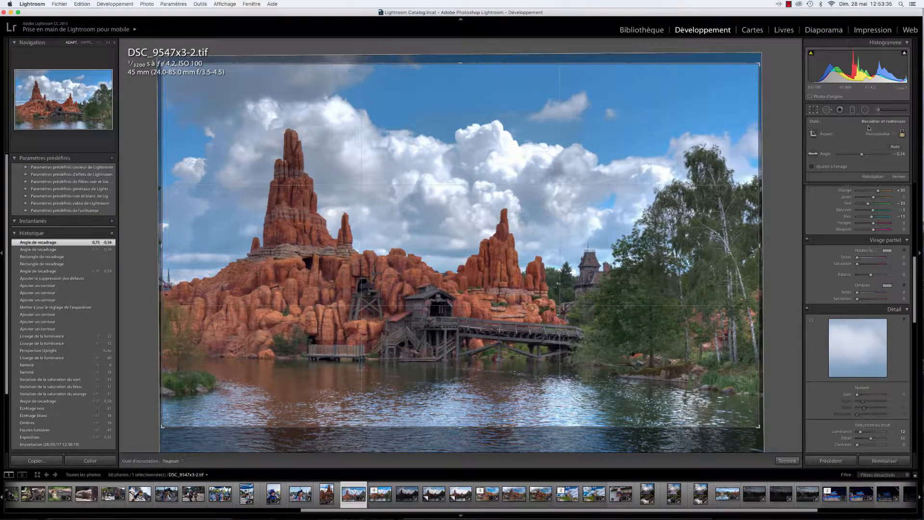
Apply the crop and inspect the wooden station building and surrounding rocks up close
left_click(814, 110)
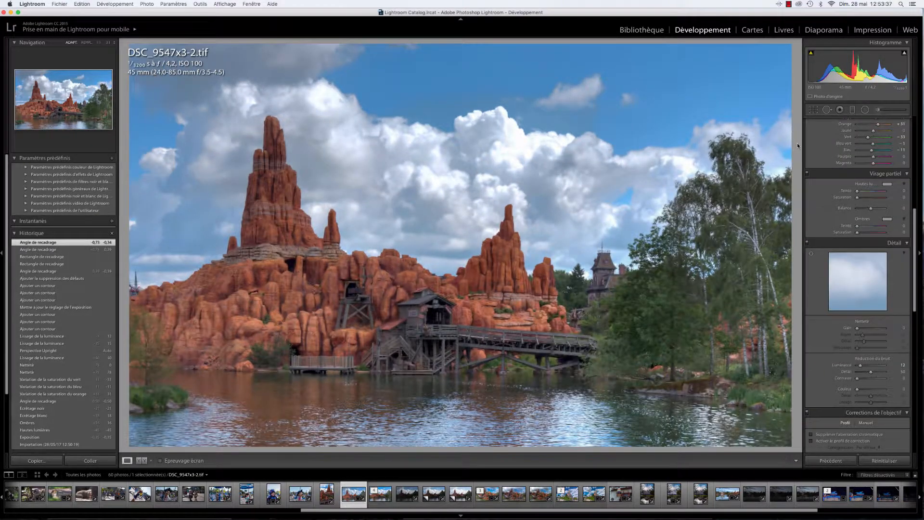
left_click(426, 308)
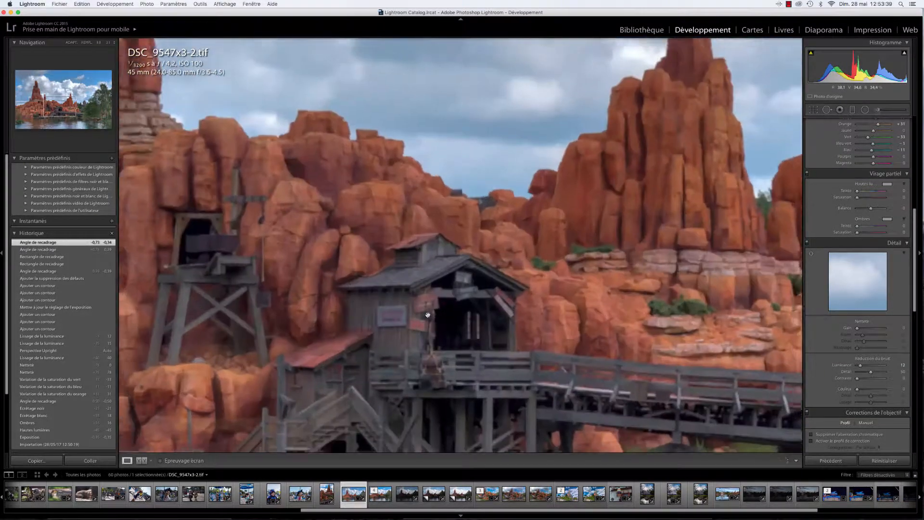
left_click(482, 326)
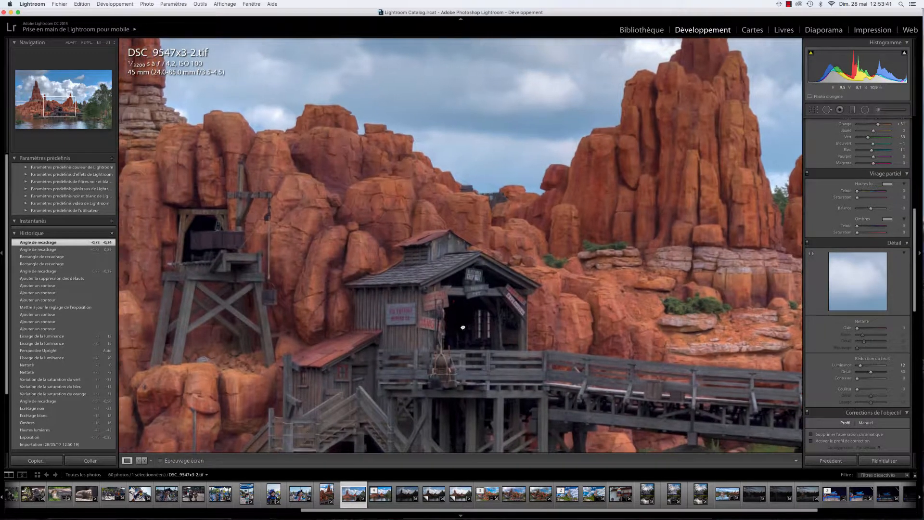
right_click(440, 248)
mouse_move(529, 323)
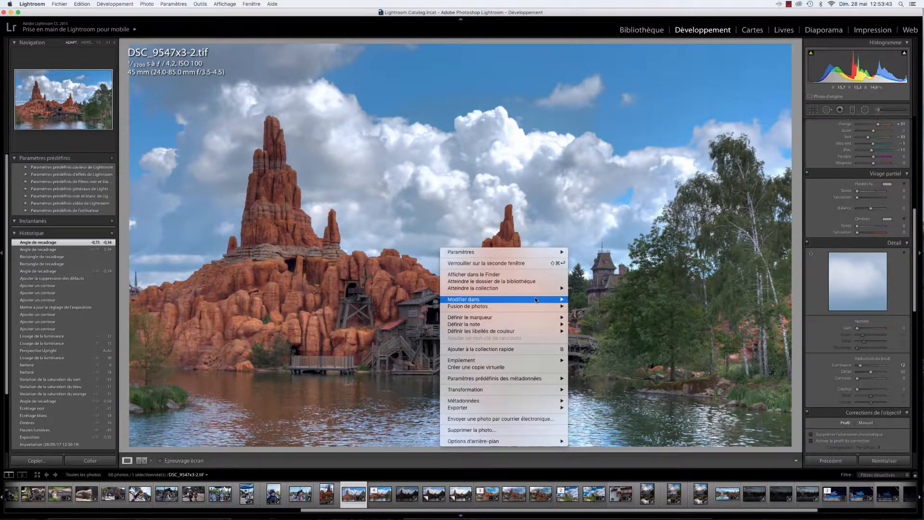
mouse_move(535, 300)
left_click(585, 299)
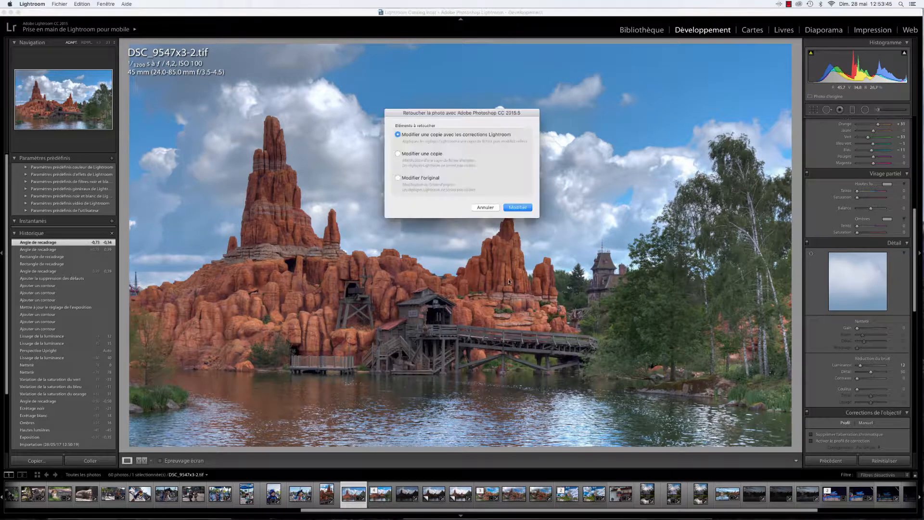
left_click(490, 208)
Open a copy of DSC_9547x3-2.tif with its Lightroom adjustments in Color Efex Pro 4
right_click(427, 201)
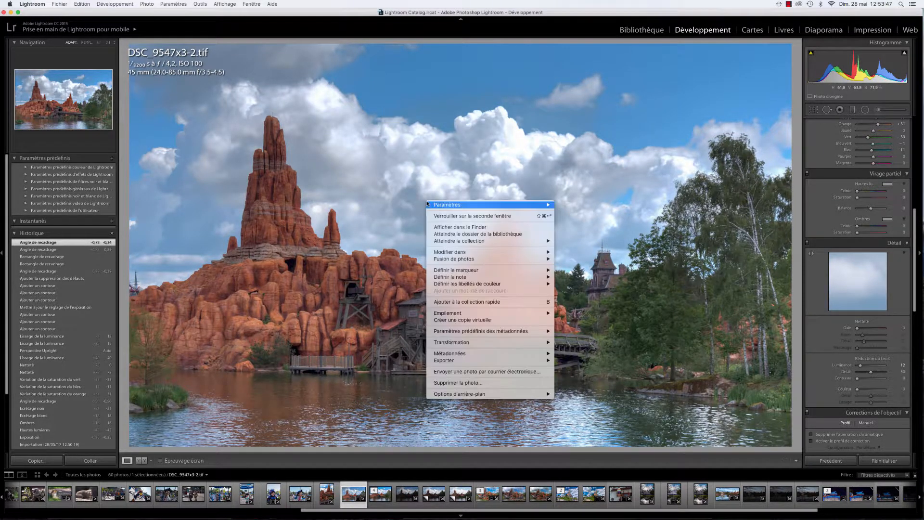
mouse_move(499, 253)
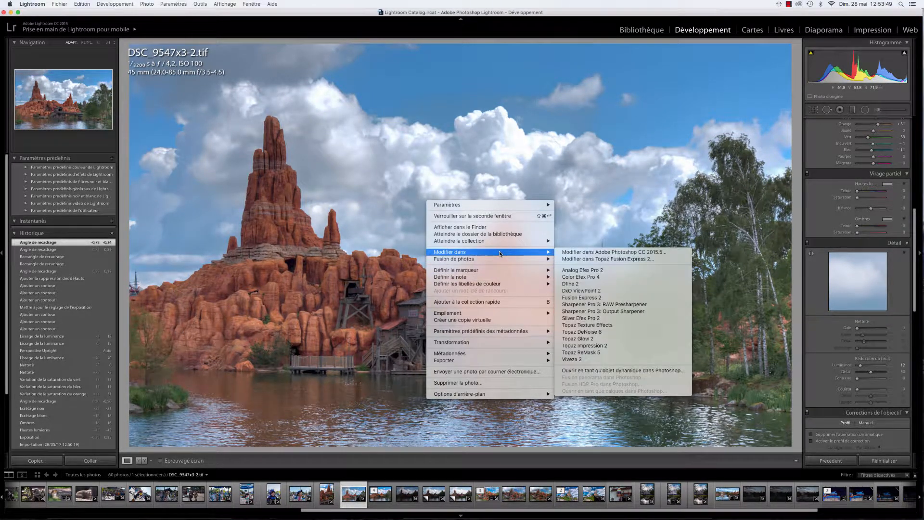
left_click(652, 282)
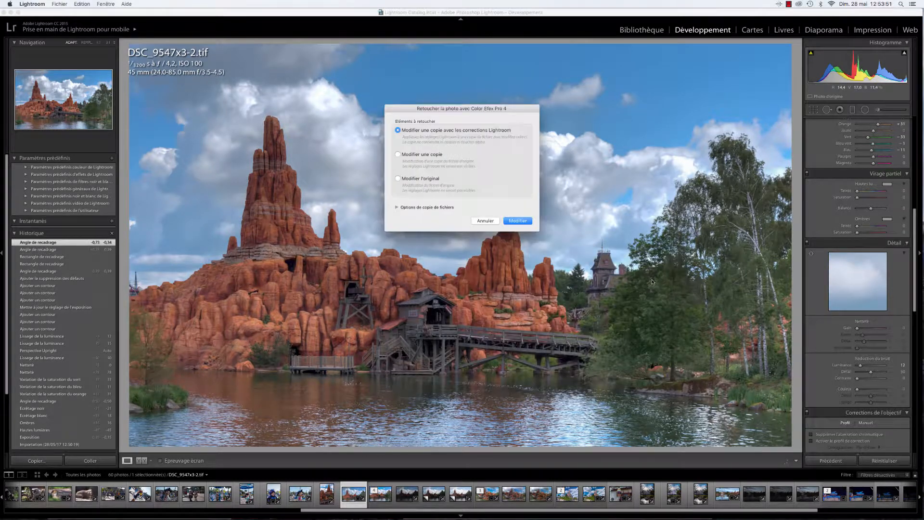
left_click(518, 221)
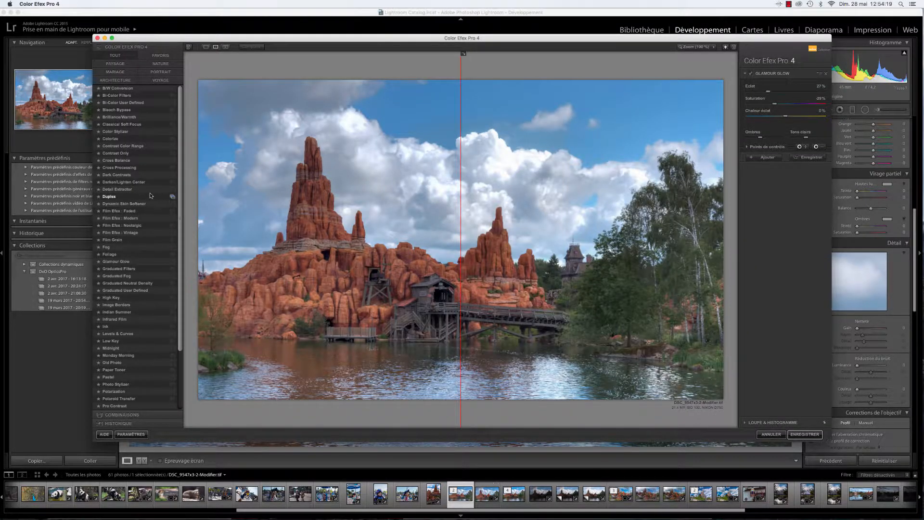
Apply the Detail Extractor filter at slightly reduced strength, checking it against the split preview, and save the result back to Lightroom
left_click(117, 189)
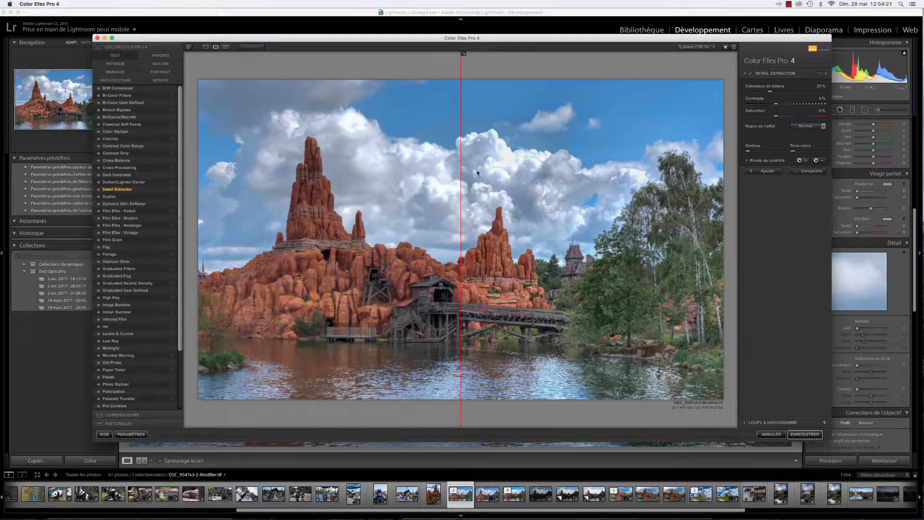
left_click_drag(460, 166, 389, 161)
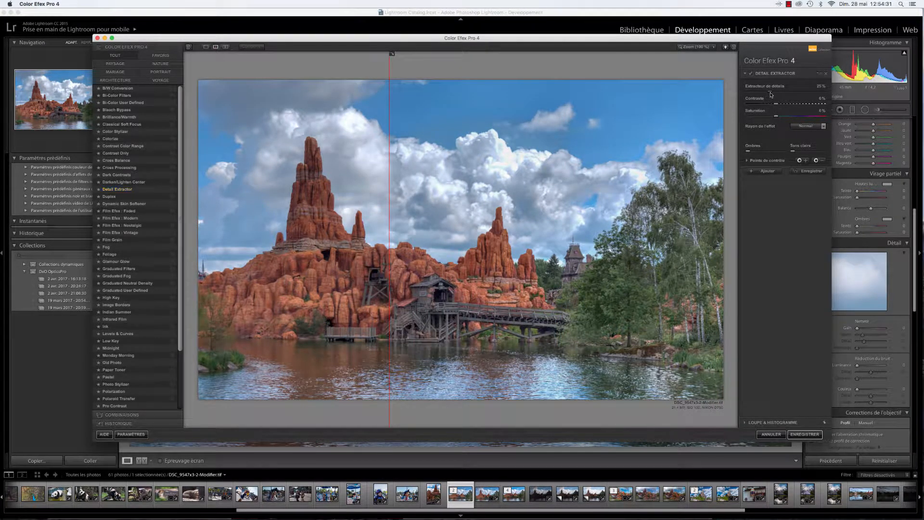
left_click_drag(767, 94, 763, 95)
left_click(805, 434)
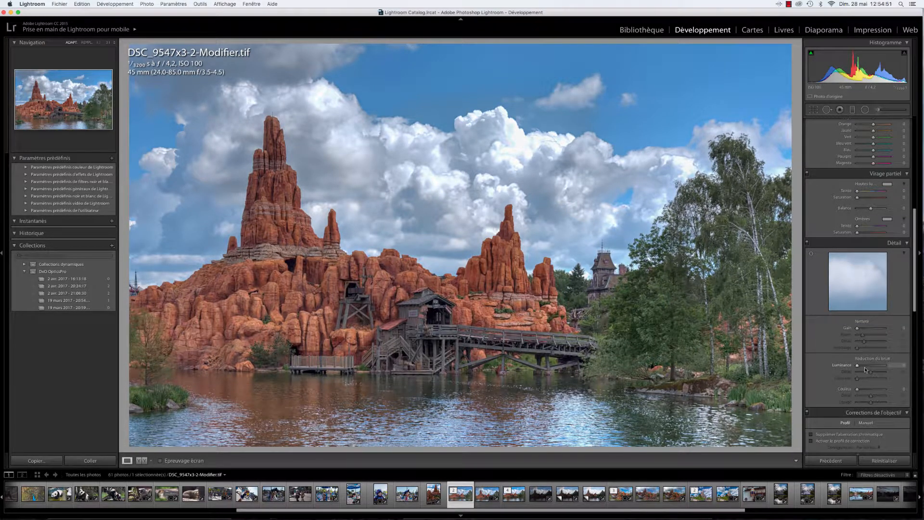
Set luminance noise reduction to 22 on DSC_9547x3-2-Modifier.tif and check the rocks, manor and clouds up close
left_click_drag(866, 369, 863, 367)
left_click(352, 315)
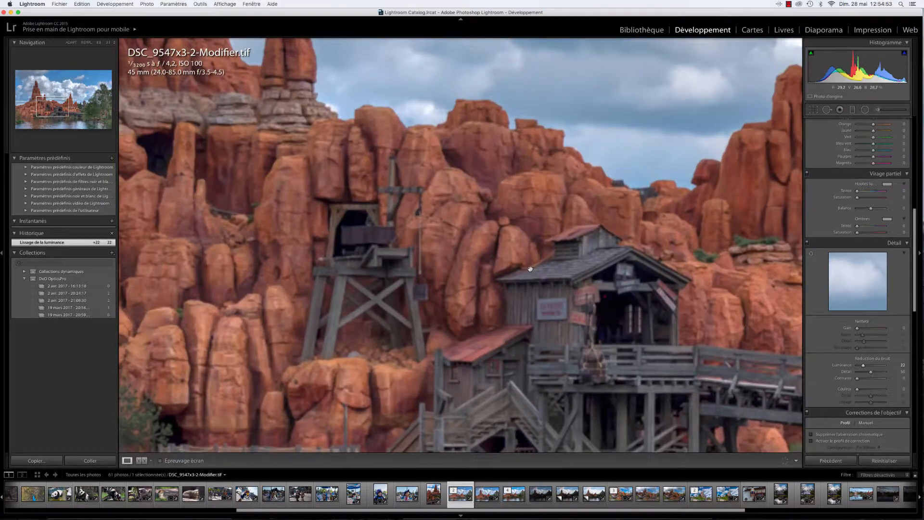
scroll(580, 250, "right", 10)
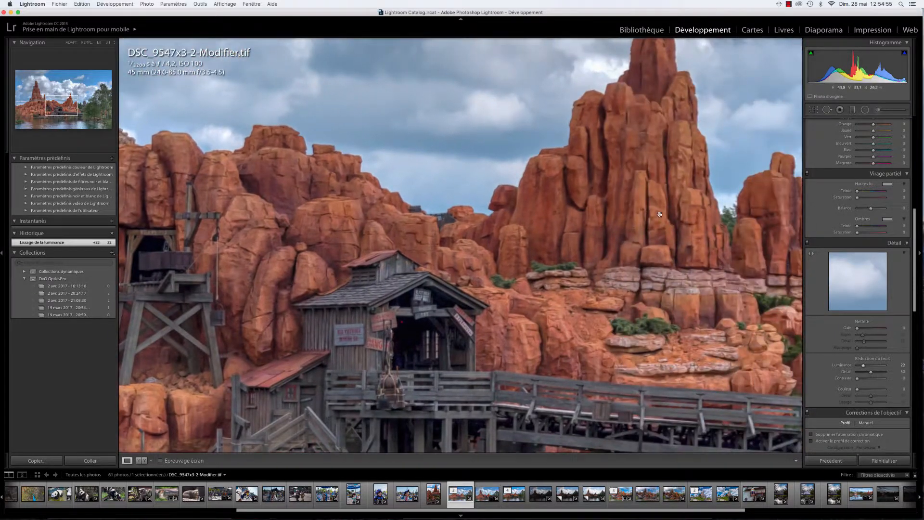
scroll(660, 213, "right", 10)
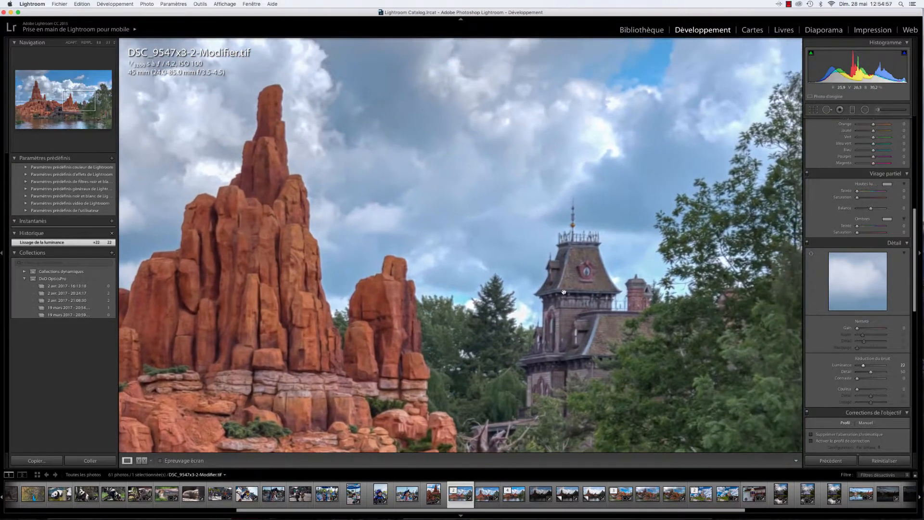
scroll(564, 292, "left", 15)
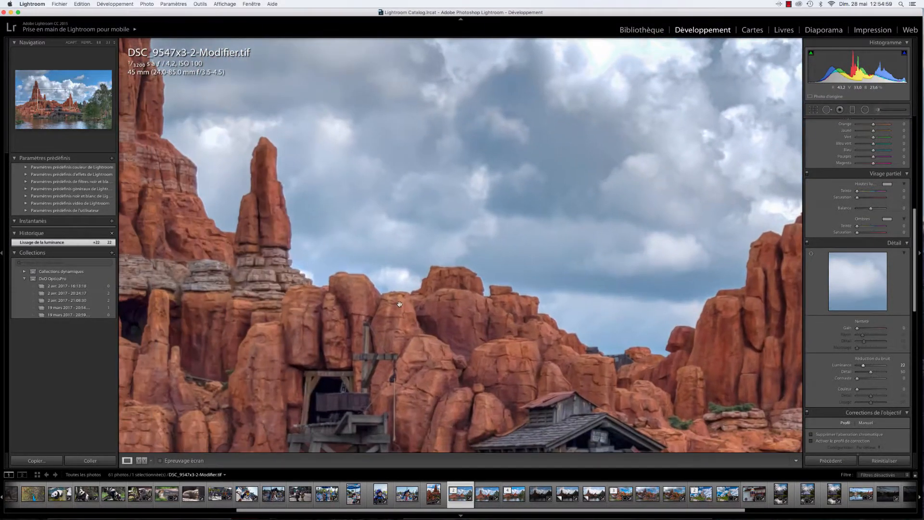
left_click(400, 304)
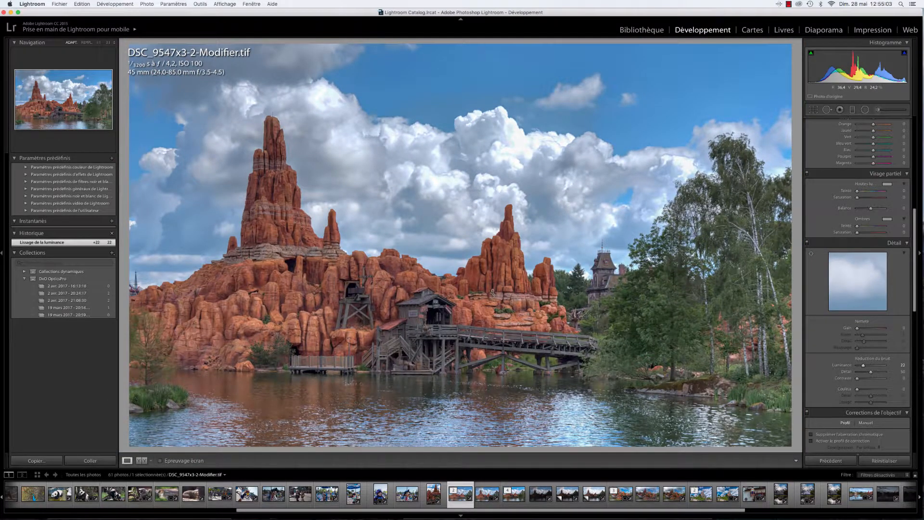
Compare the Detail Extractor version with DSC_9547x3-2.tif, DSC_9547-Modifier.tif and the original DSC_9547.NEF
left_click(495, 488)
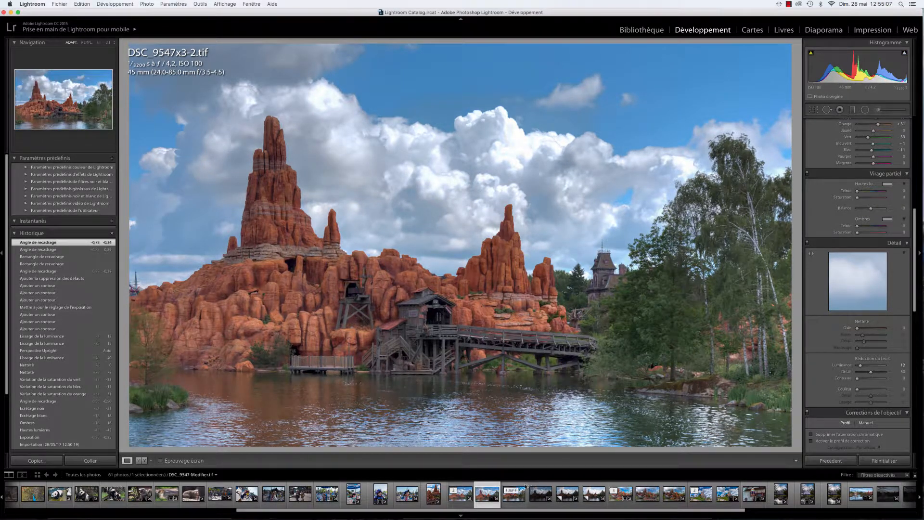
left_click(519, 486)
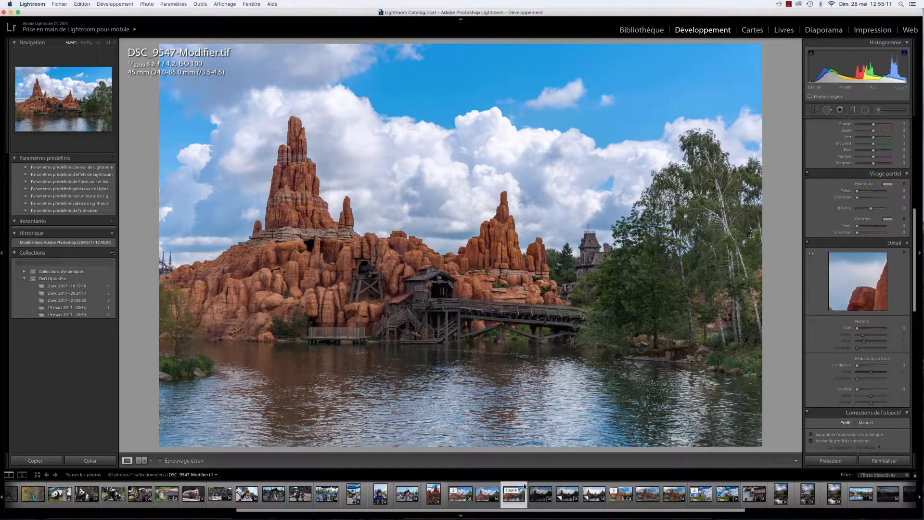
left_click(460, 488)
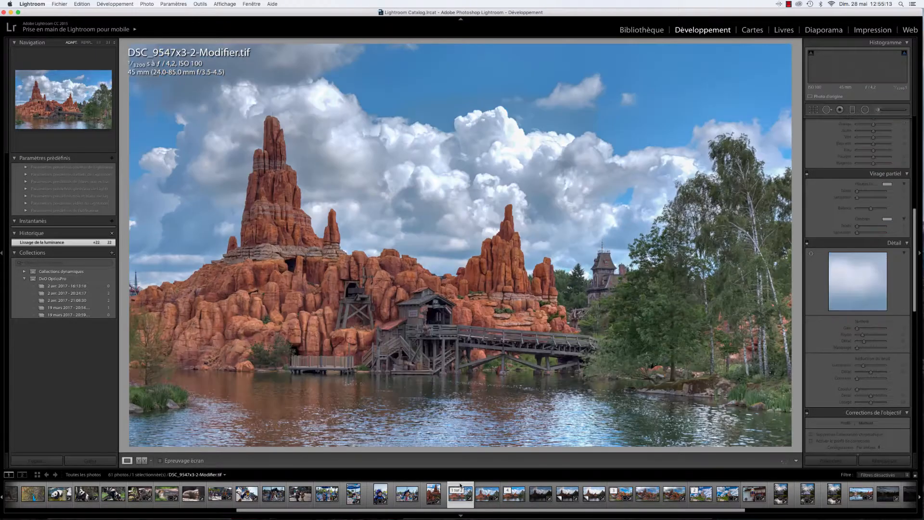
left_click(513, 487)
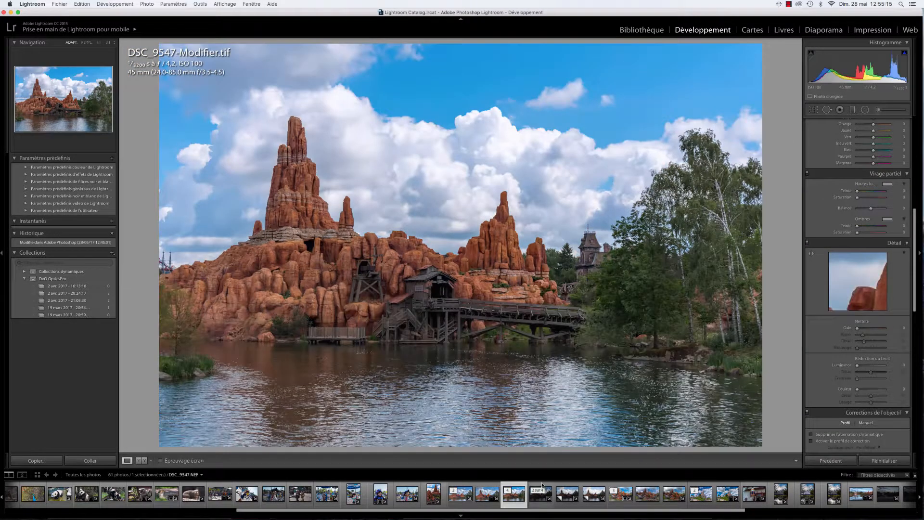
left_click(542, 486)
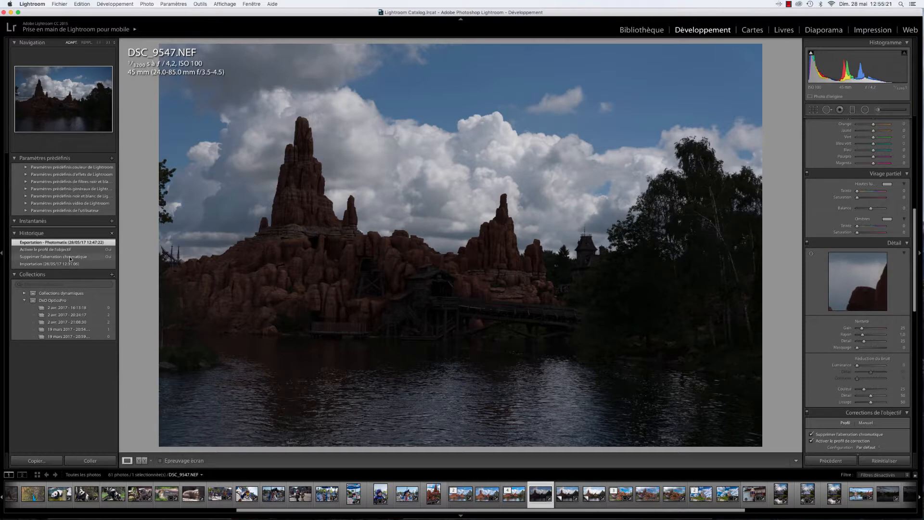
left_click(506, 484)
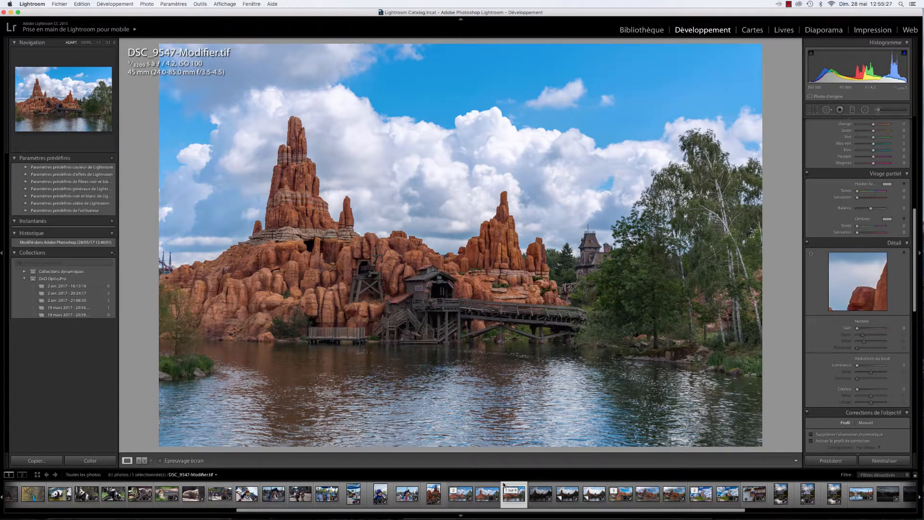
Return to DSC_9547x3-2-Modifier.tif, try to save its metadata changes to disk, and compare it with DSC_9547.NEF
left_click(467, 487)
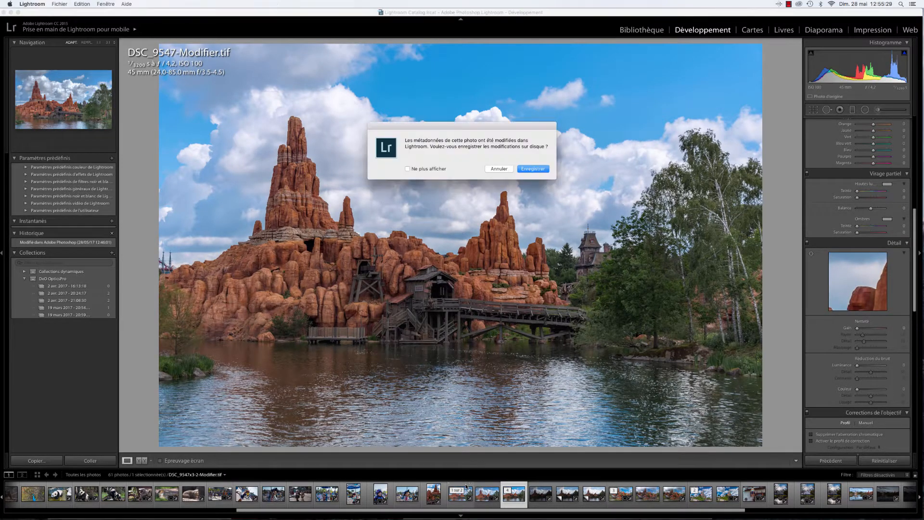
left_click(532, 169)
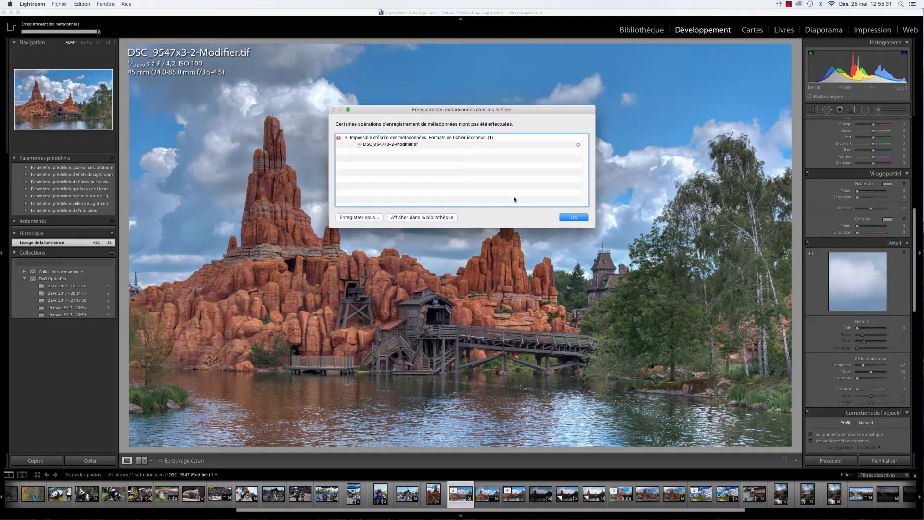
left_click(579, 219)
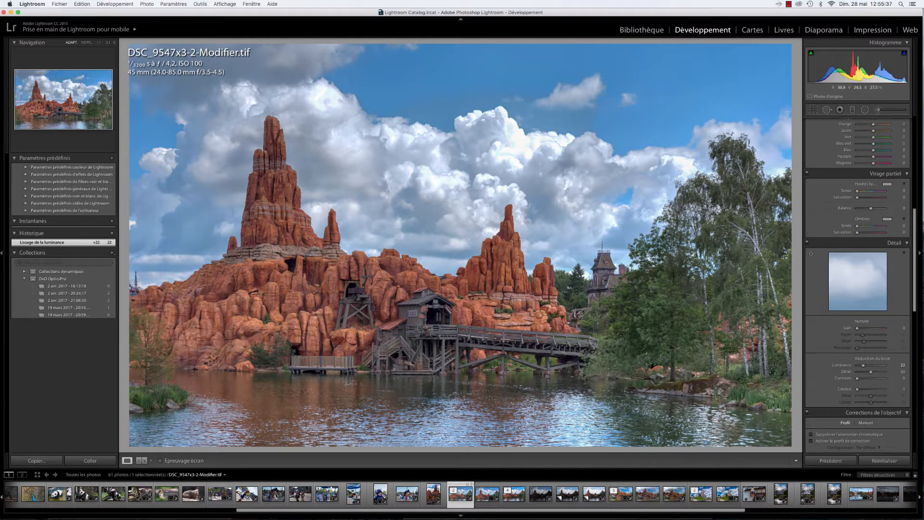
left_click(541, 492)
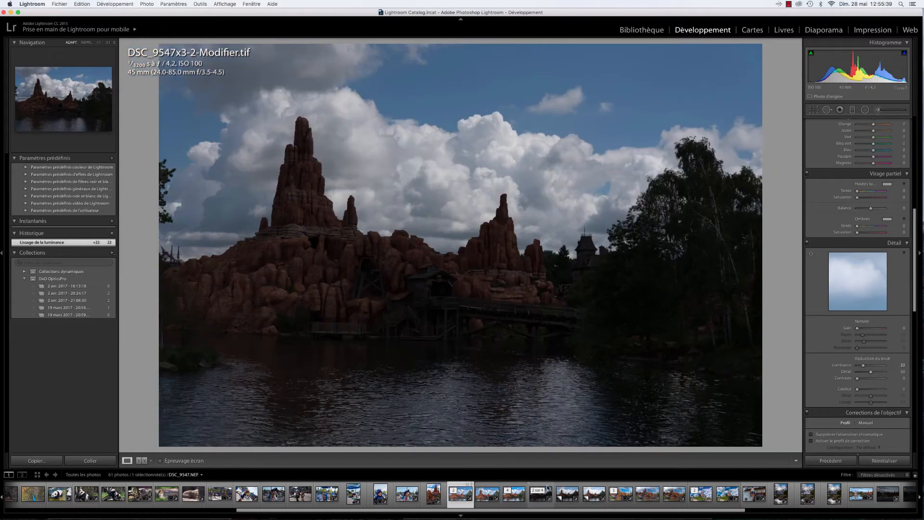